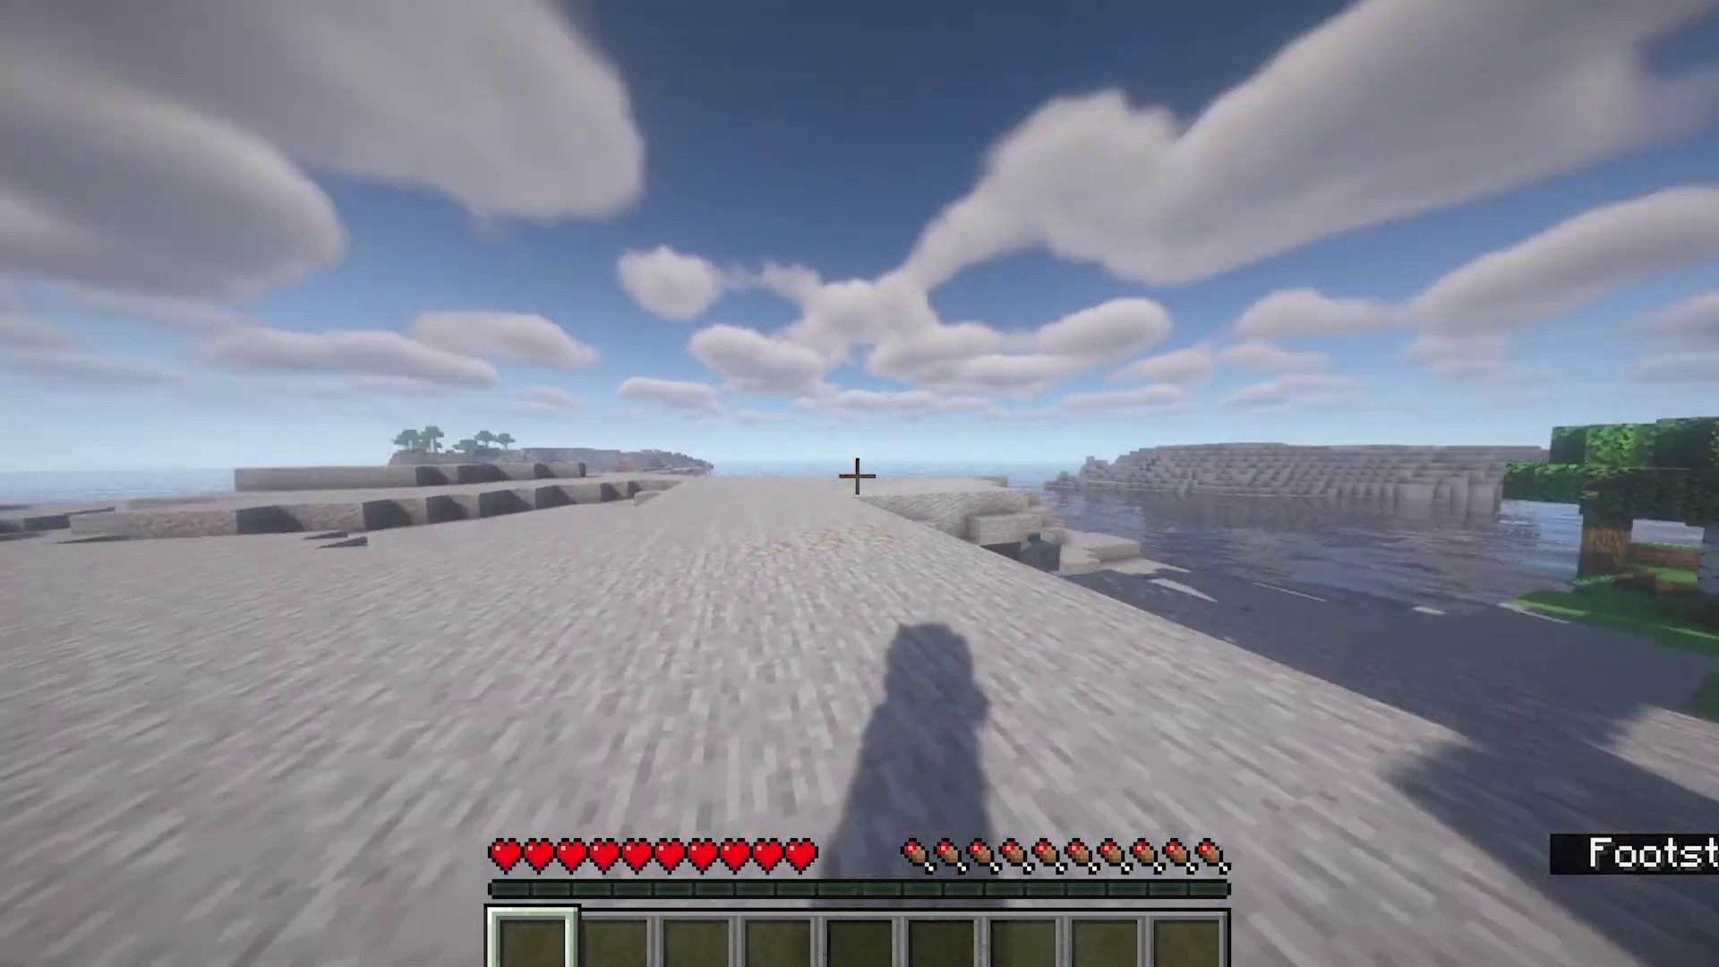
# - Switch to a front-facing third-person view of the player in the shader-lit beach world
pyautogui.press('F5')
pyautogui.press('F5')
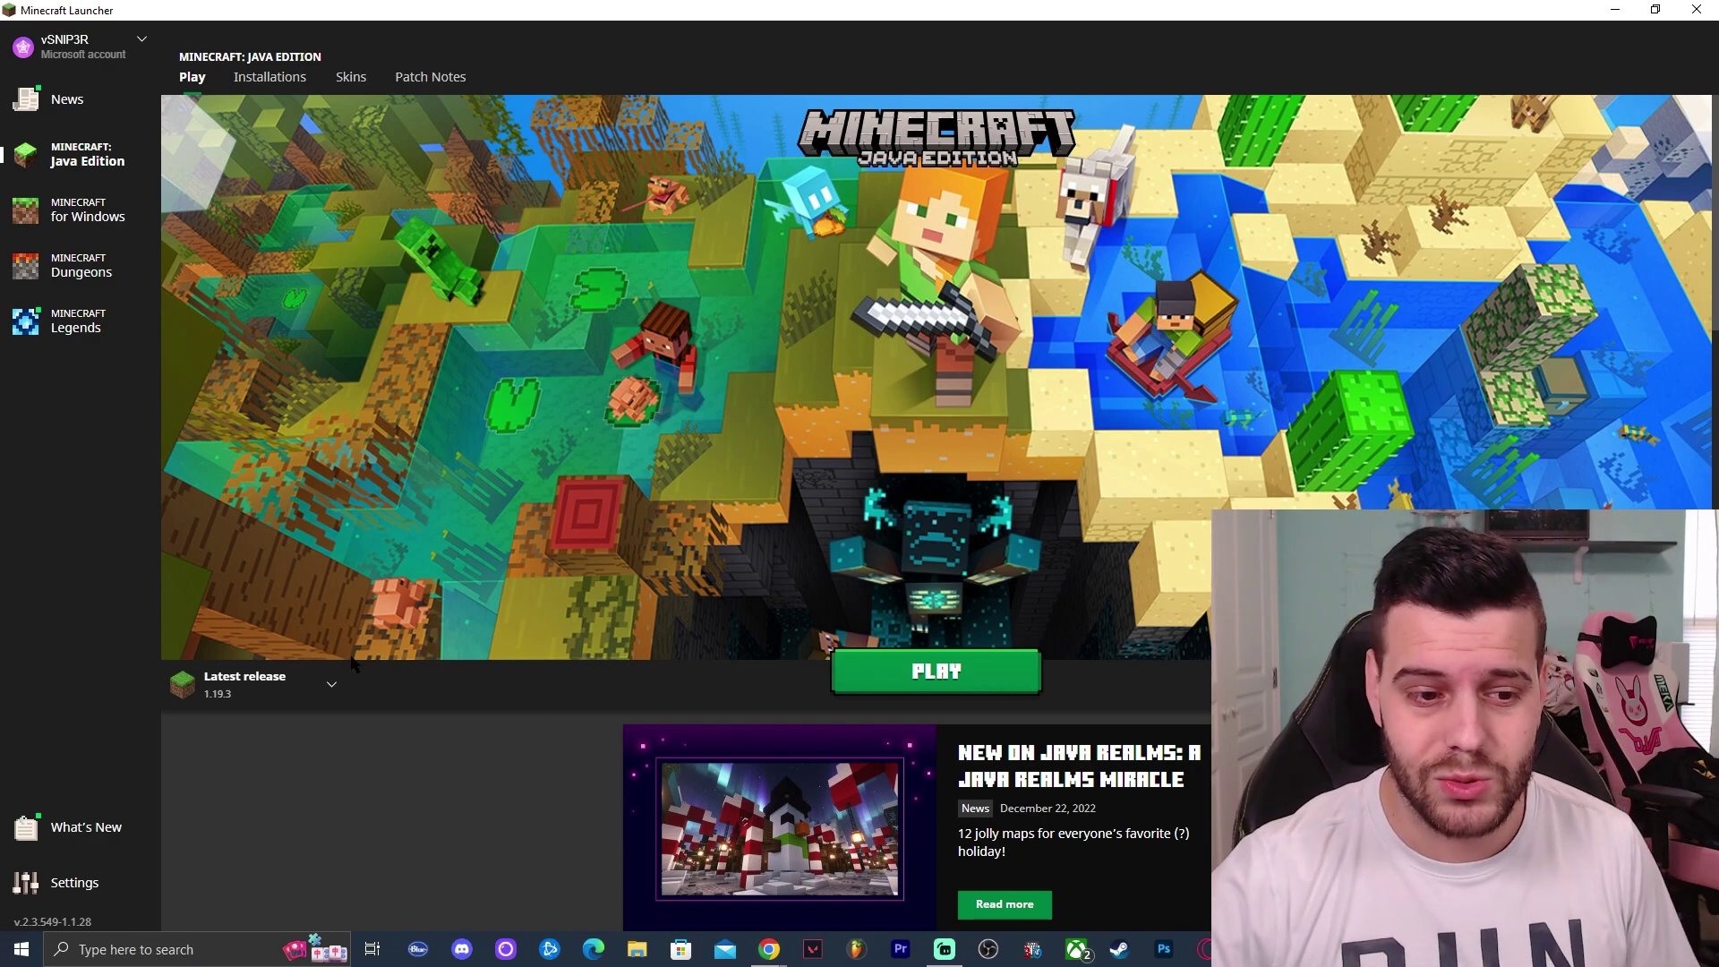
# - Launch the latest release, Minecraft Java Edition 1.19.3, from the Play tab
pyautogui.click(961, 670)
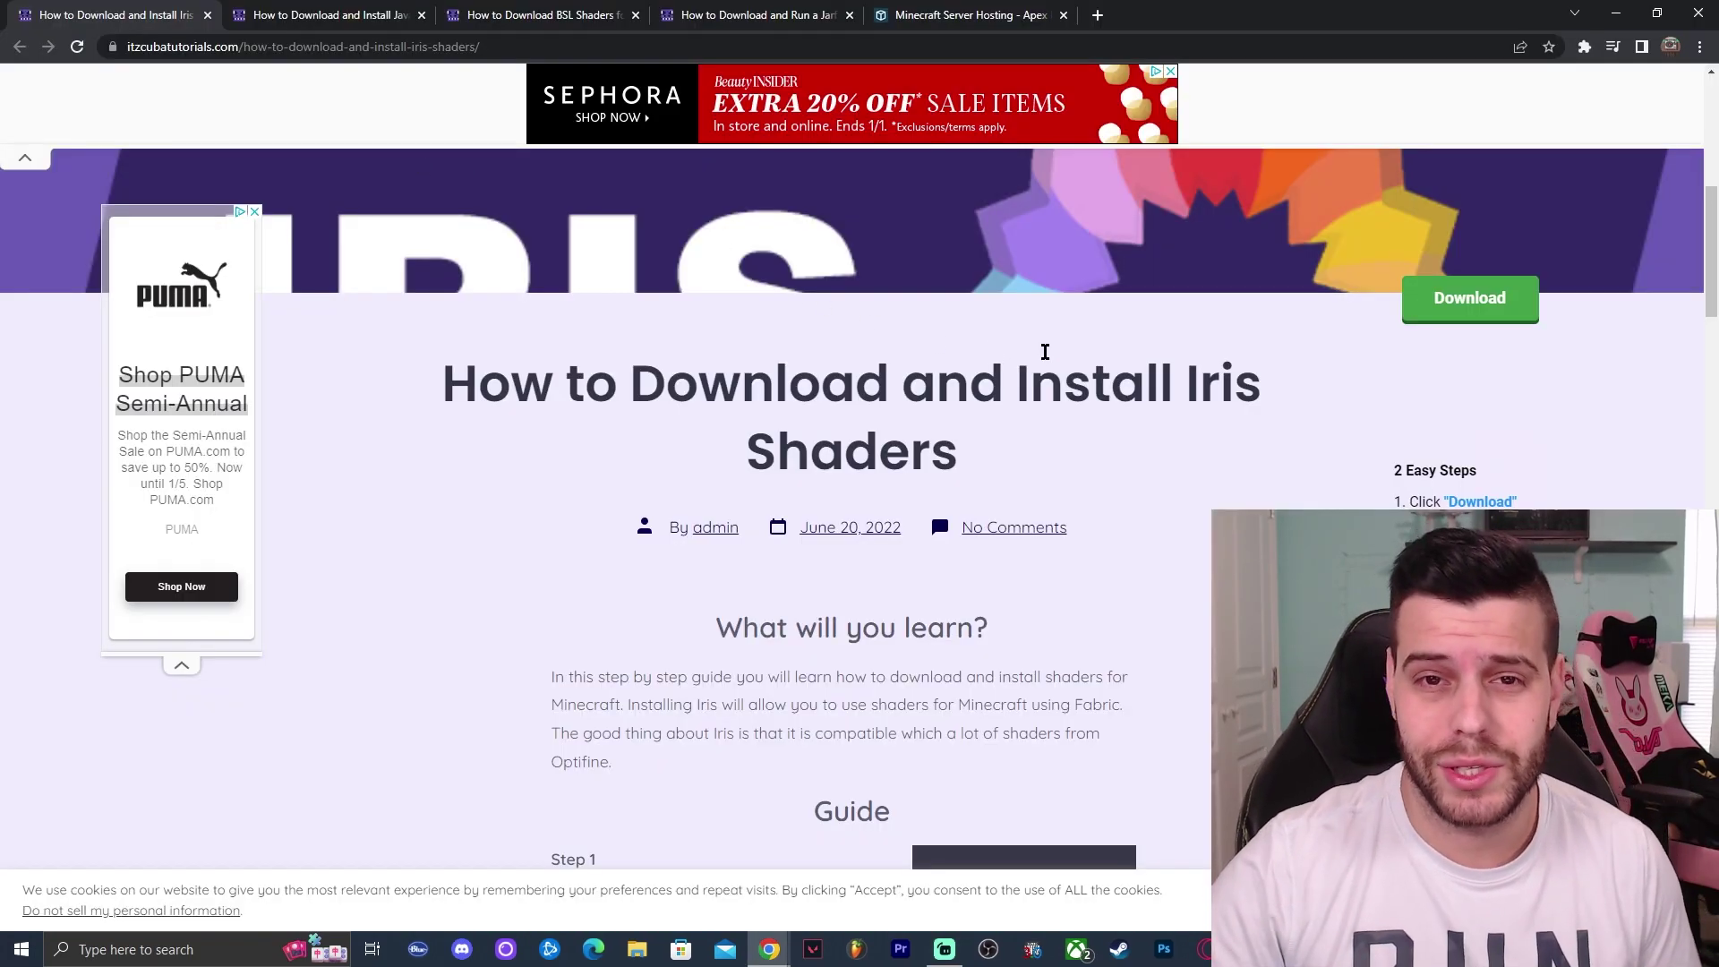
# - Open irisshaders.net in a new tab through the guide's Step 1 'Download Iris Here' image
pyautogui.scroll(-5, 1086, 372)
pyautogui.scroll(-6, 1128, 287)
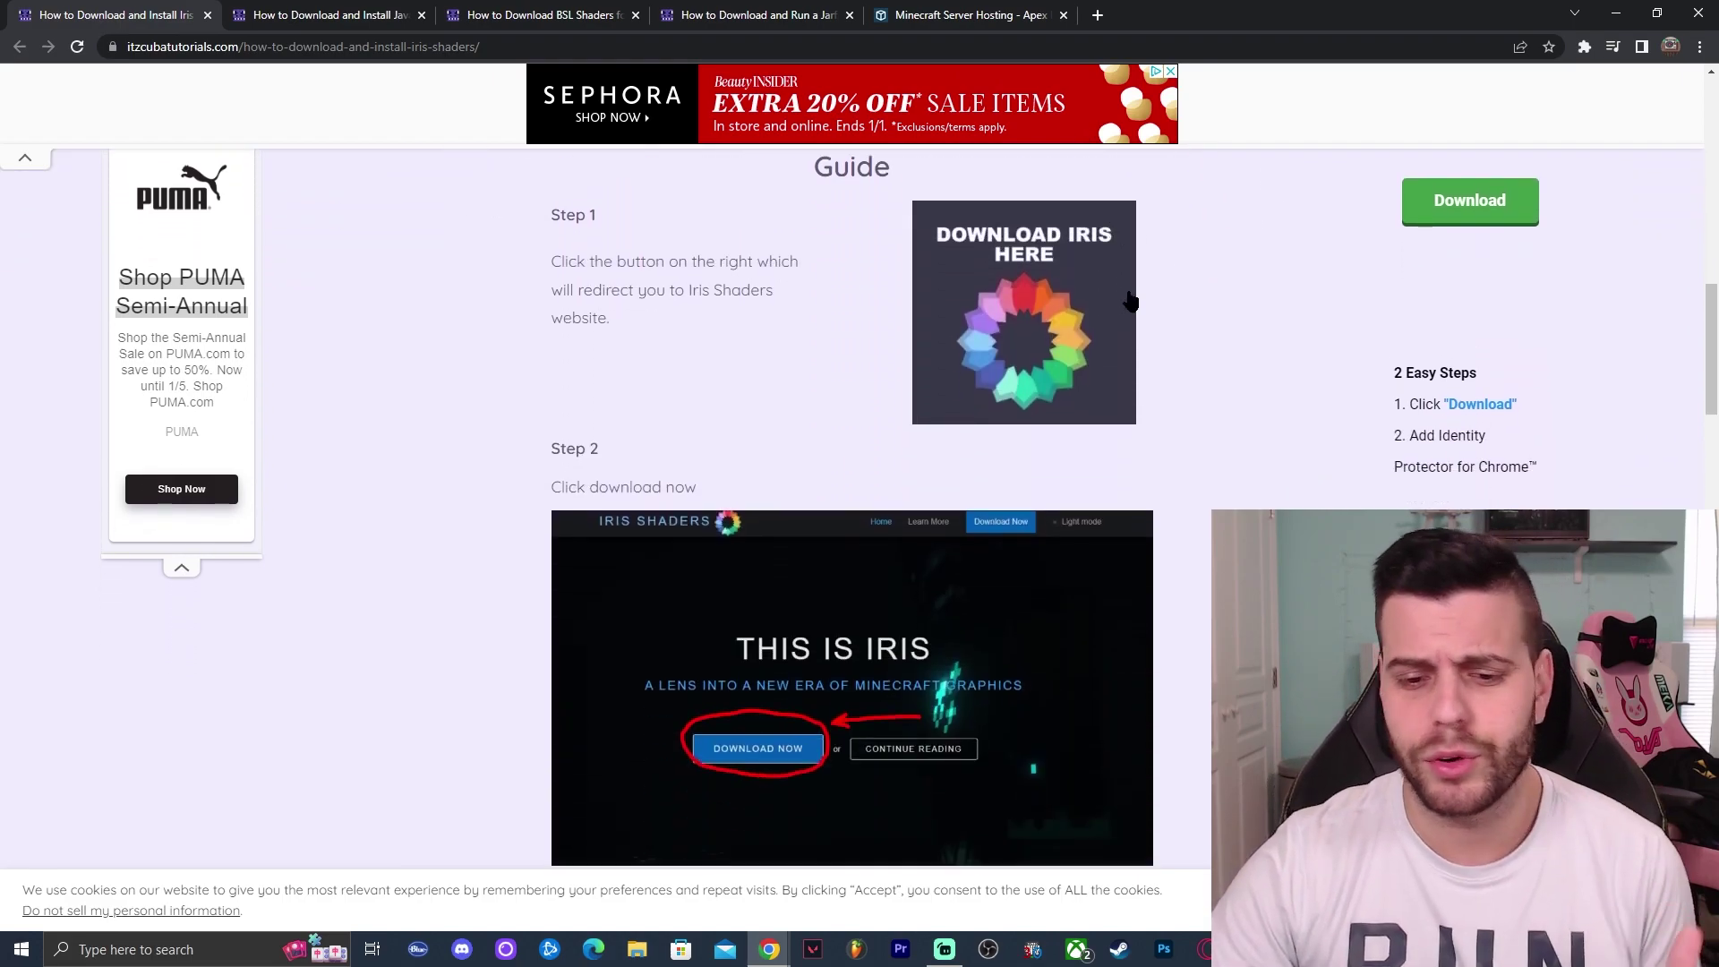
pyautogui.scroll(-10, 1146, 293)
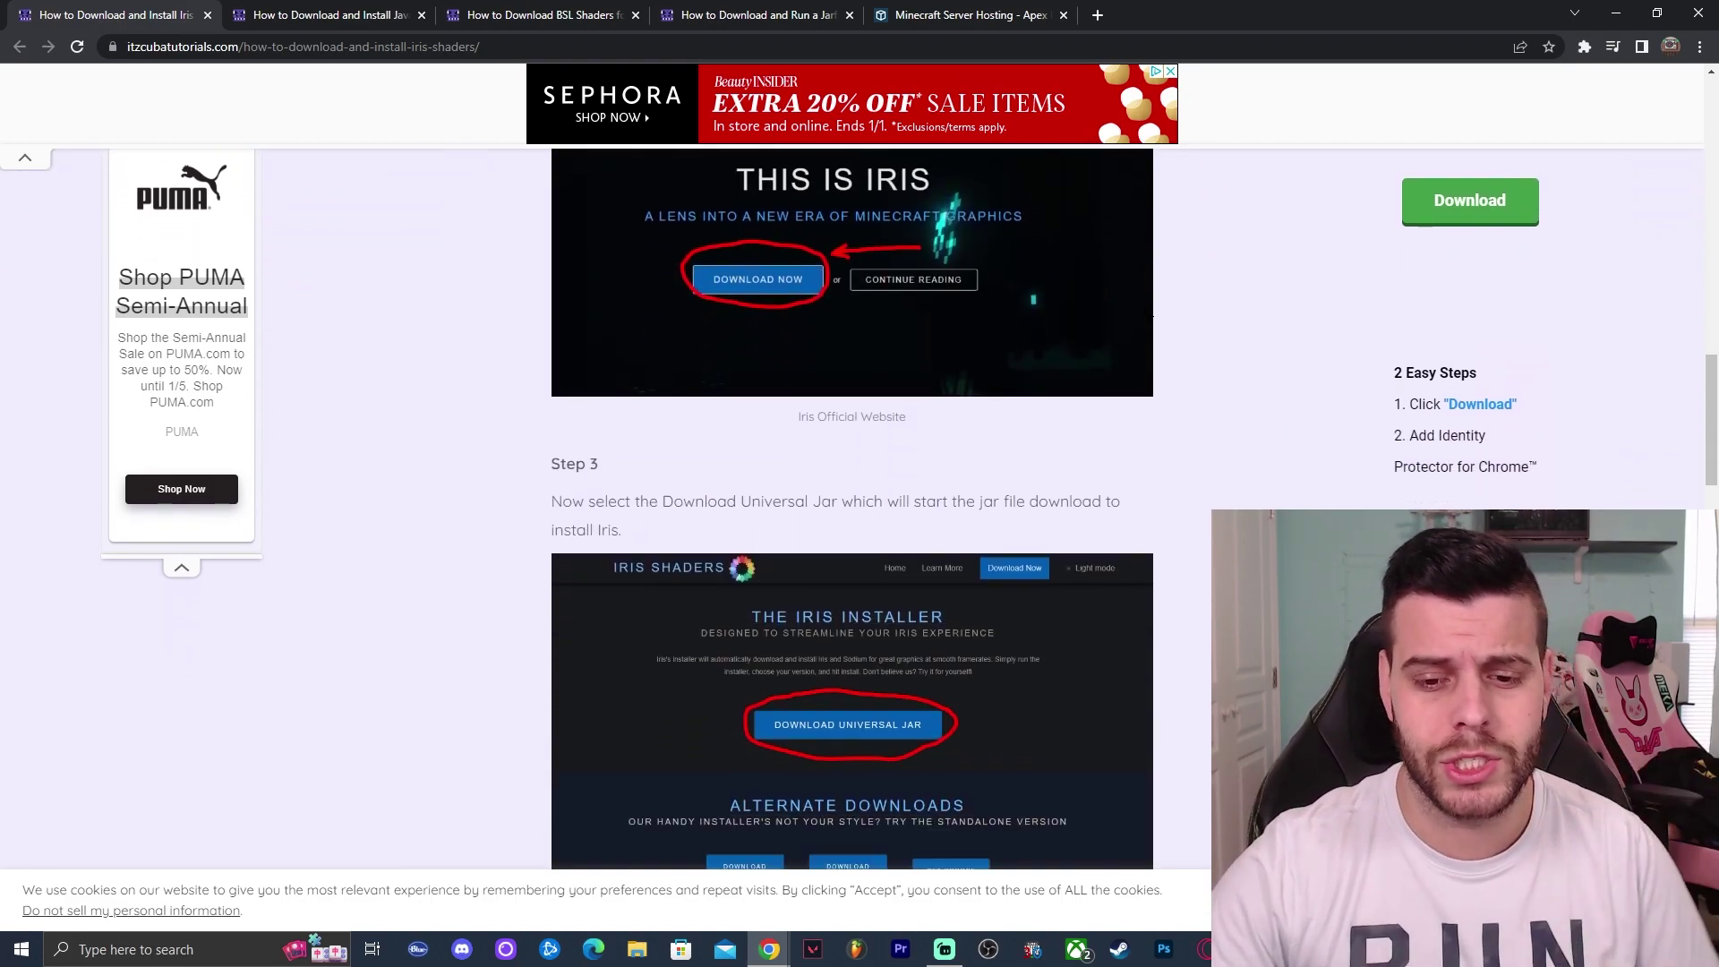
pyautogui.scroll(16, 1124, 293)
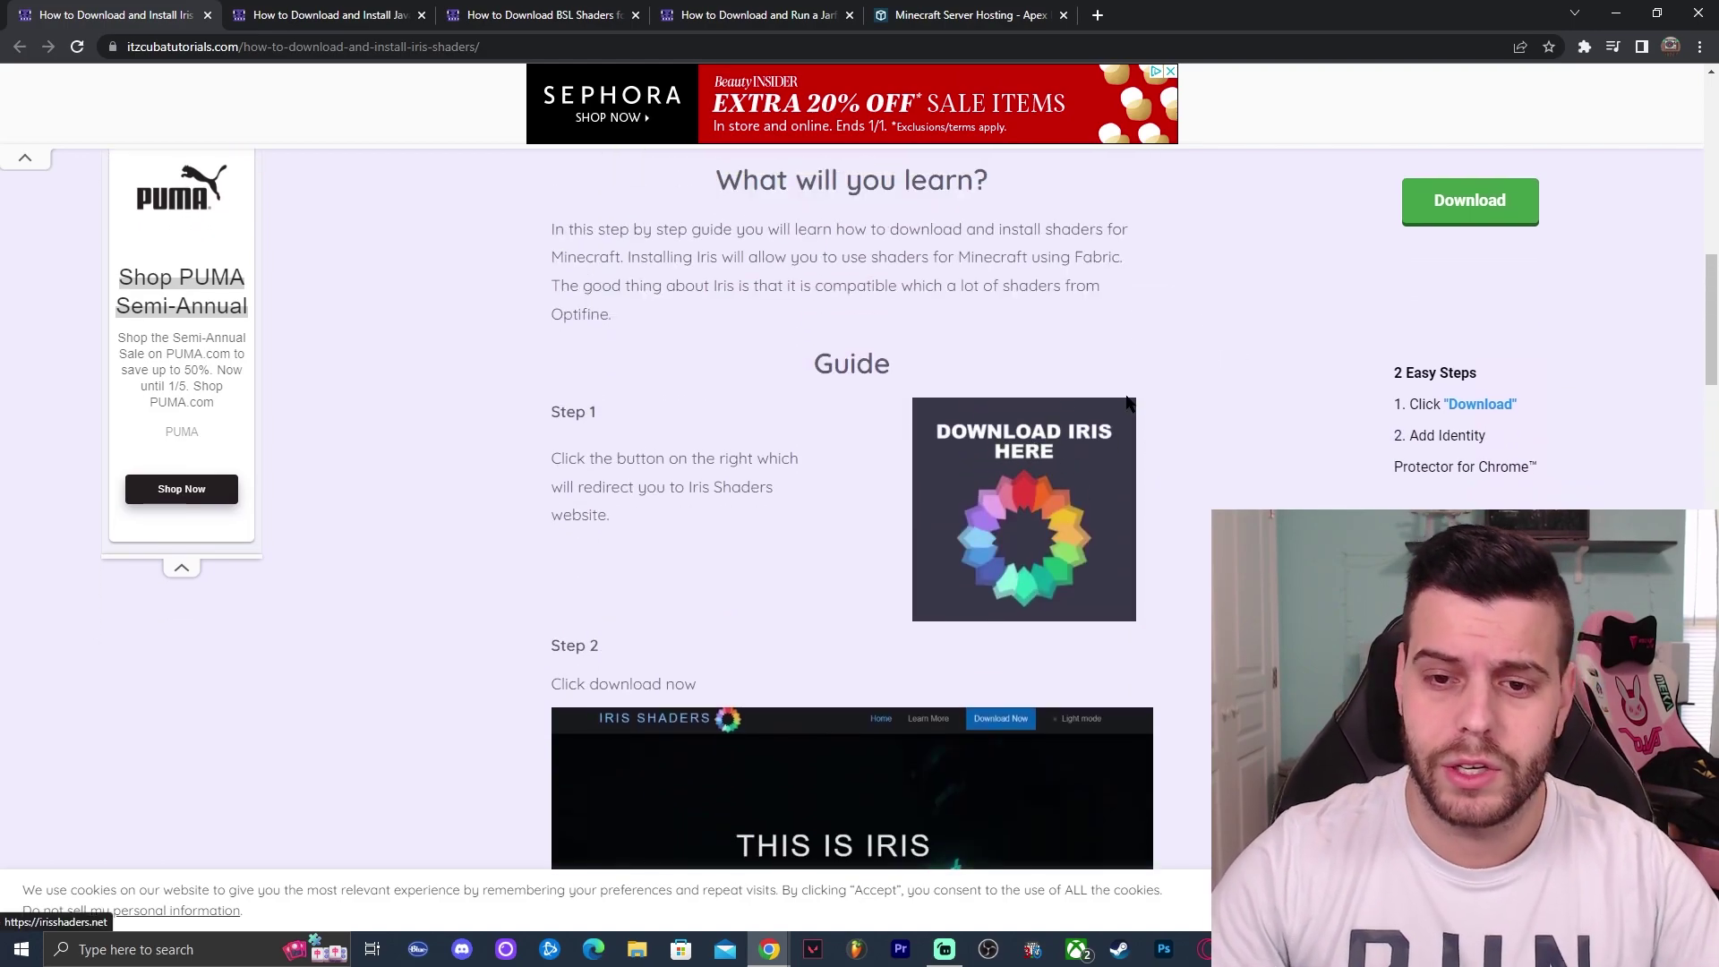
pyautogui.click(1057, 441)
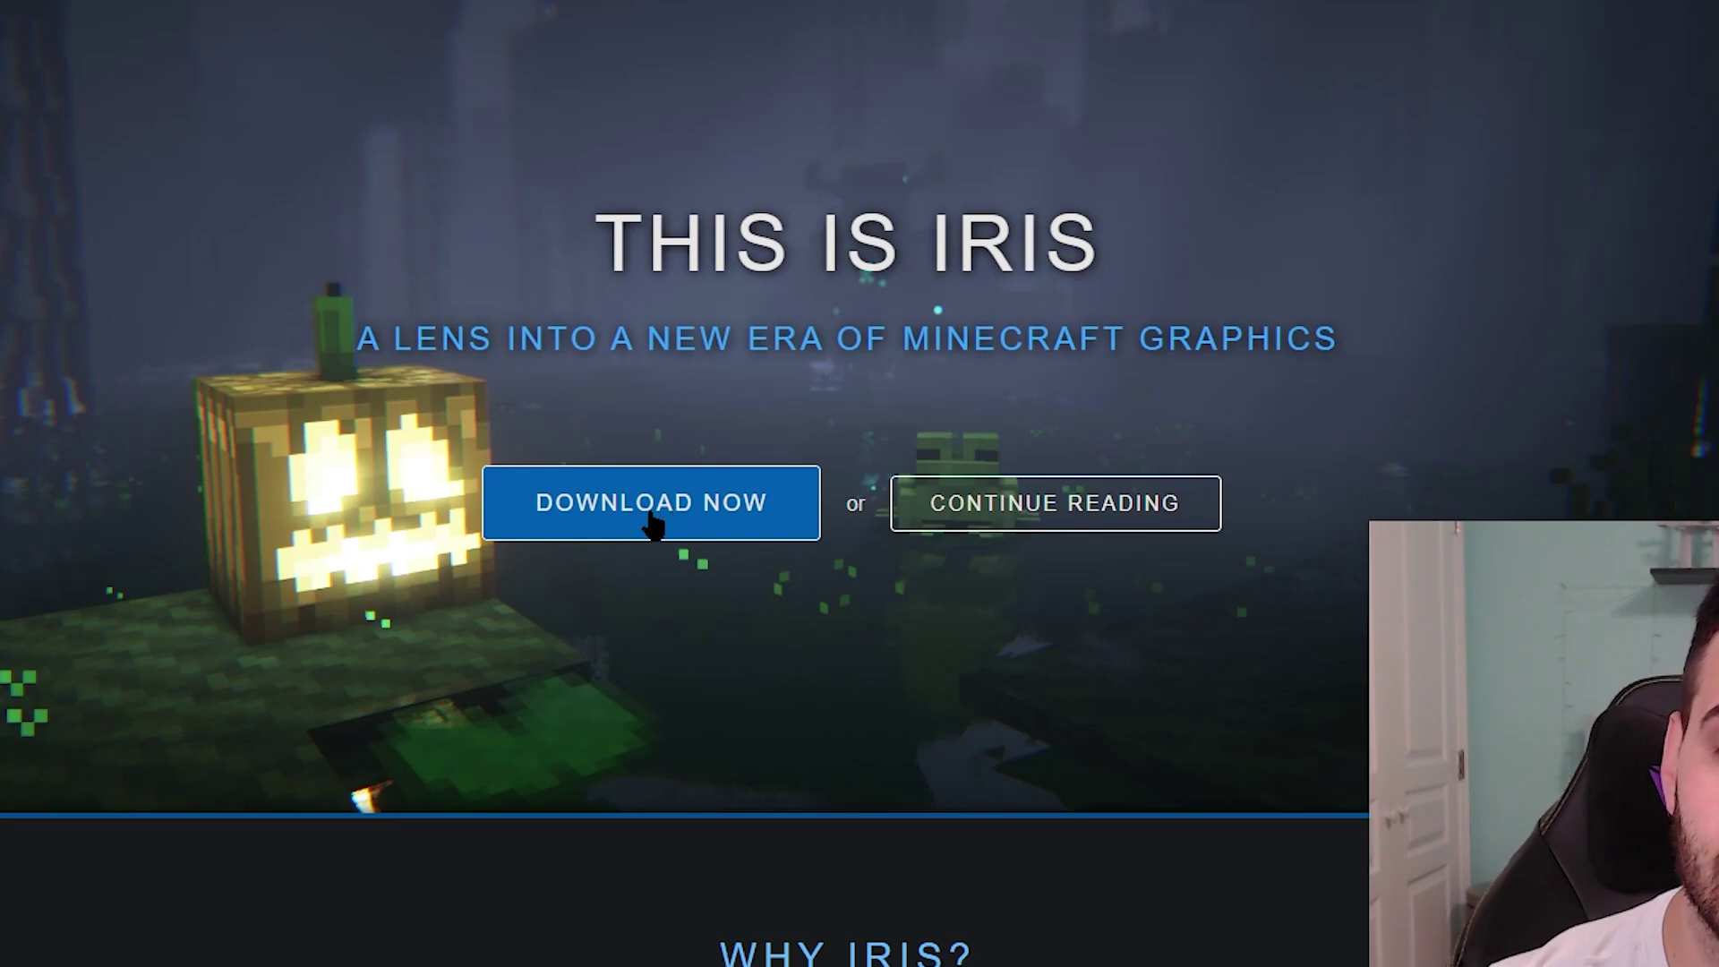
# - Download the universal jar, Iris-Installer-3.0.1.jar, and save it to the Downloads folder
pyautogui.click(652, 524)
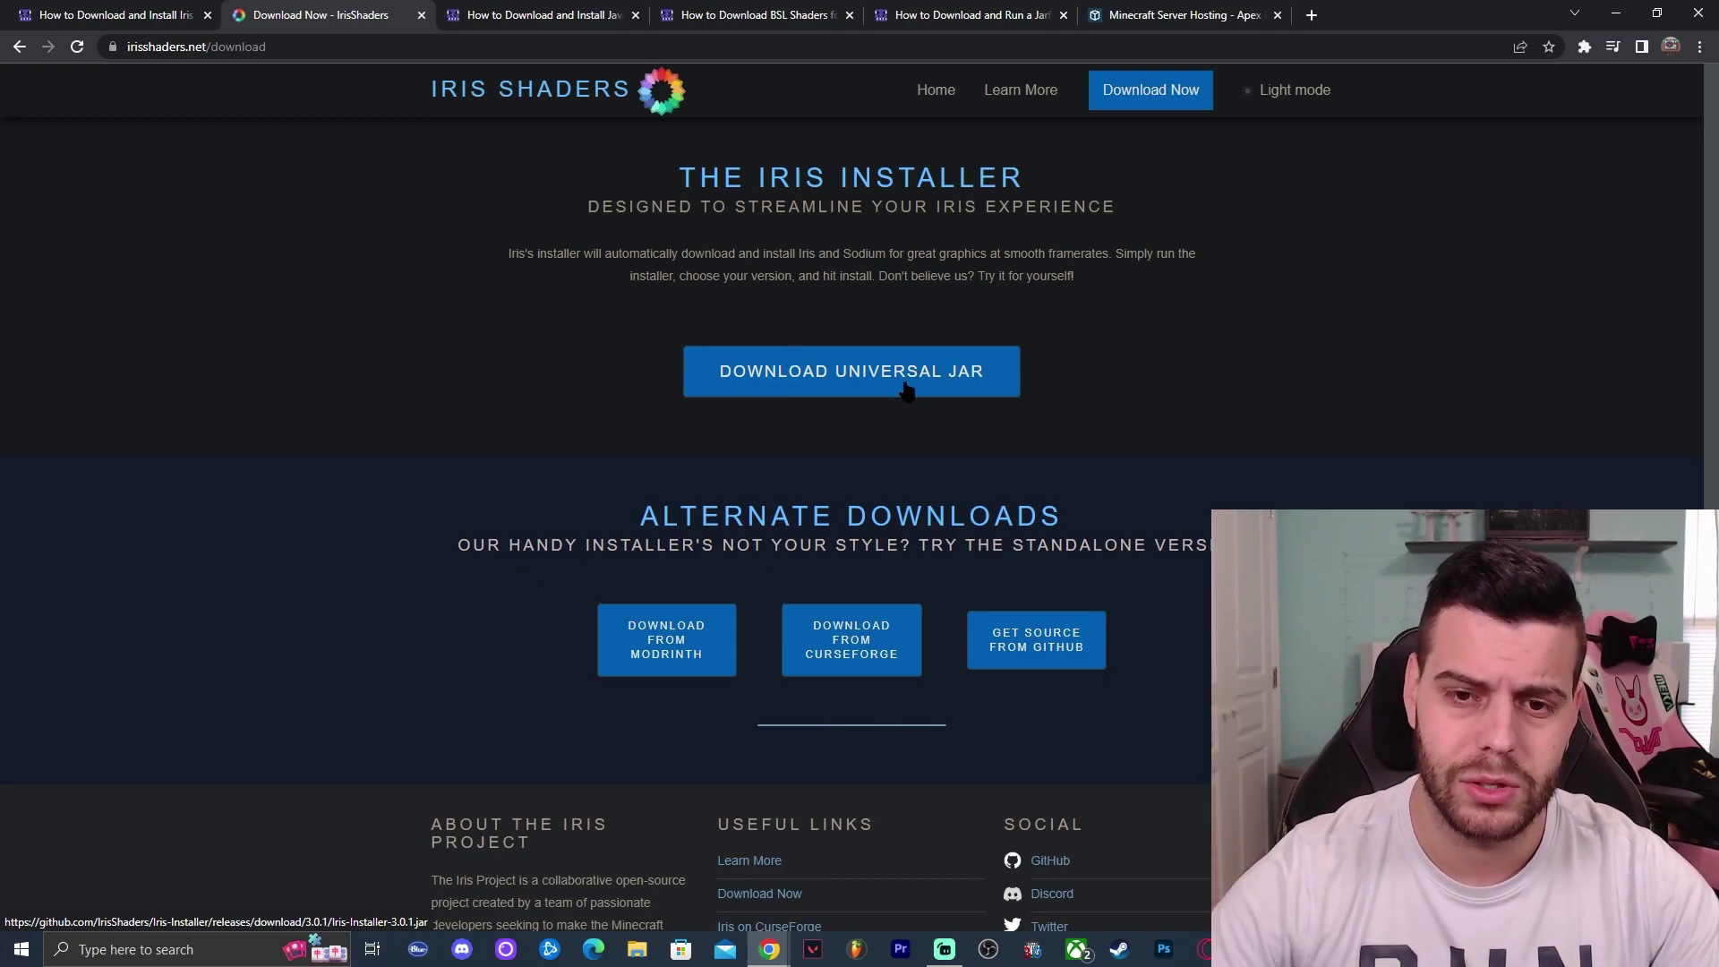
pyautogui.click(910, 389)
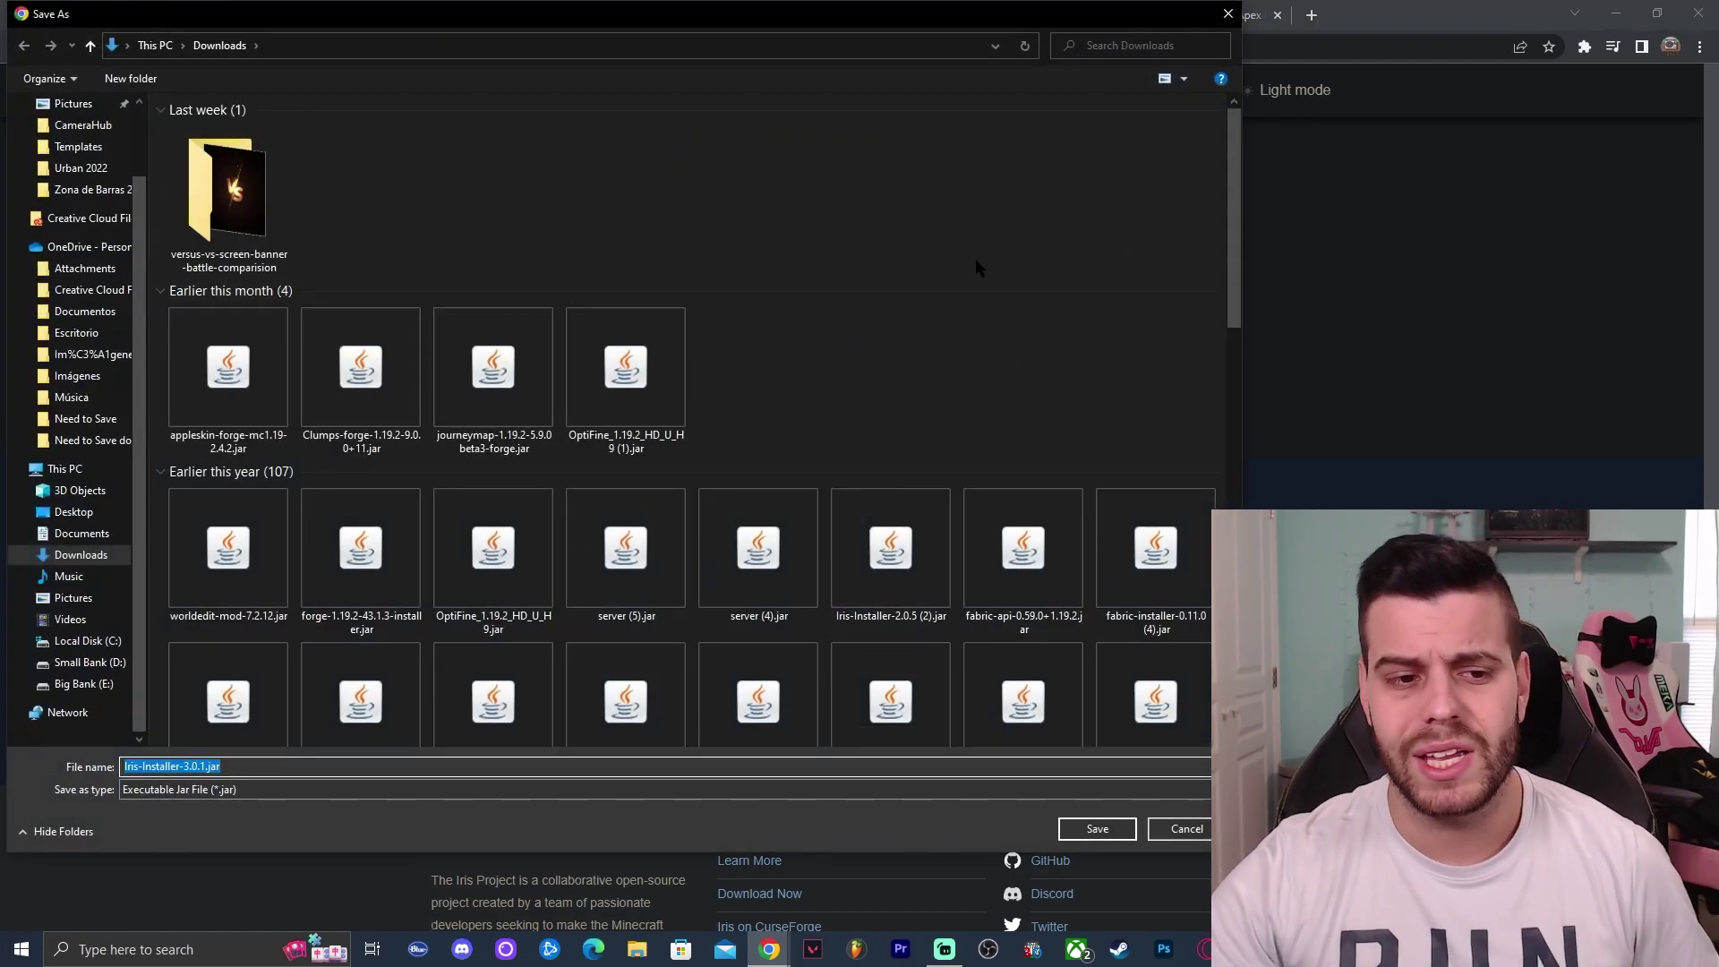
pyautogui.click(1096, 828)
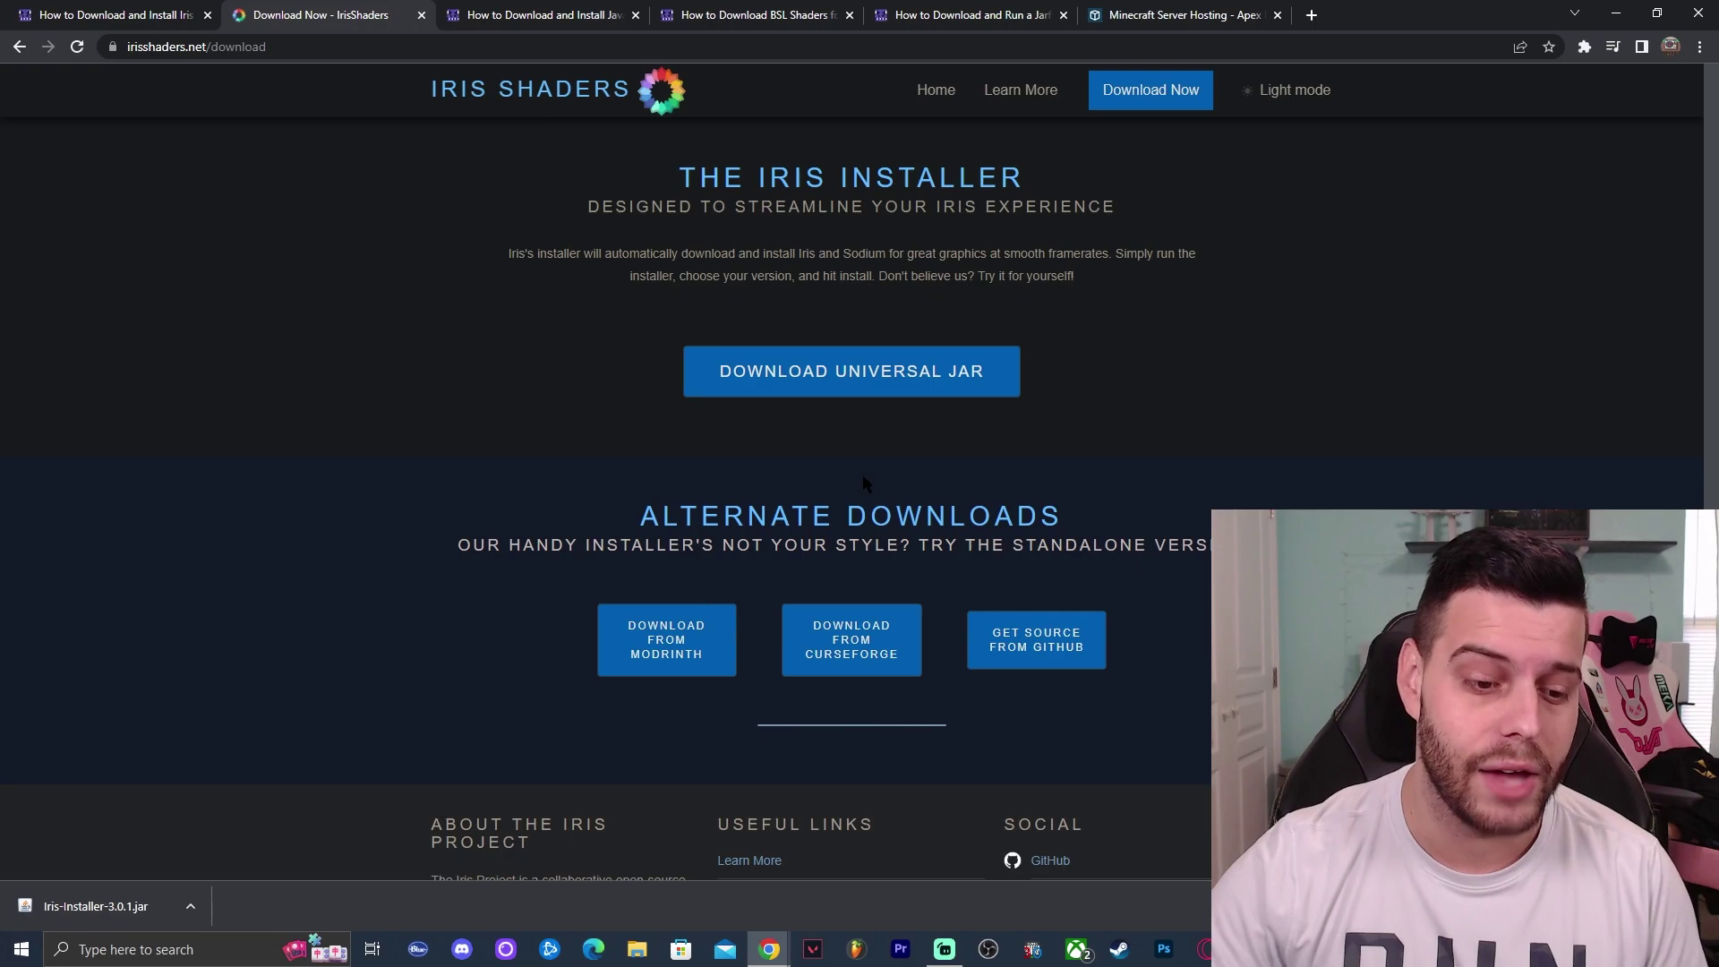
# - Shrink and reposition the Chrome window, then drag Iris-Installer-3.0.1.jar onto the desktop
pyautogui.doubleClick(1375, 9)
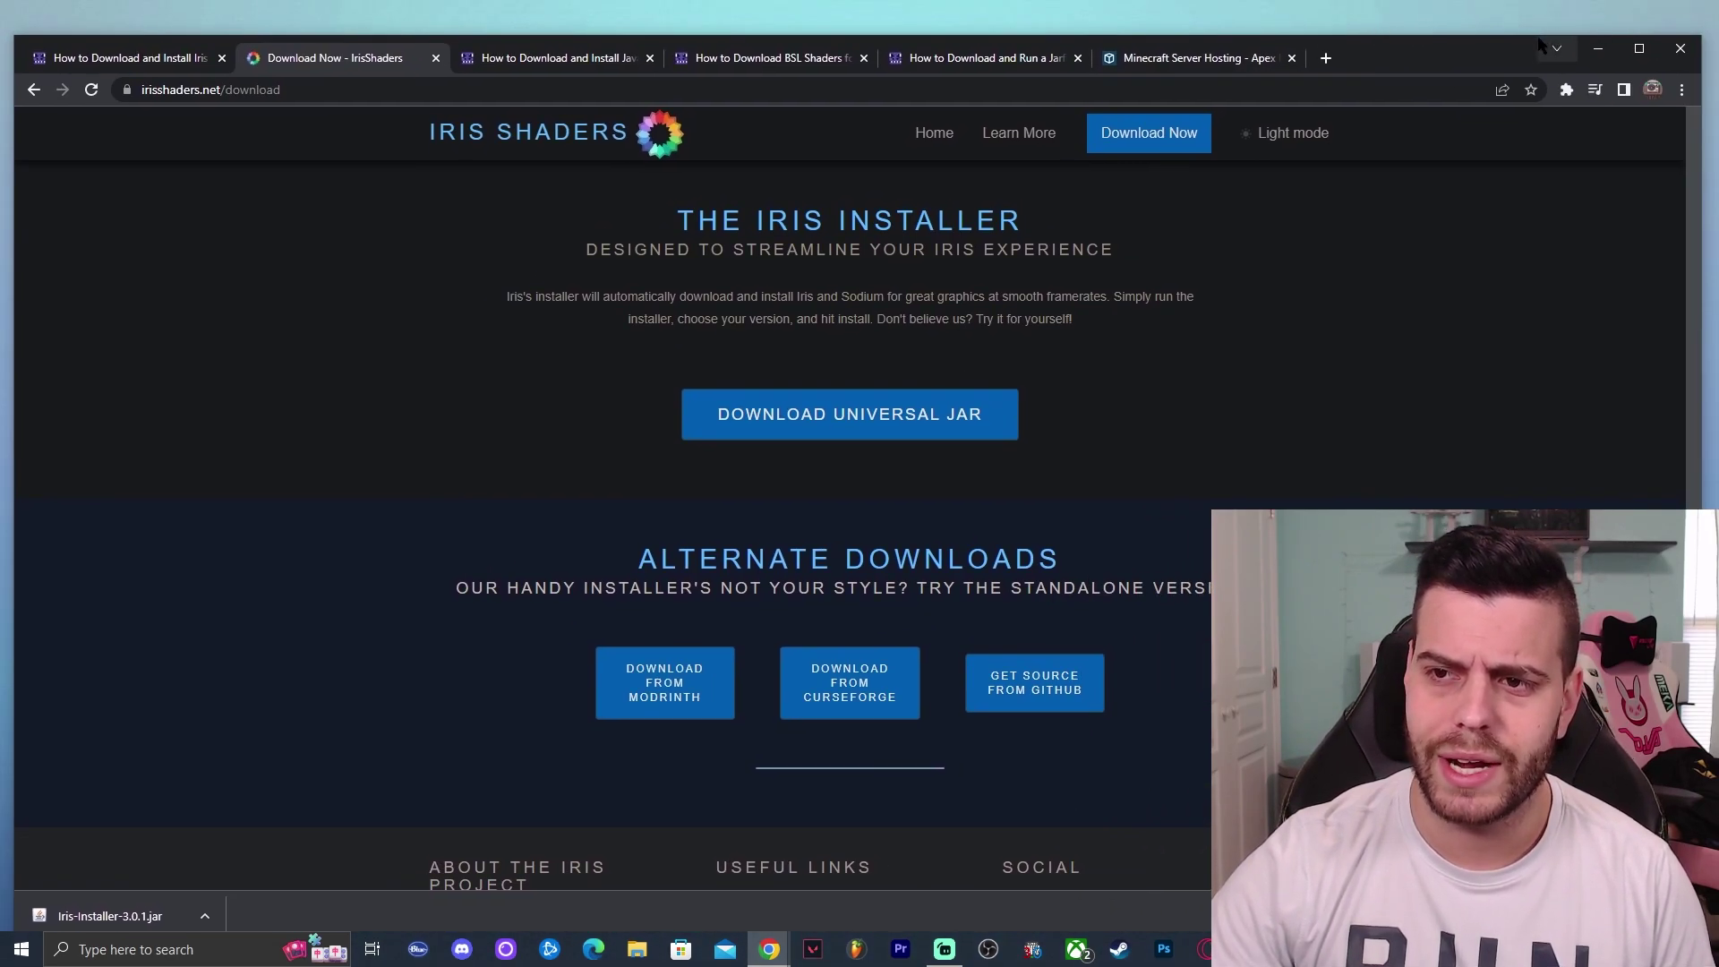
pyautogui.moveTo(1544, 40); pyautogui.dragTo(1544, 333)
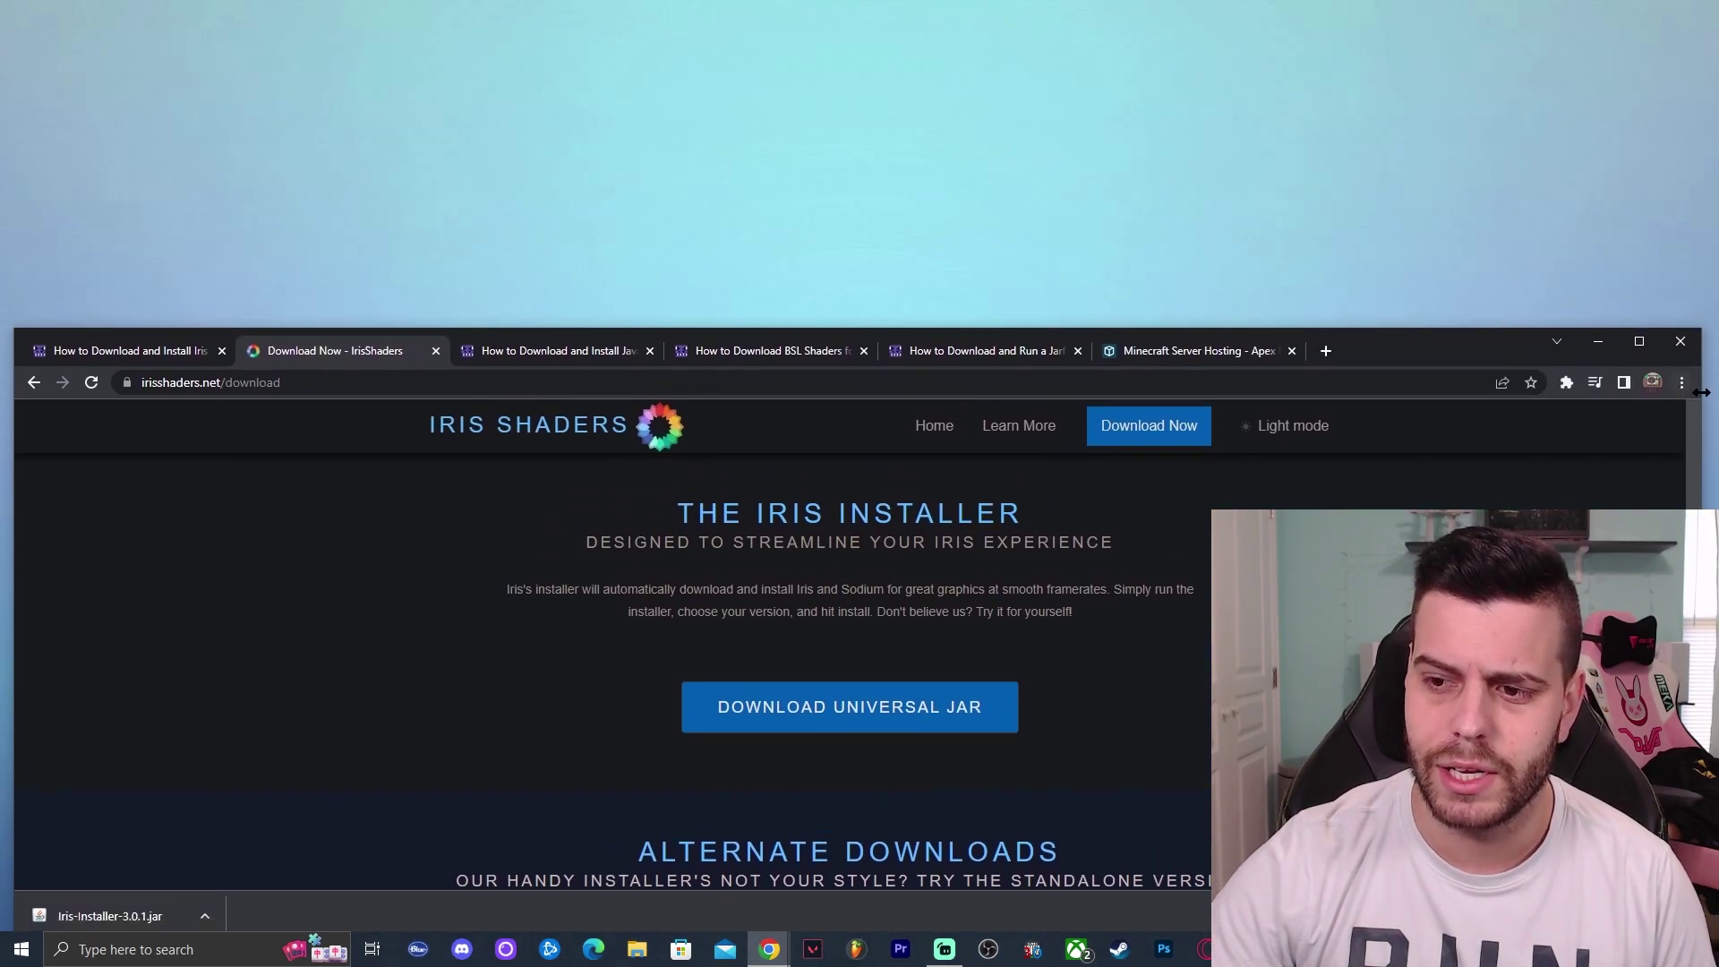
pyautogui.moveTo(1703, 392); pyautogui.dragTo(1121, 392)
pyautogui.moveTo(1029, 339); pyautogui.dragTo(1511, 83)
pyautogui.moveTo(591, 661); pyautogui.dragTo(292, 257)
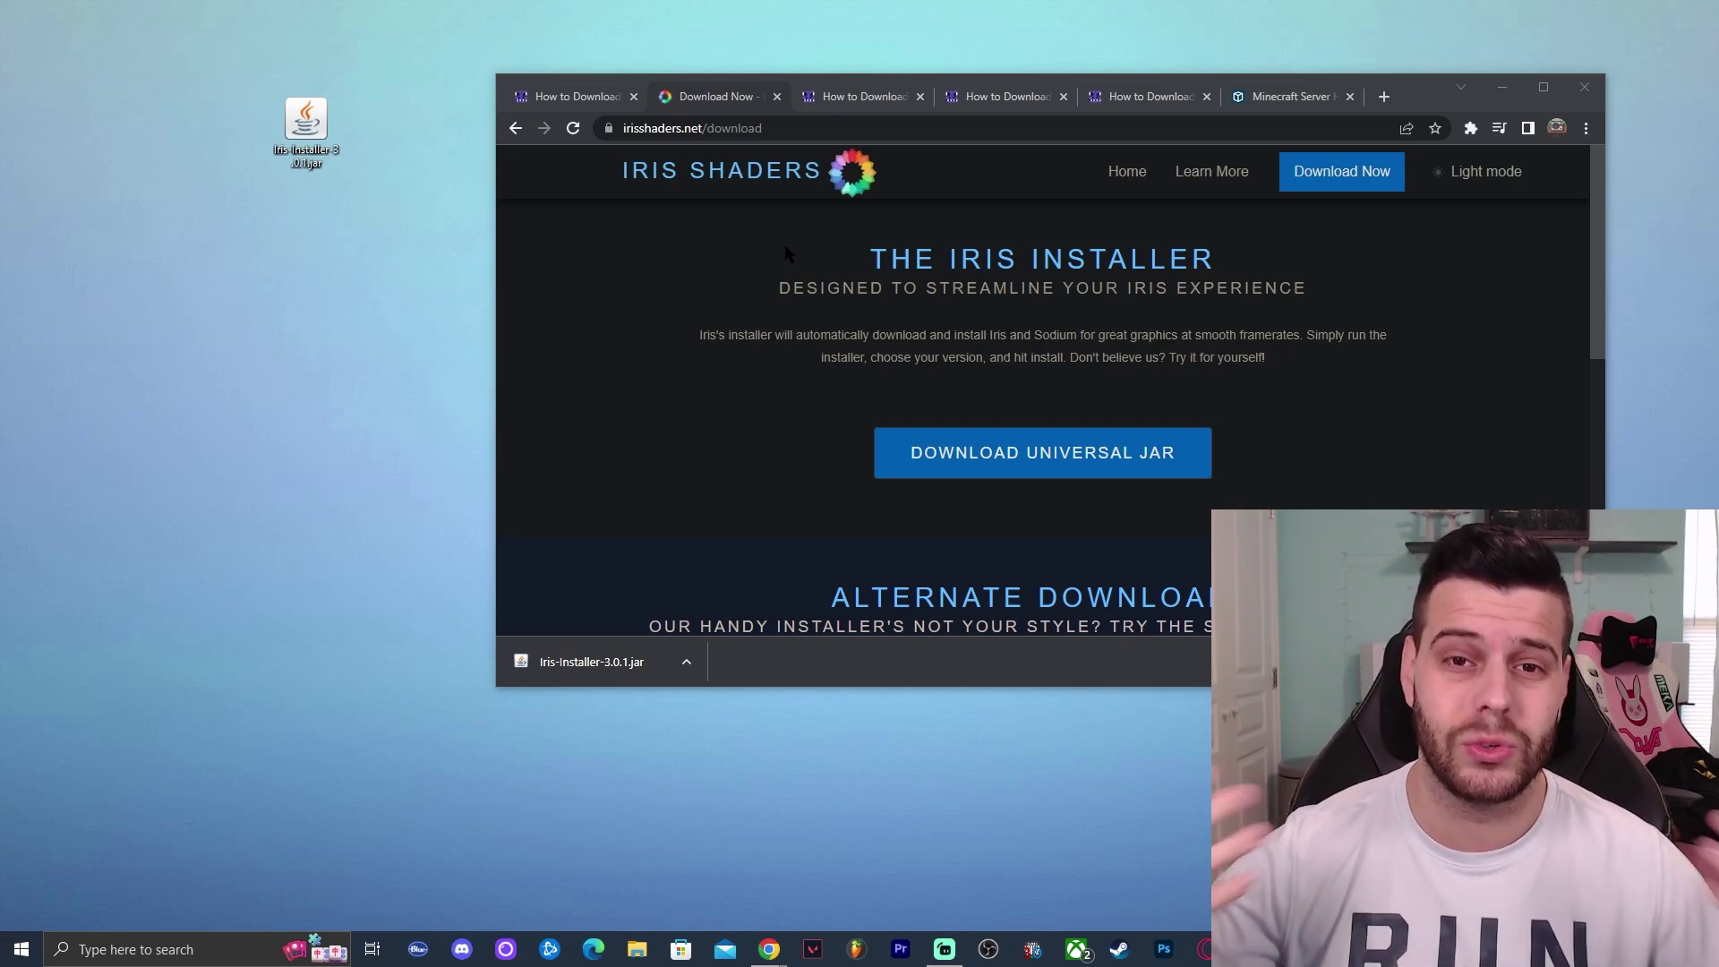
# - Filter Add or remove programs by 'java' and check the Java SE Development Kit 17.0.4.1 entry
pyautogui.click(175, 951)
pyautogui.write('add')
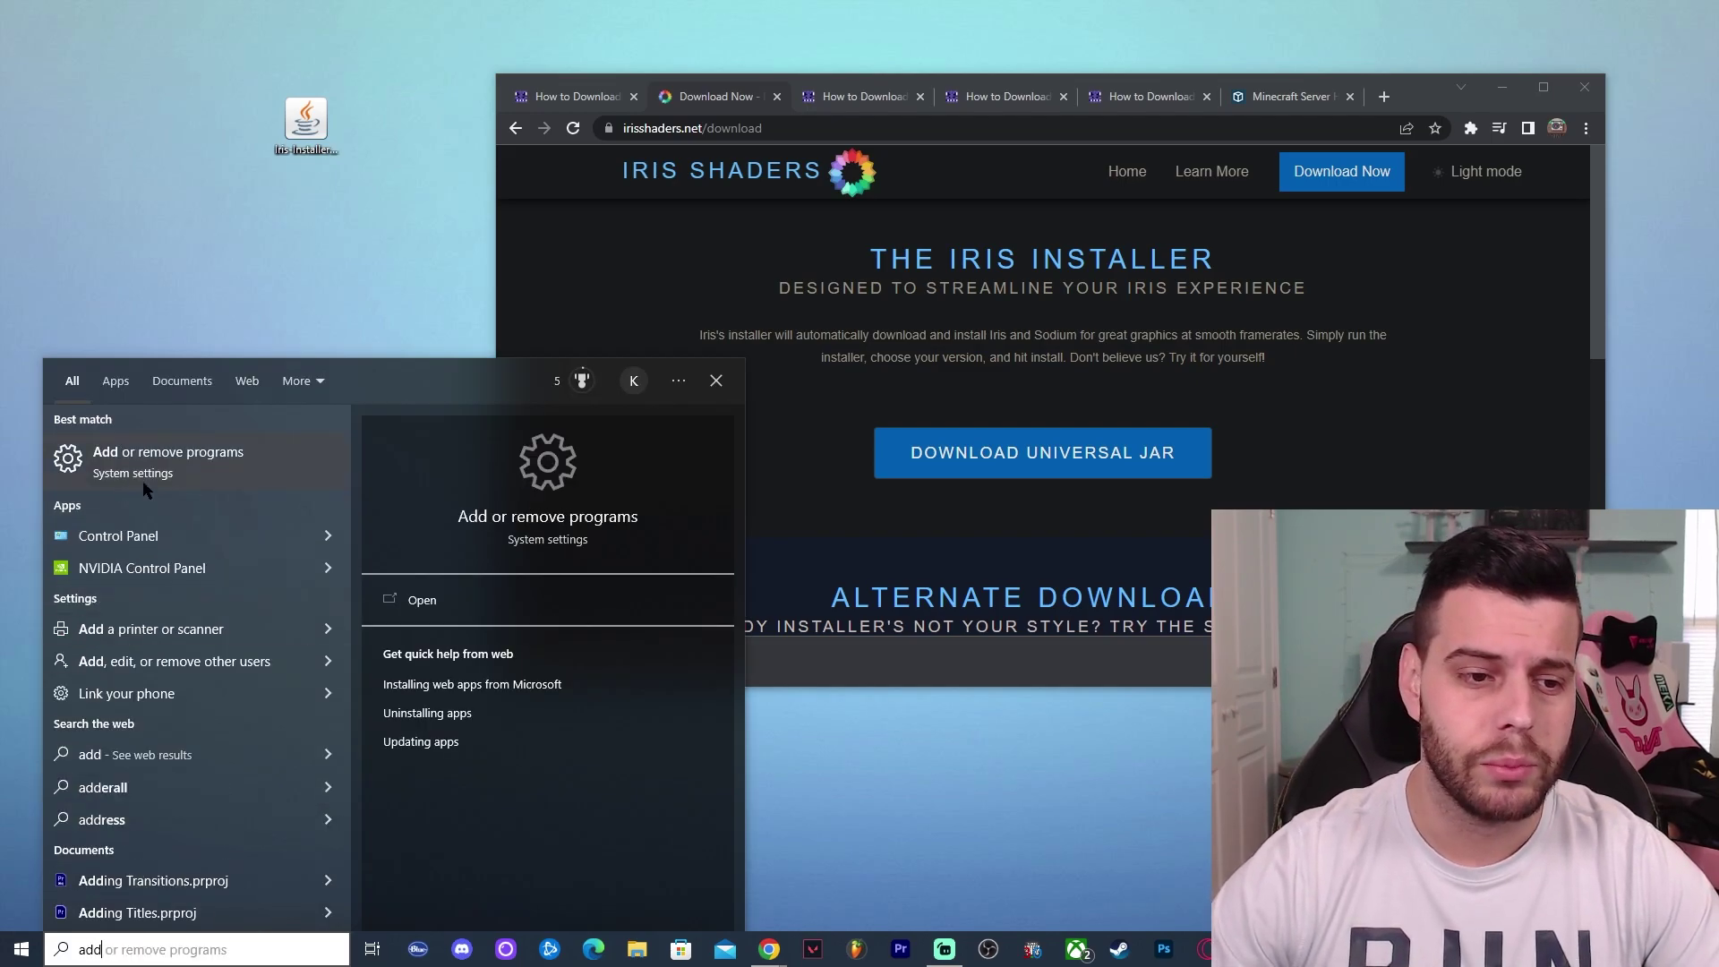
pyautogui.click(181, 474)
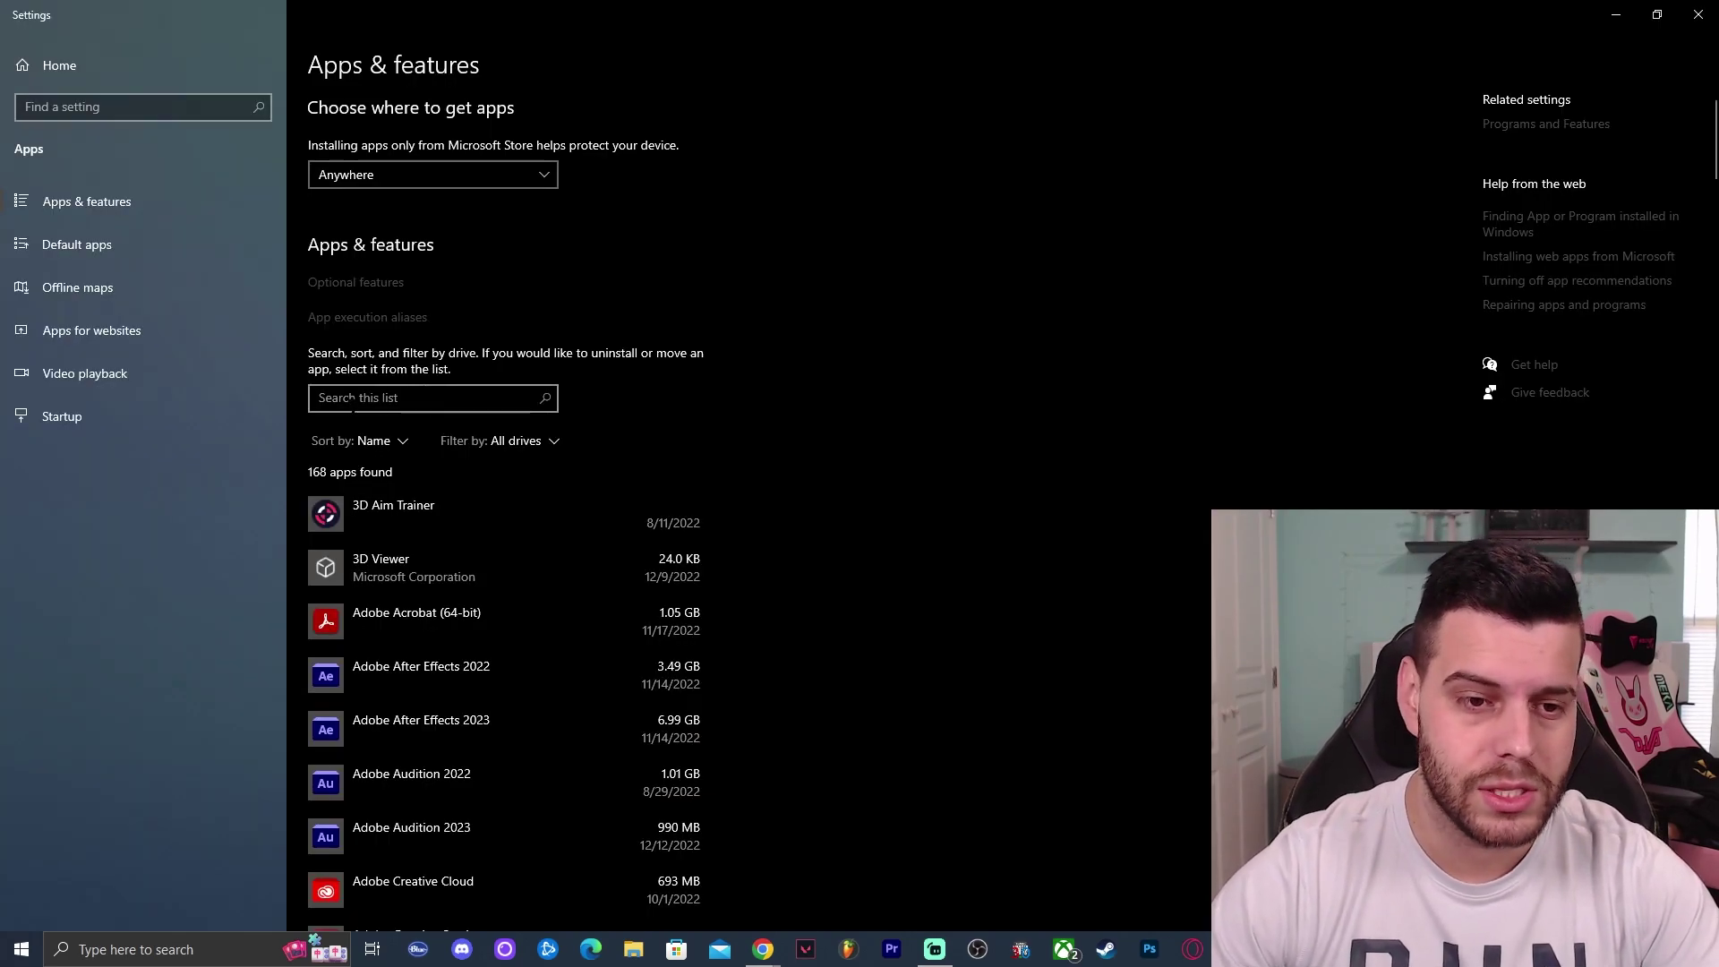
pyautogui.click(393, 401)
pyautogui.write('java')
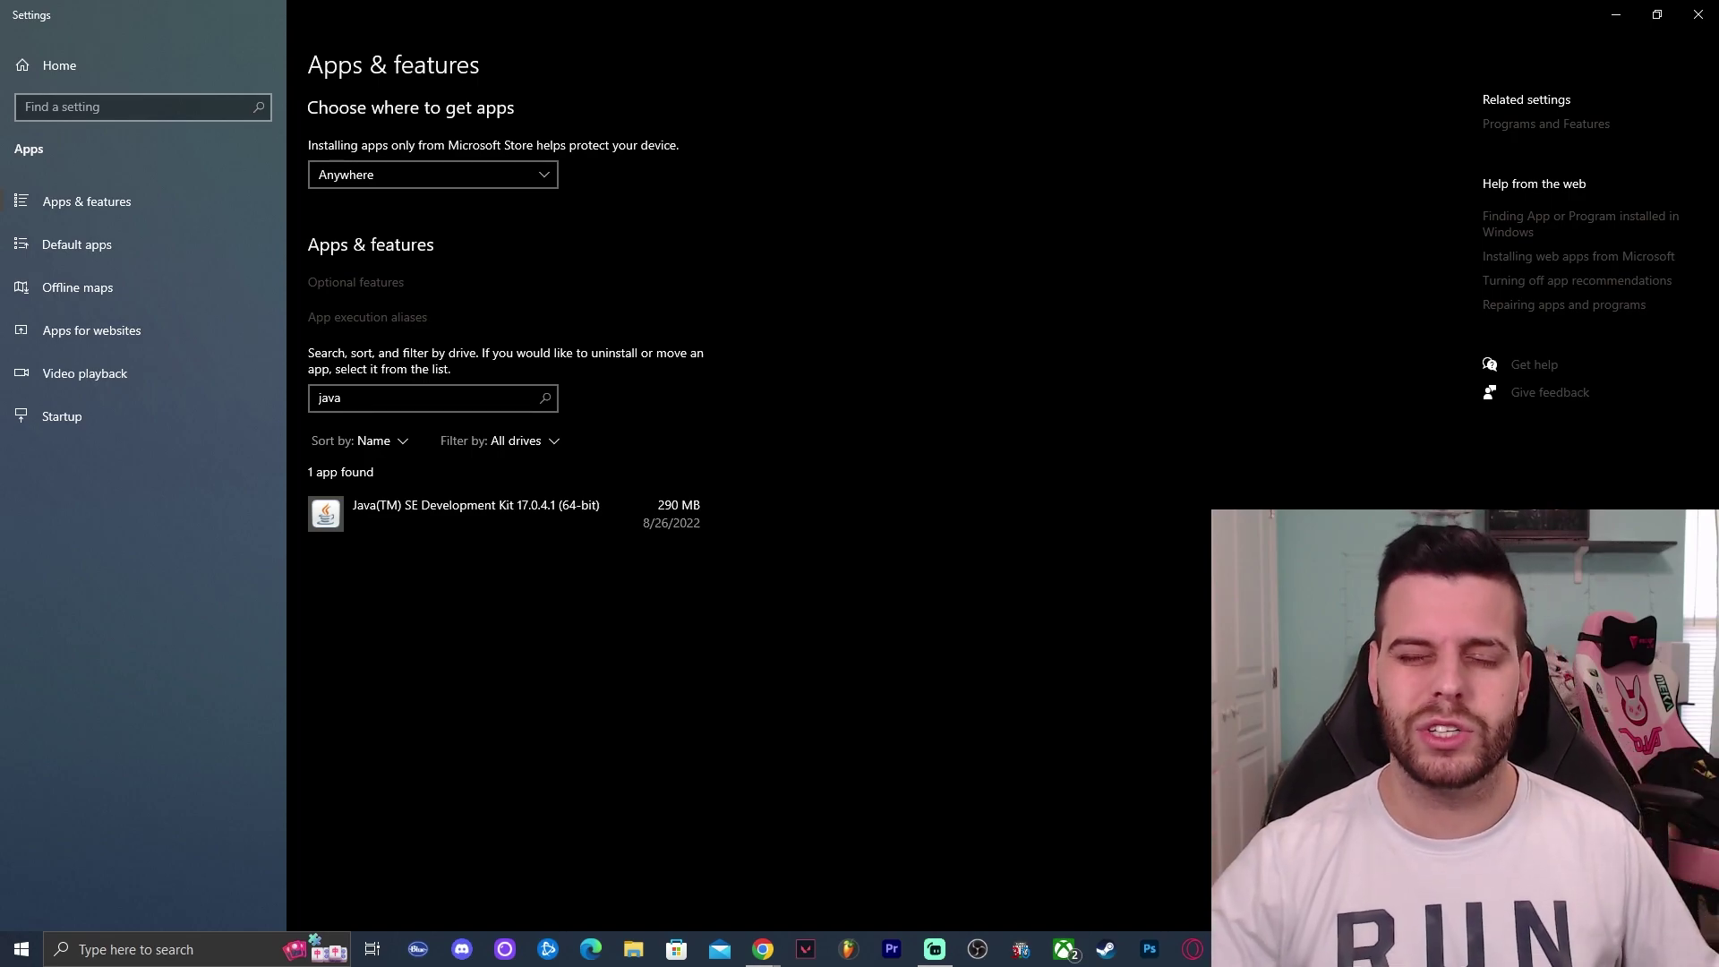
pyautogui.click(608, 517)
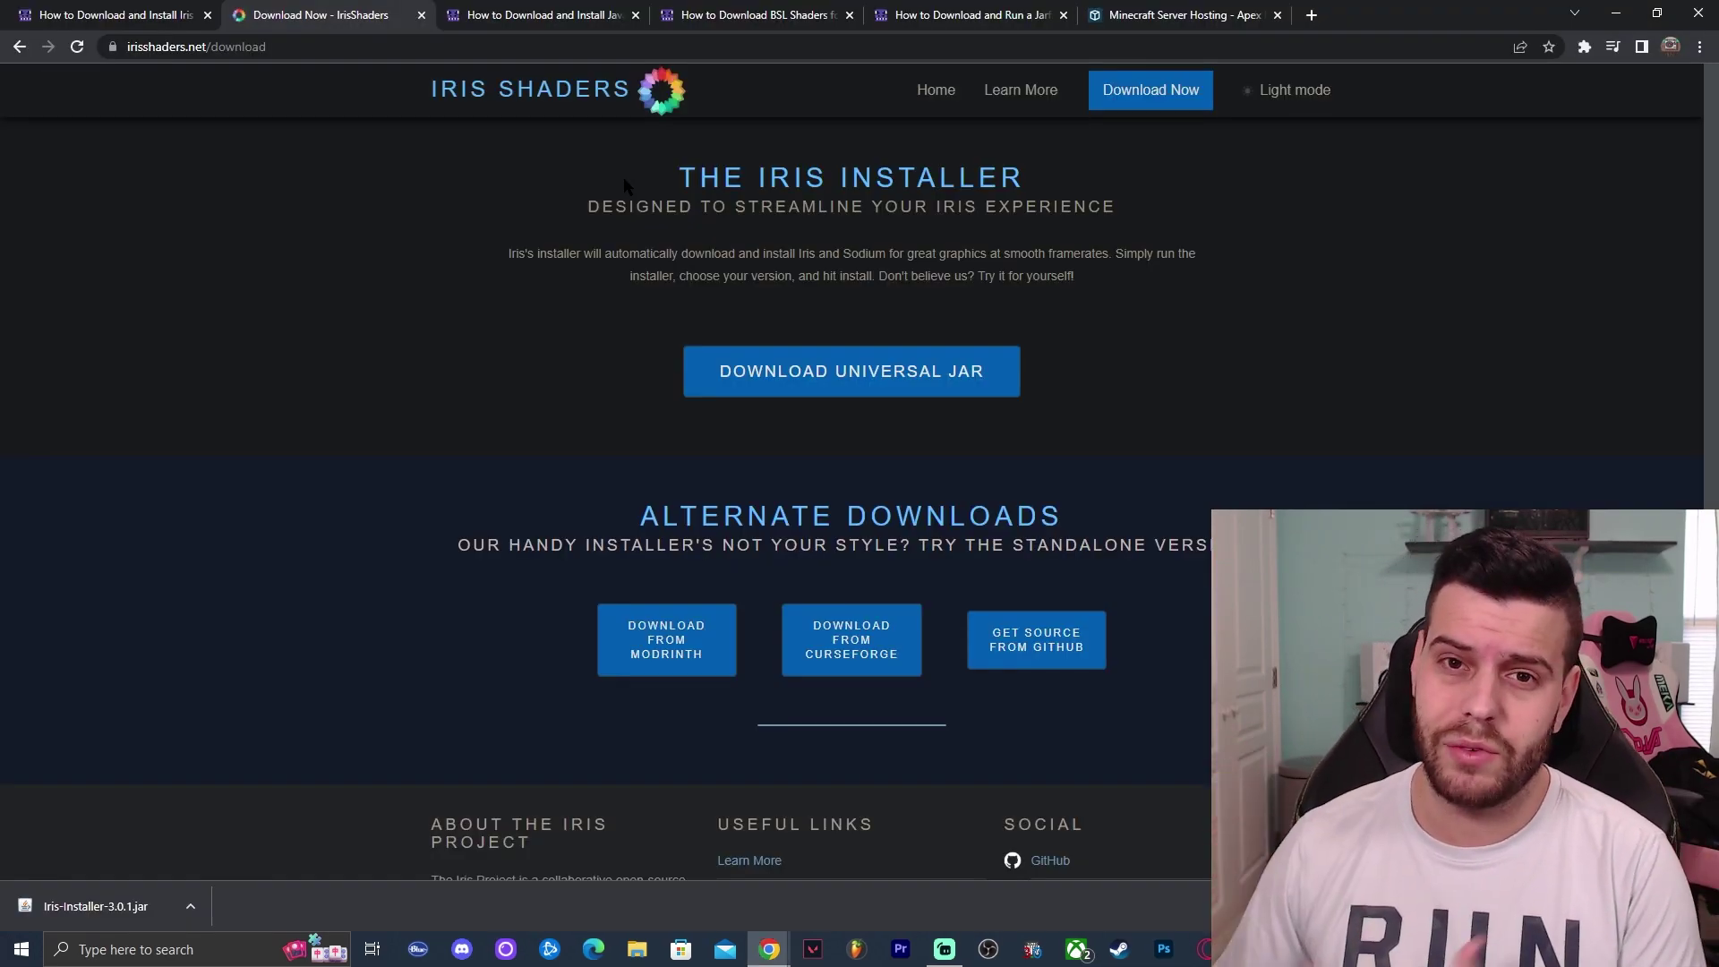
# - Open Oracle's Java Downloads page from Step 1 of the Java 18 install guide
pyautogui.click(620, 15)
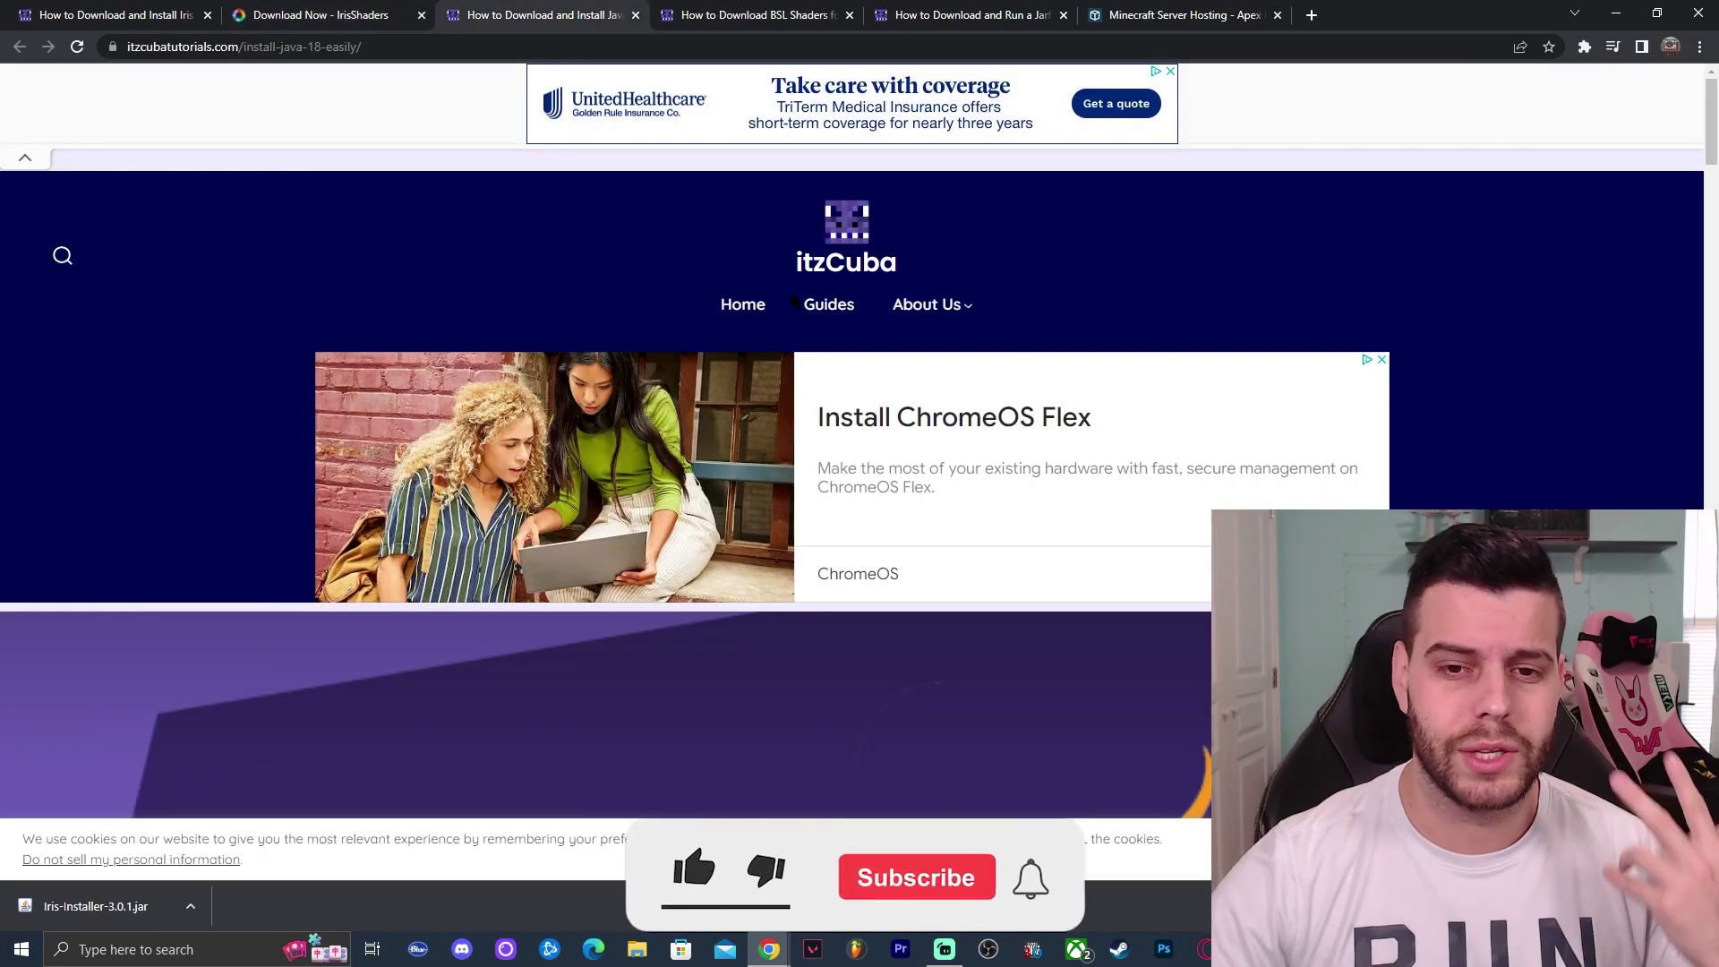
pyautogui.scroll(-3, 1413, 333)
pyautogui.scroll(-4, 1269, 304)
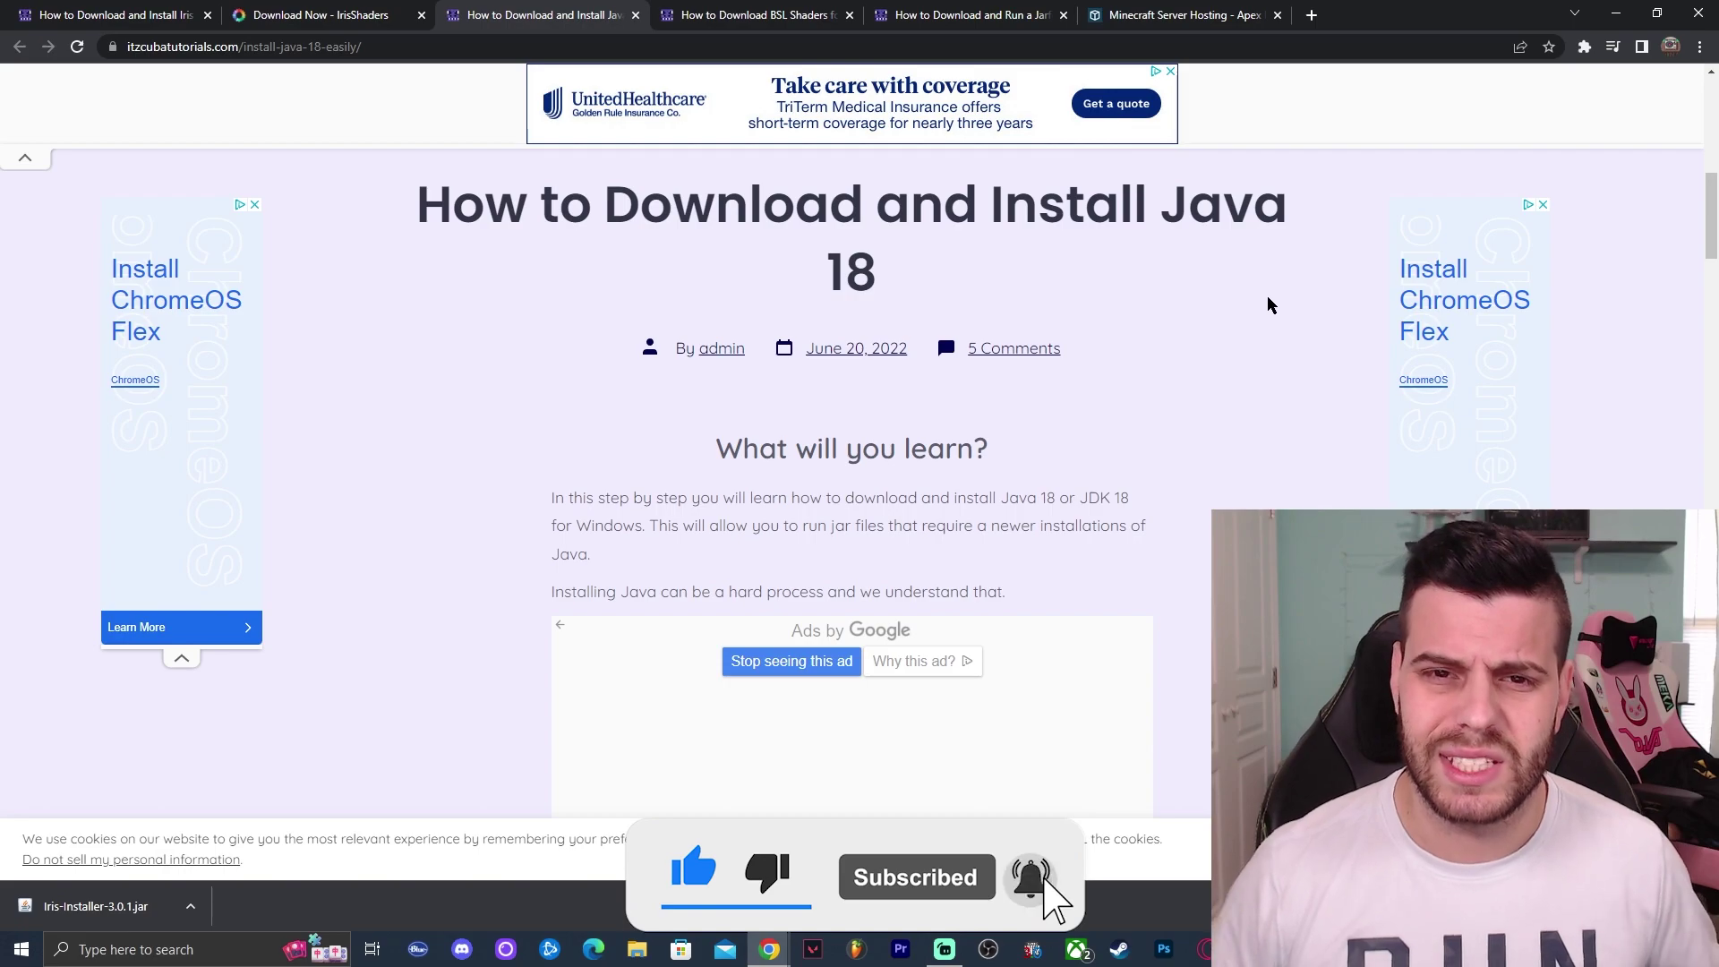
pyautogui.scroll(-10, 1286, 243)
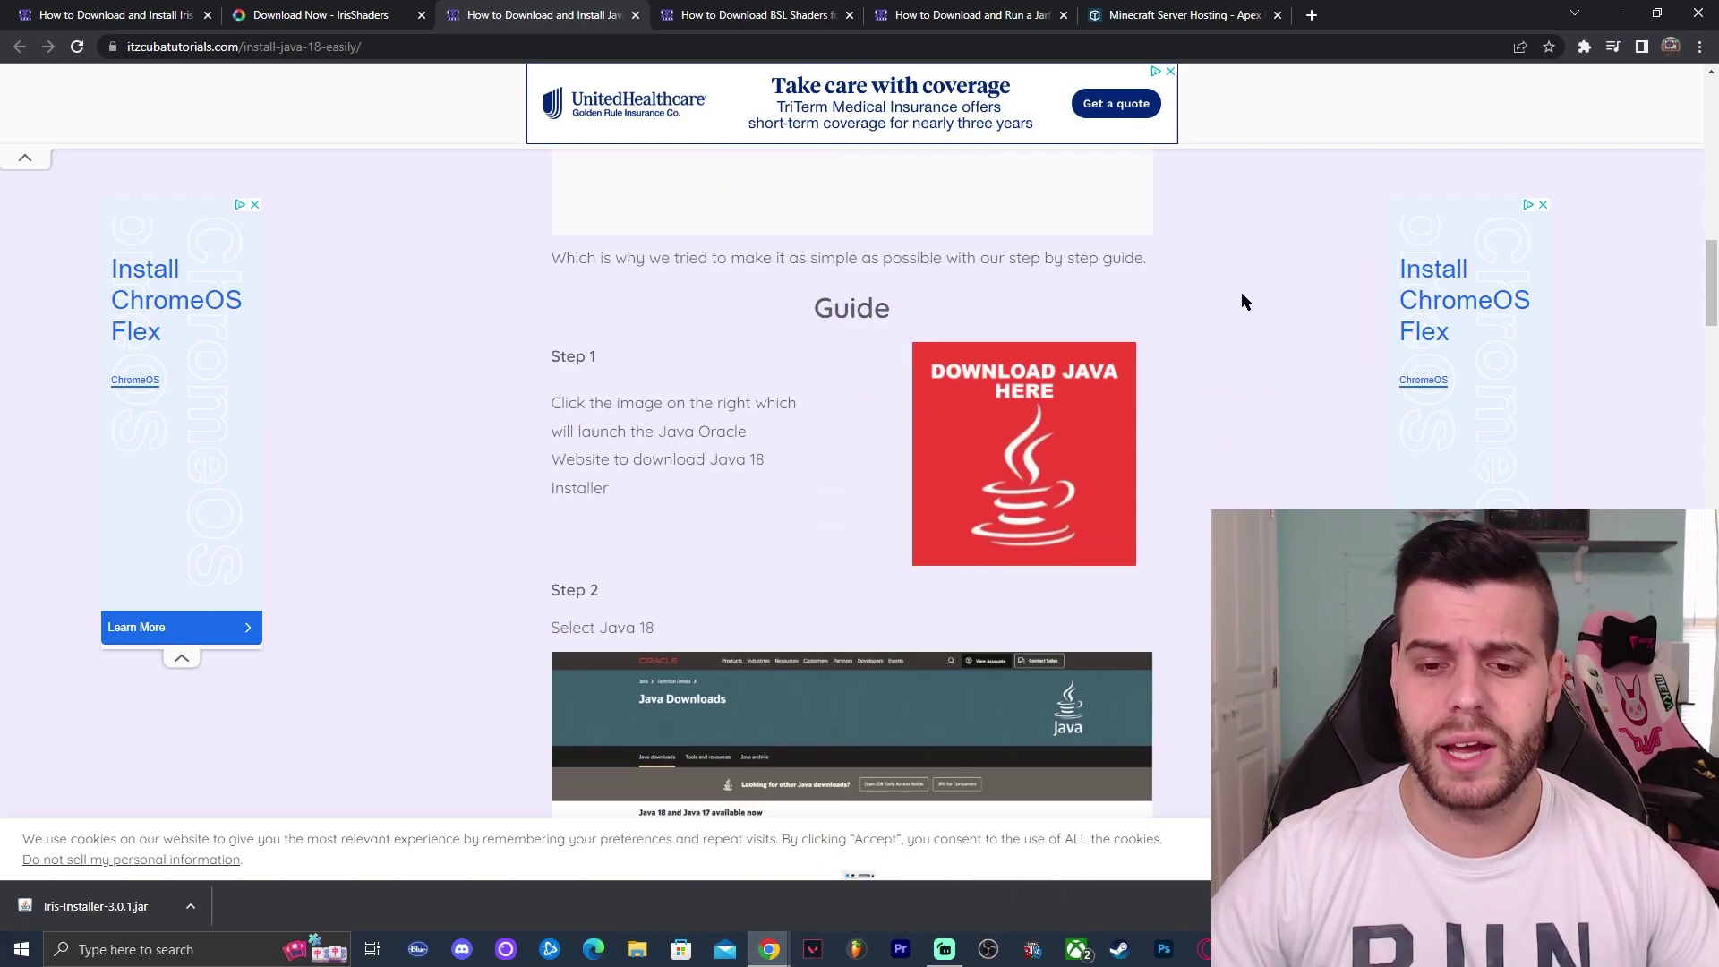
pyautogui.scroll(-10, 1244, 303)
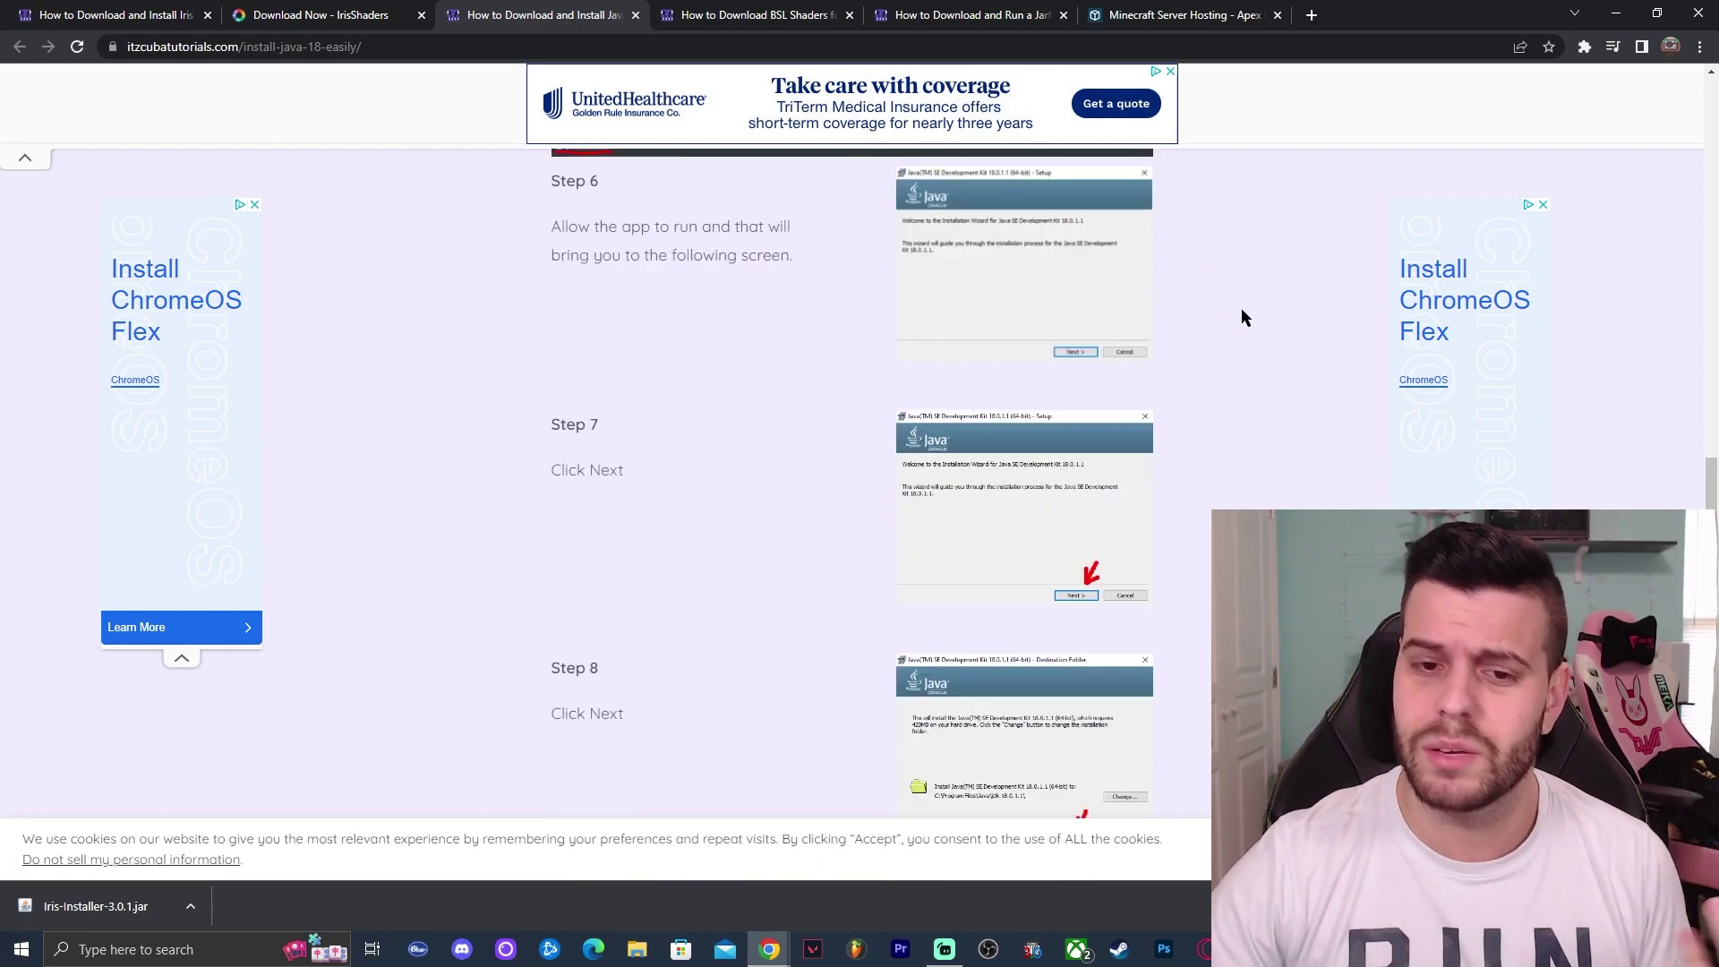
pyautogui.scroll(5, 1244, 314)
pyautogui.scroll(8, 1247, 318)
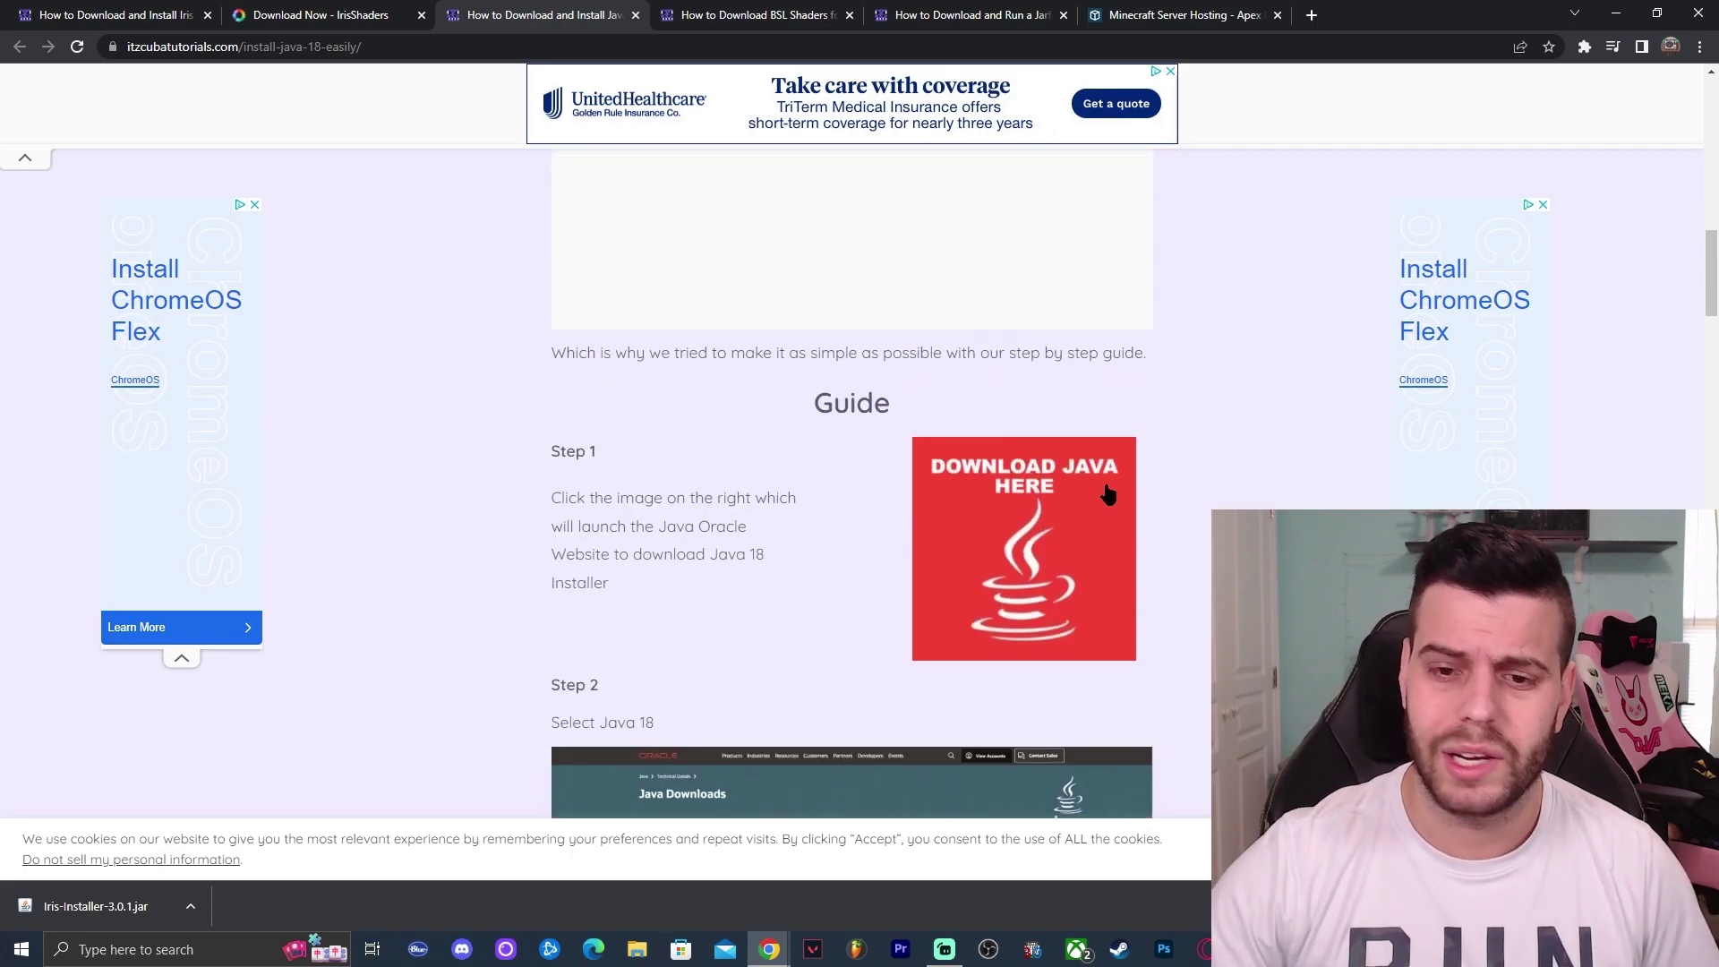
pyautogui.click(1029, 489)
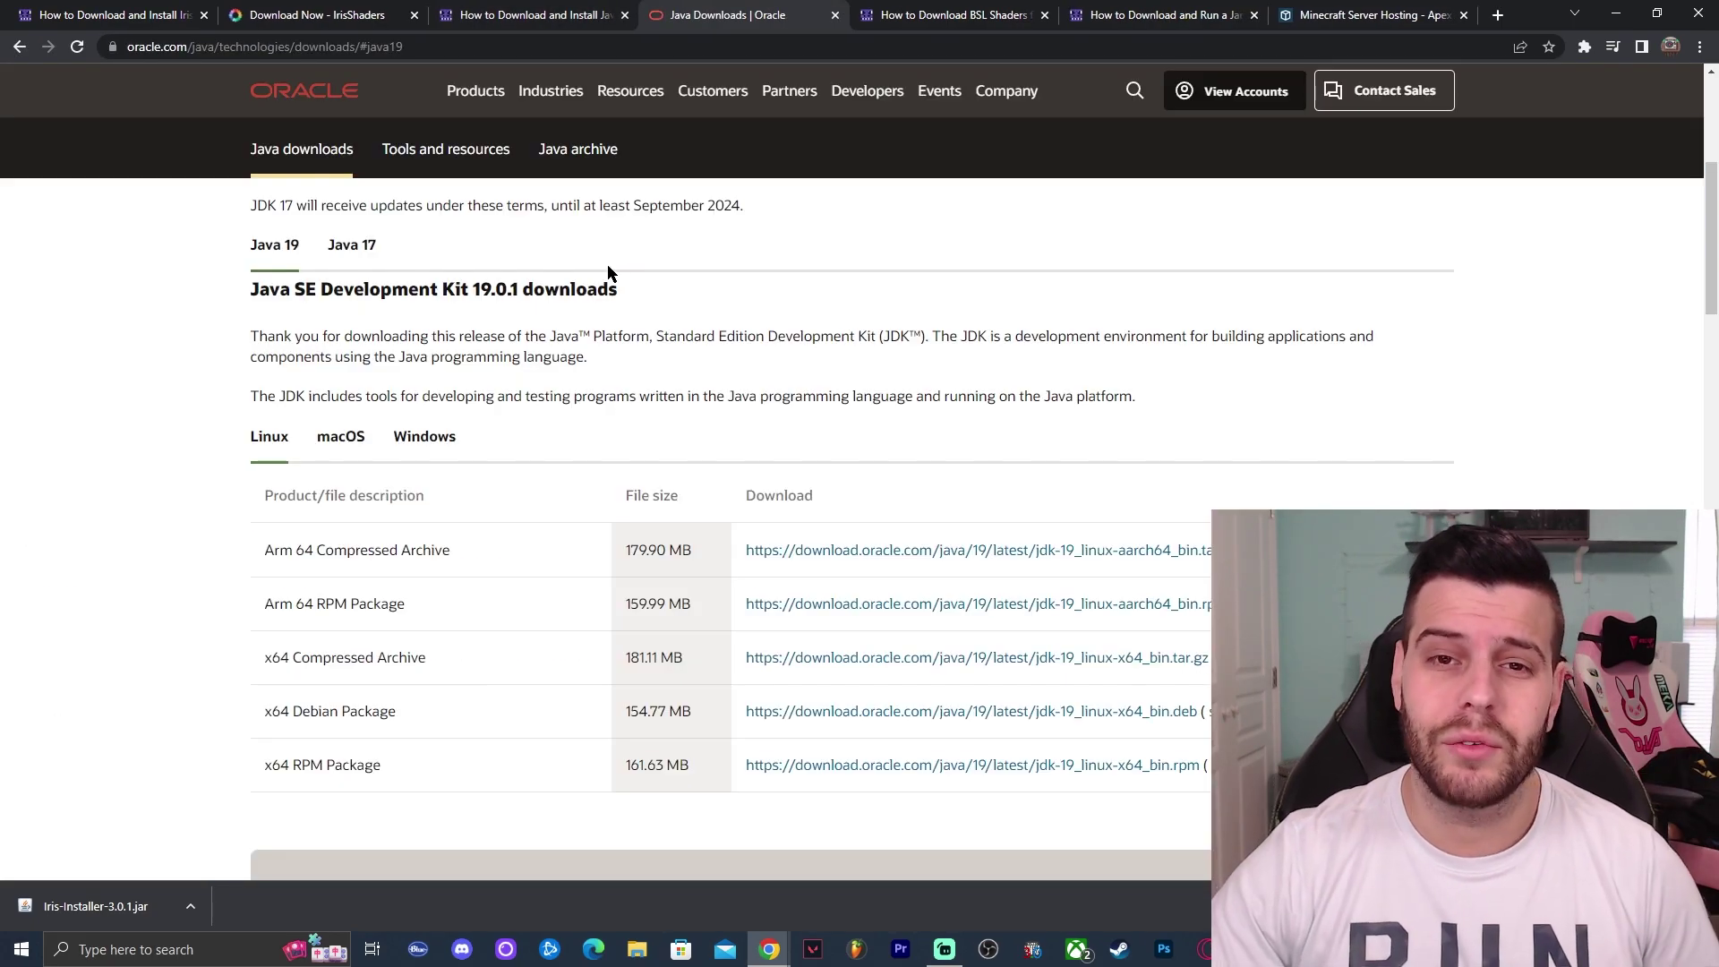
# - Show the JDK 17.0.5 Windows x64 Installer, then go back to the guide's Step 2
pyautogui.click(367, 249)
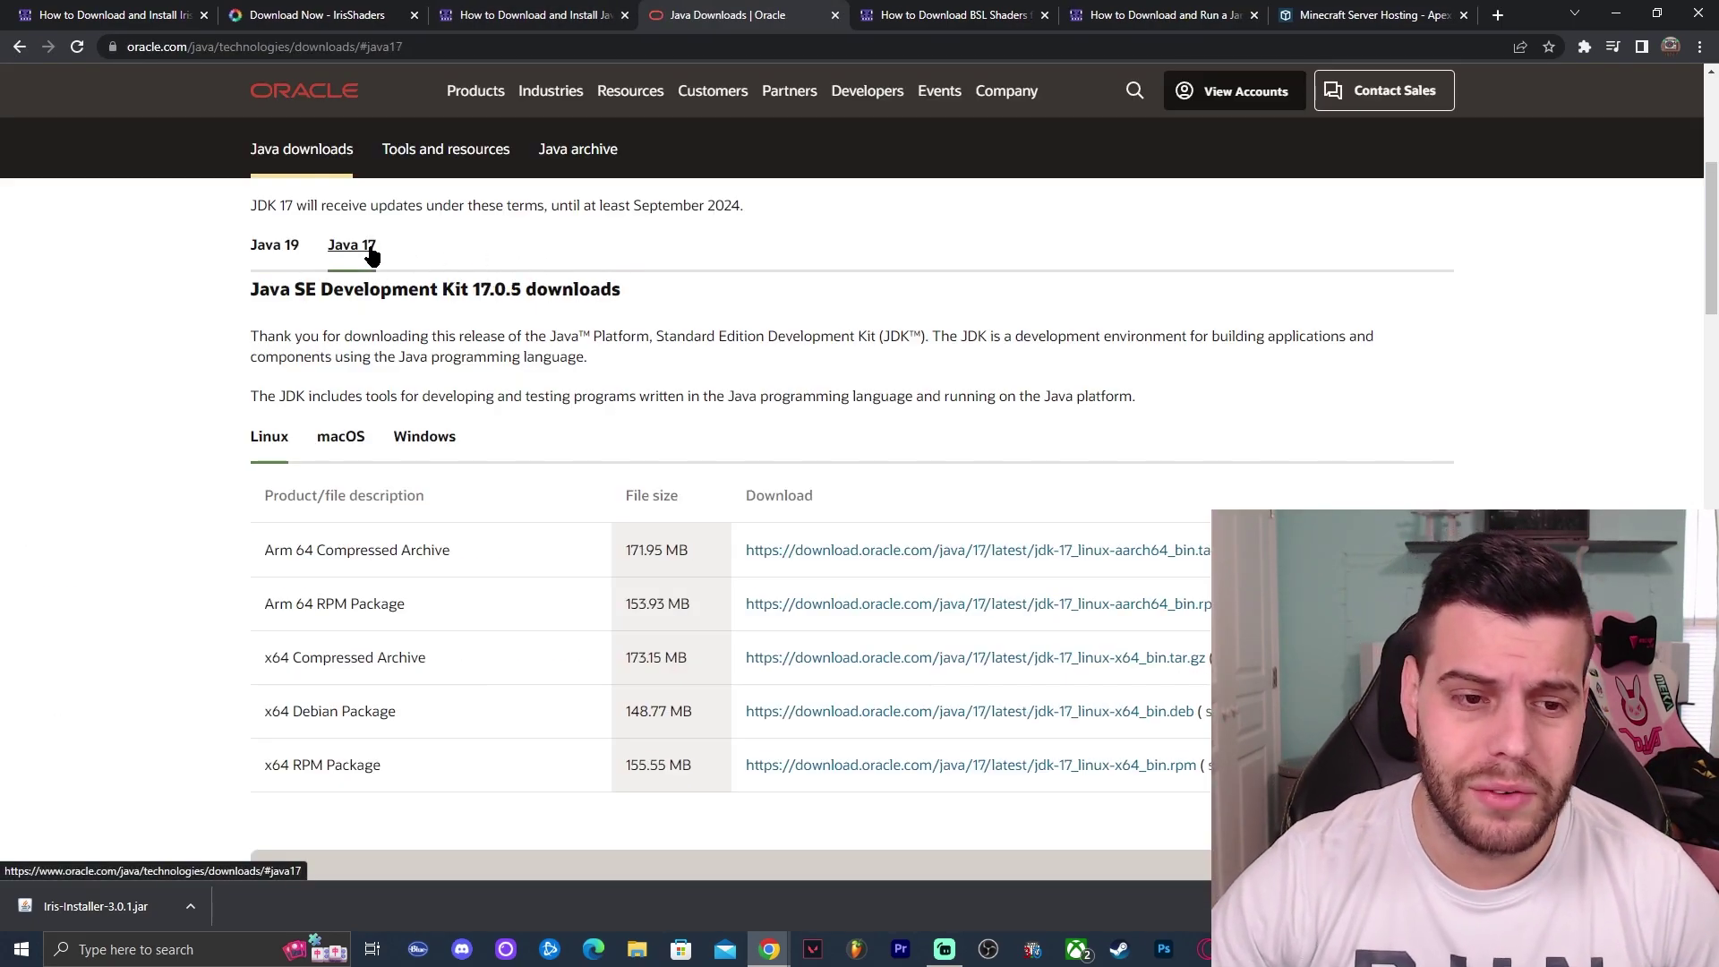
pyautogui.click(280, 258)
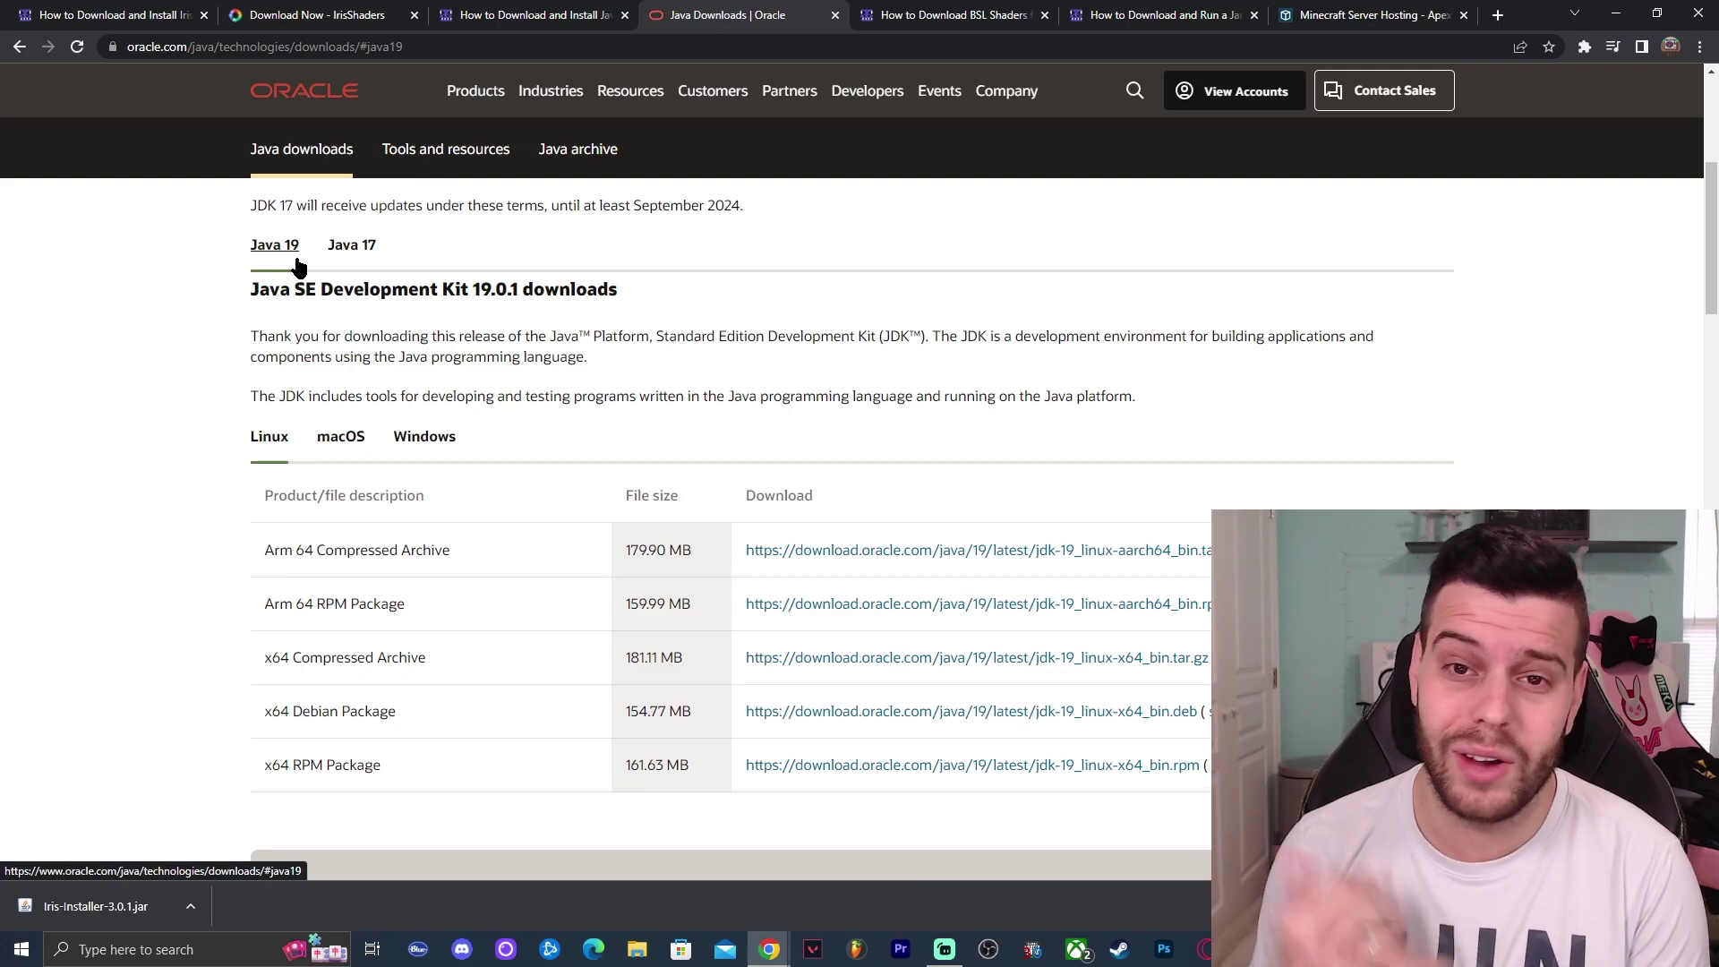
pyautogui.click(354, 255)
pyautogui.click(424, 439)
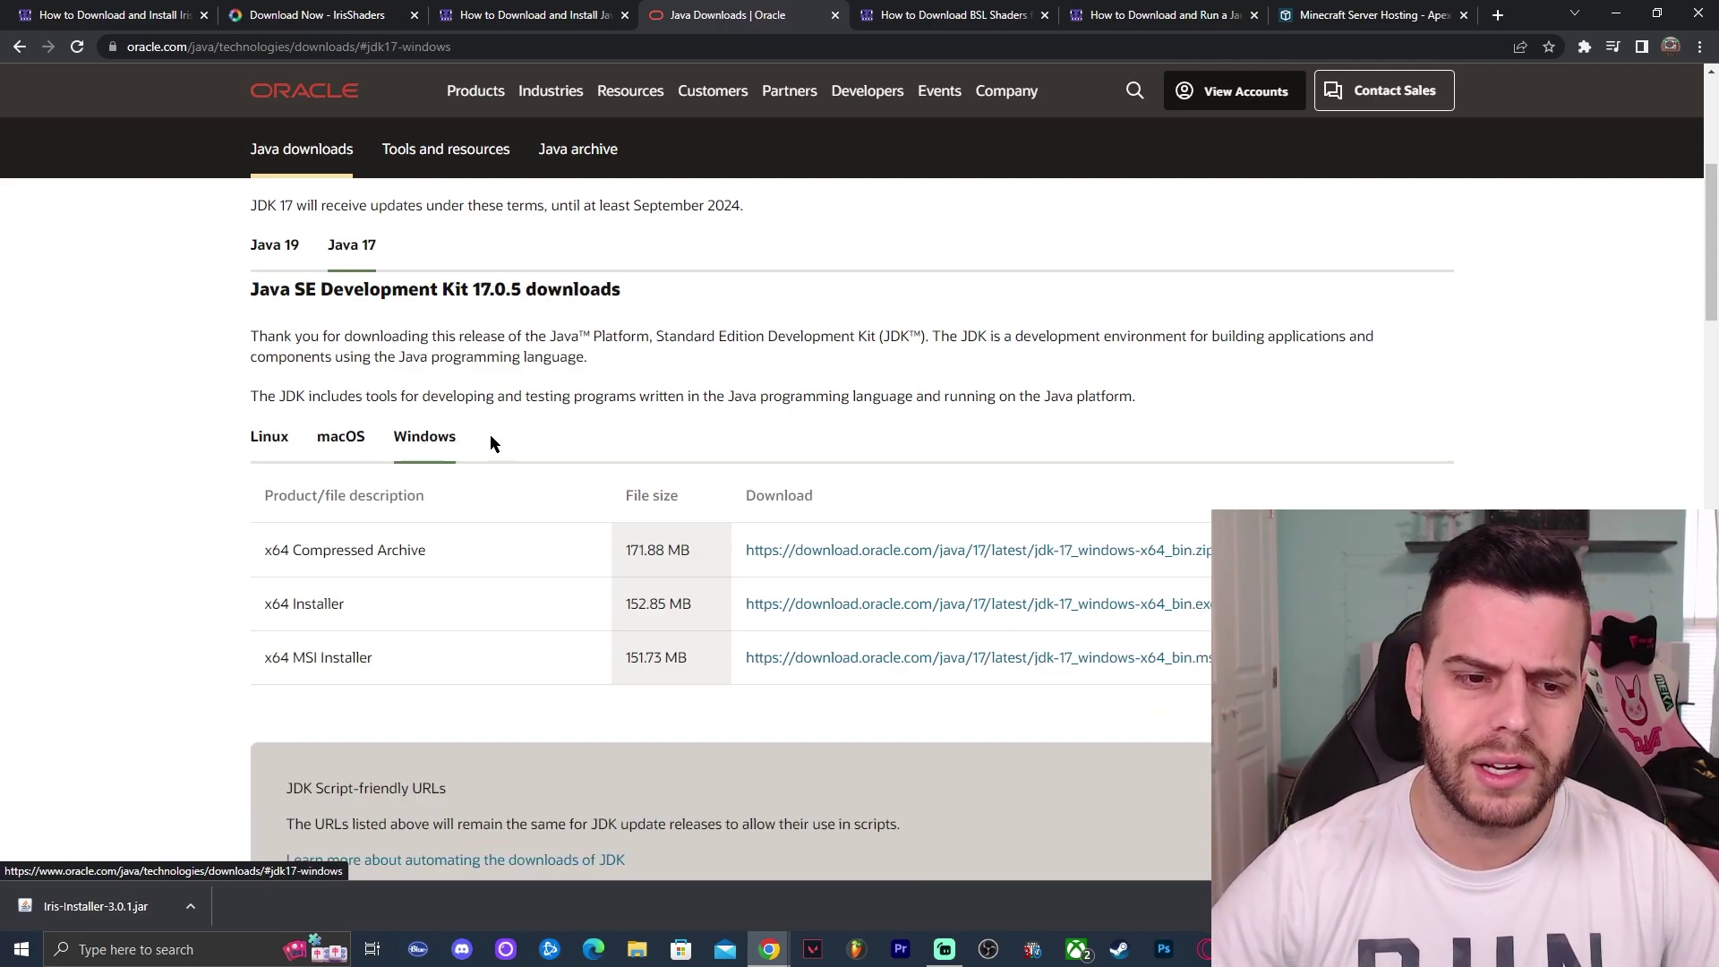
pyautogui.moveTo(347, 605); pyautogui.dragTo(266, 608)
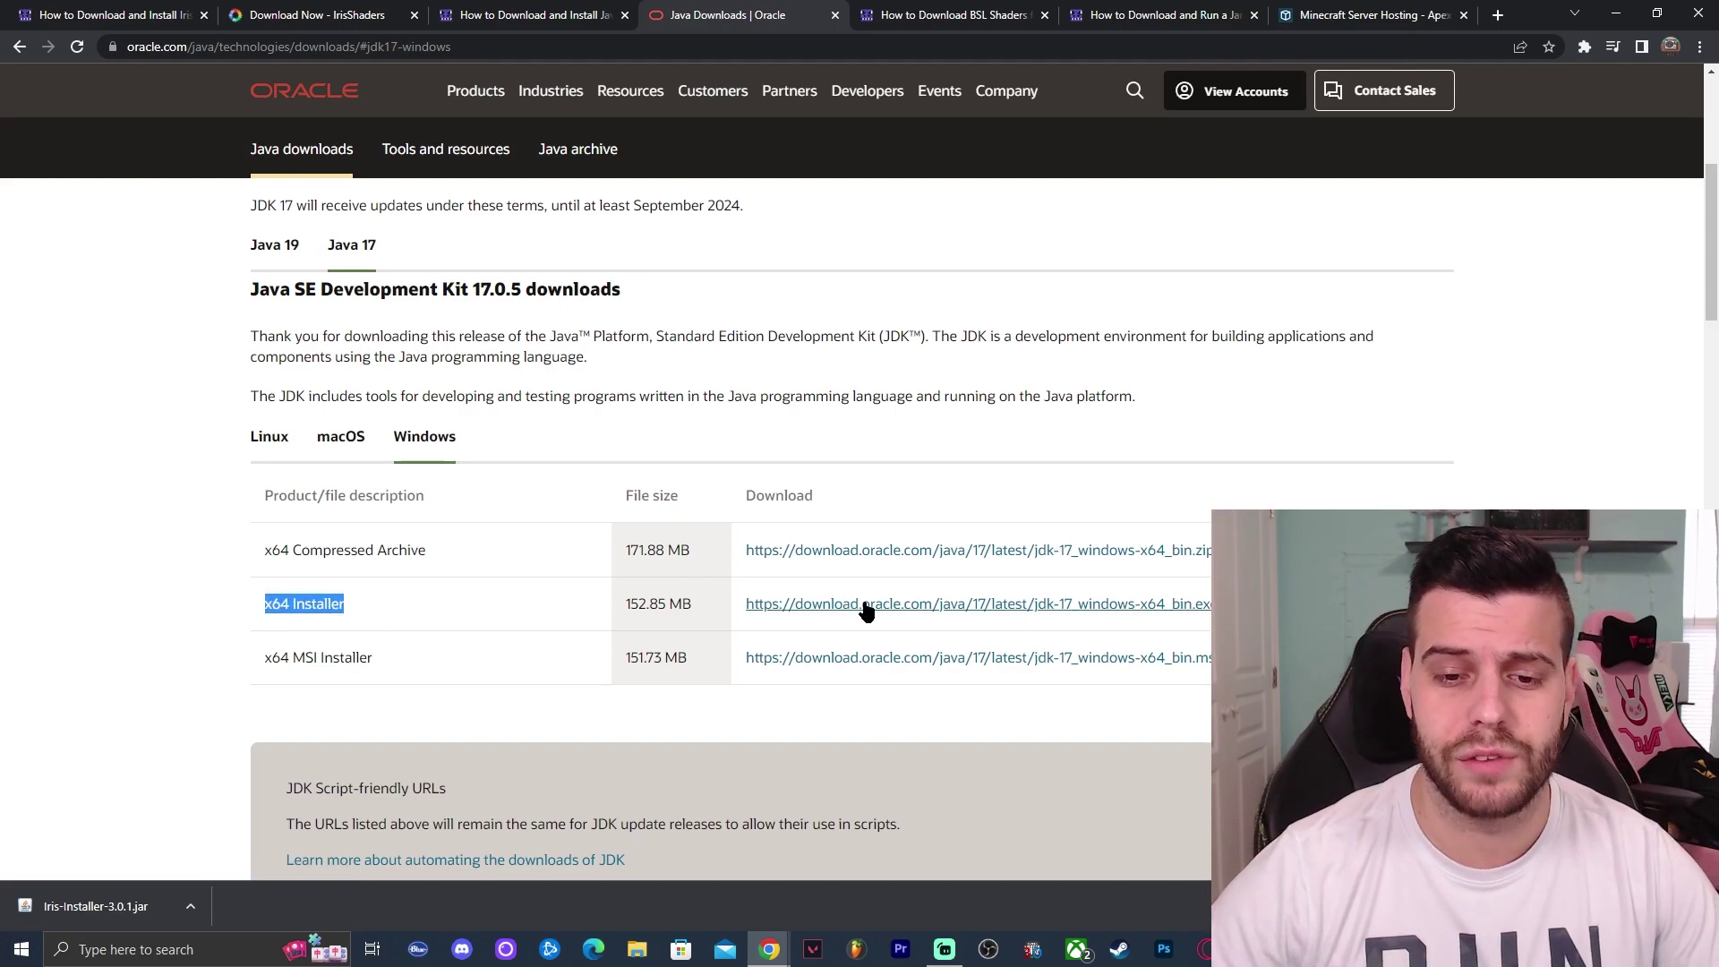
pyautogui.hotkey('ctrl', 'shift', 'Tab')
pyautogui.scroll(-15, 875, 469)
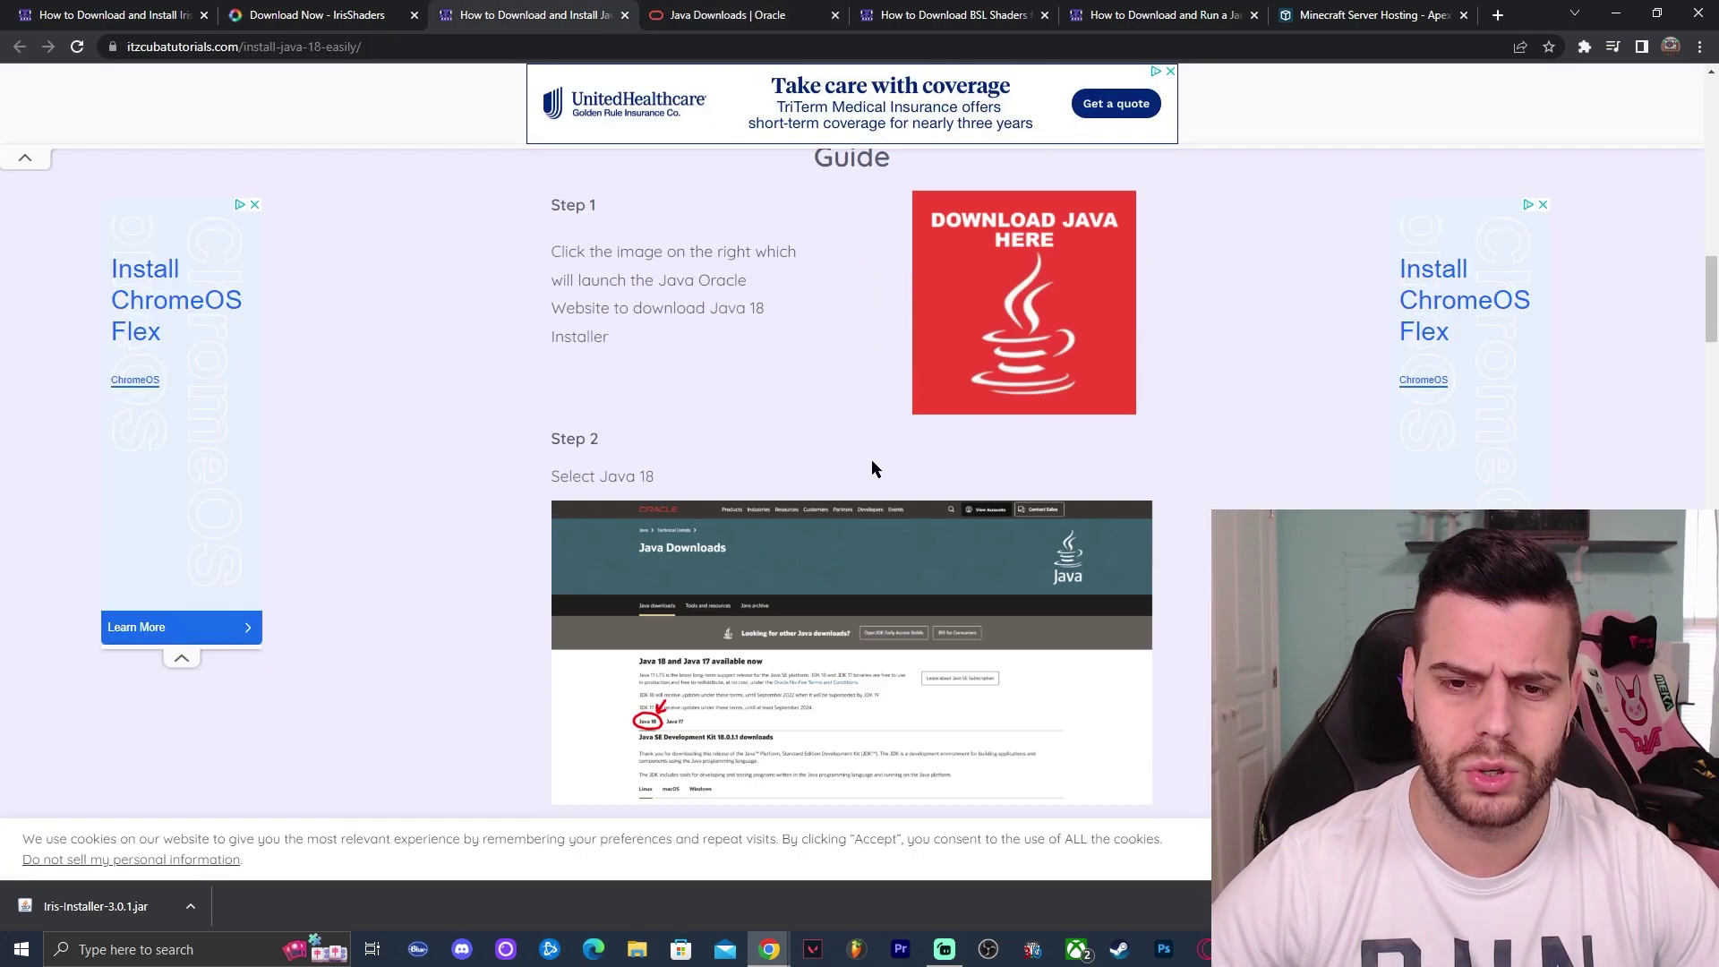
# - Scroll through the guide to the Jarfix download-and-run instructions
pyautogui.scroll(-6, 1120, 403)
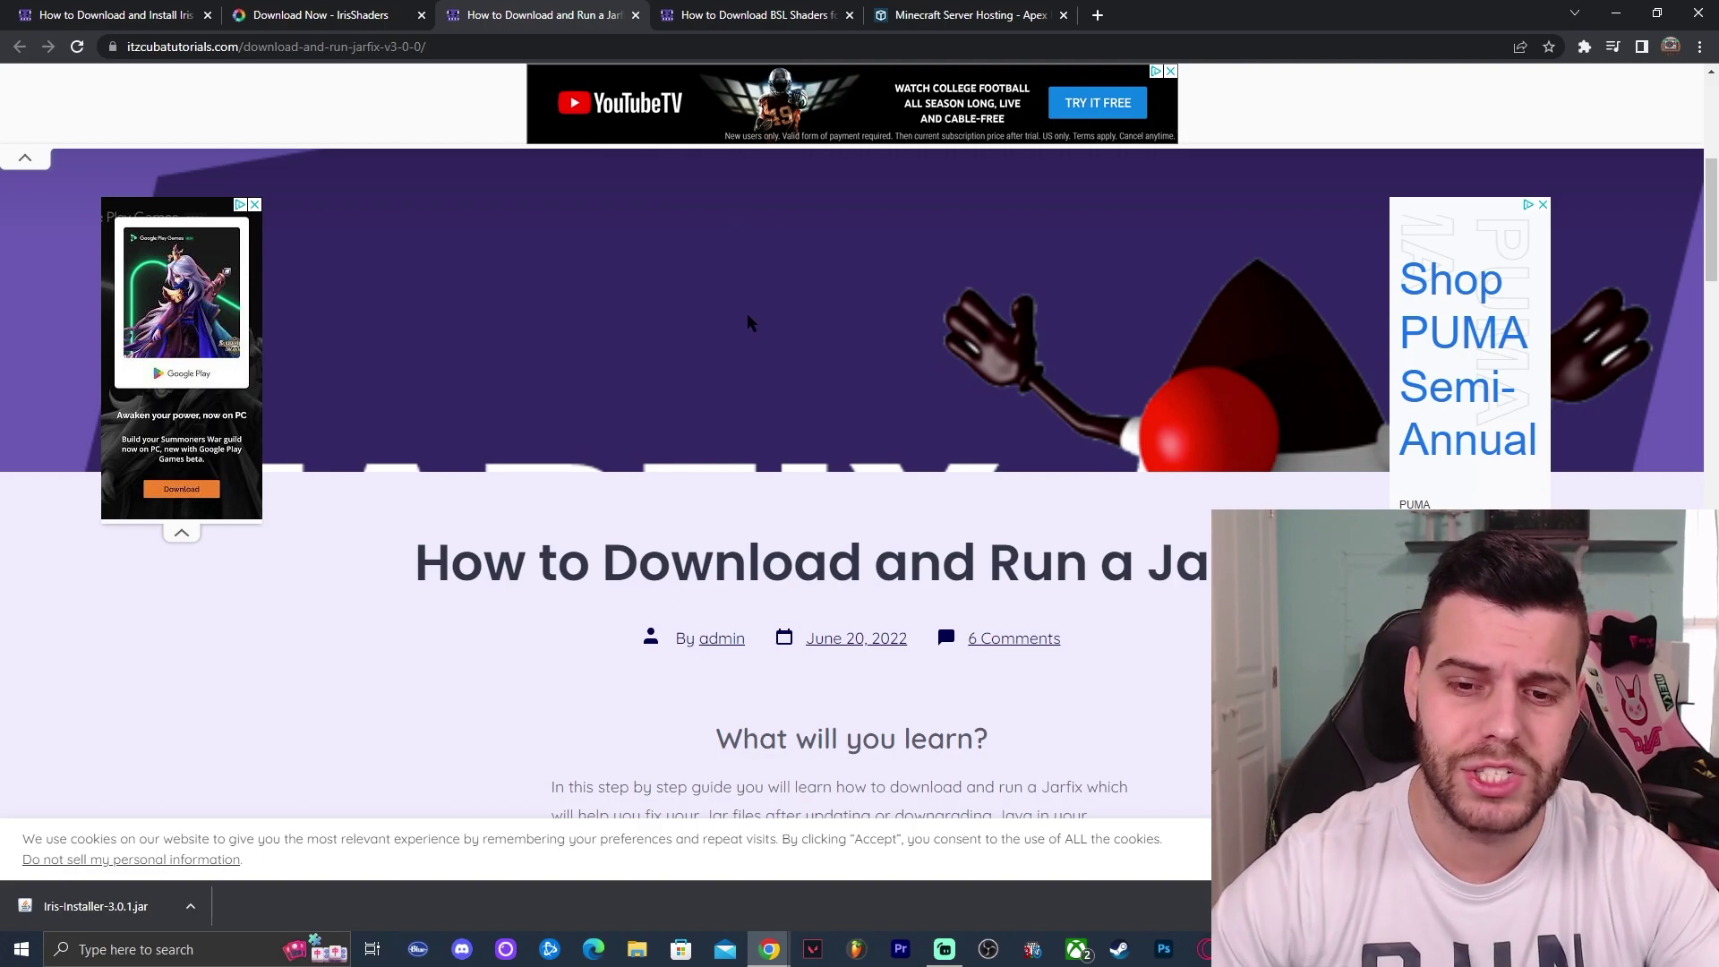
pyautogui.scroll(-1, 851, 315)
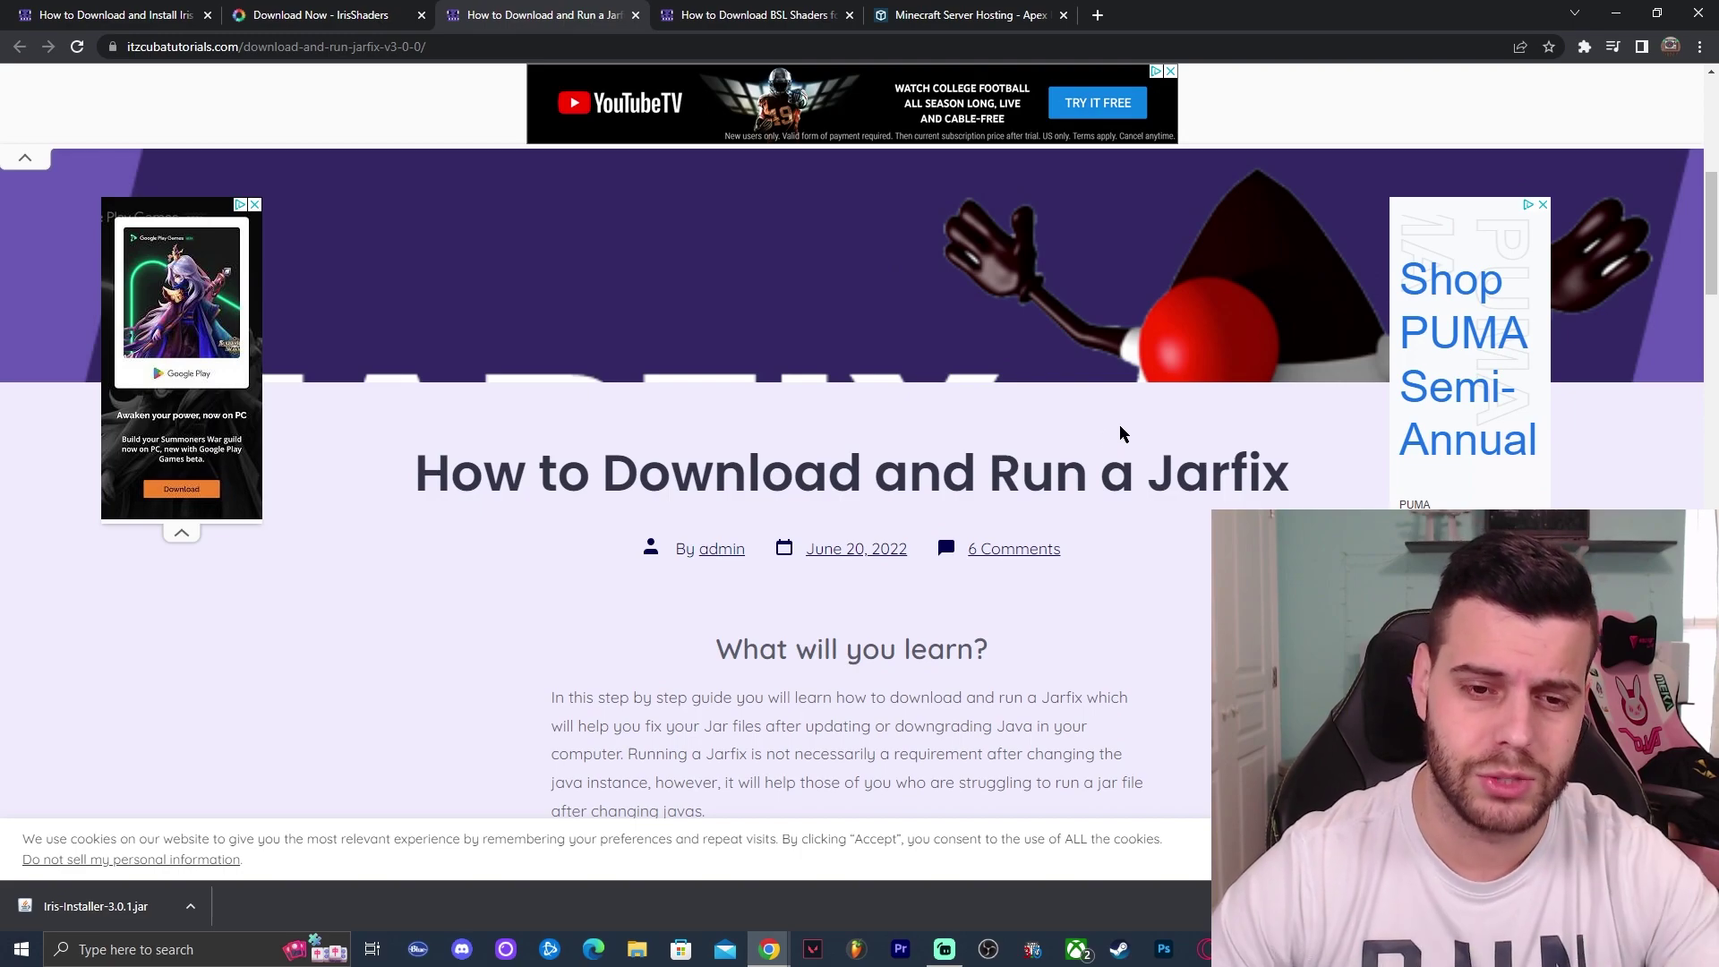
pyautogui.scroll(-5, 1101, 412)
pyautogui.scroll(-4, 862, 286)
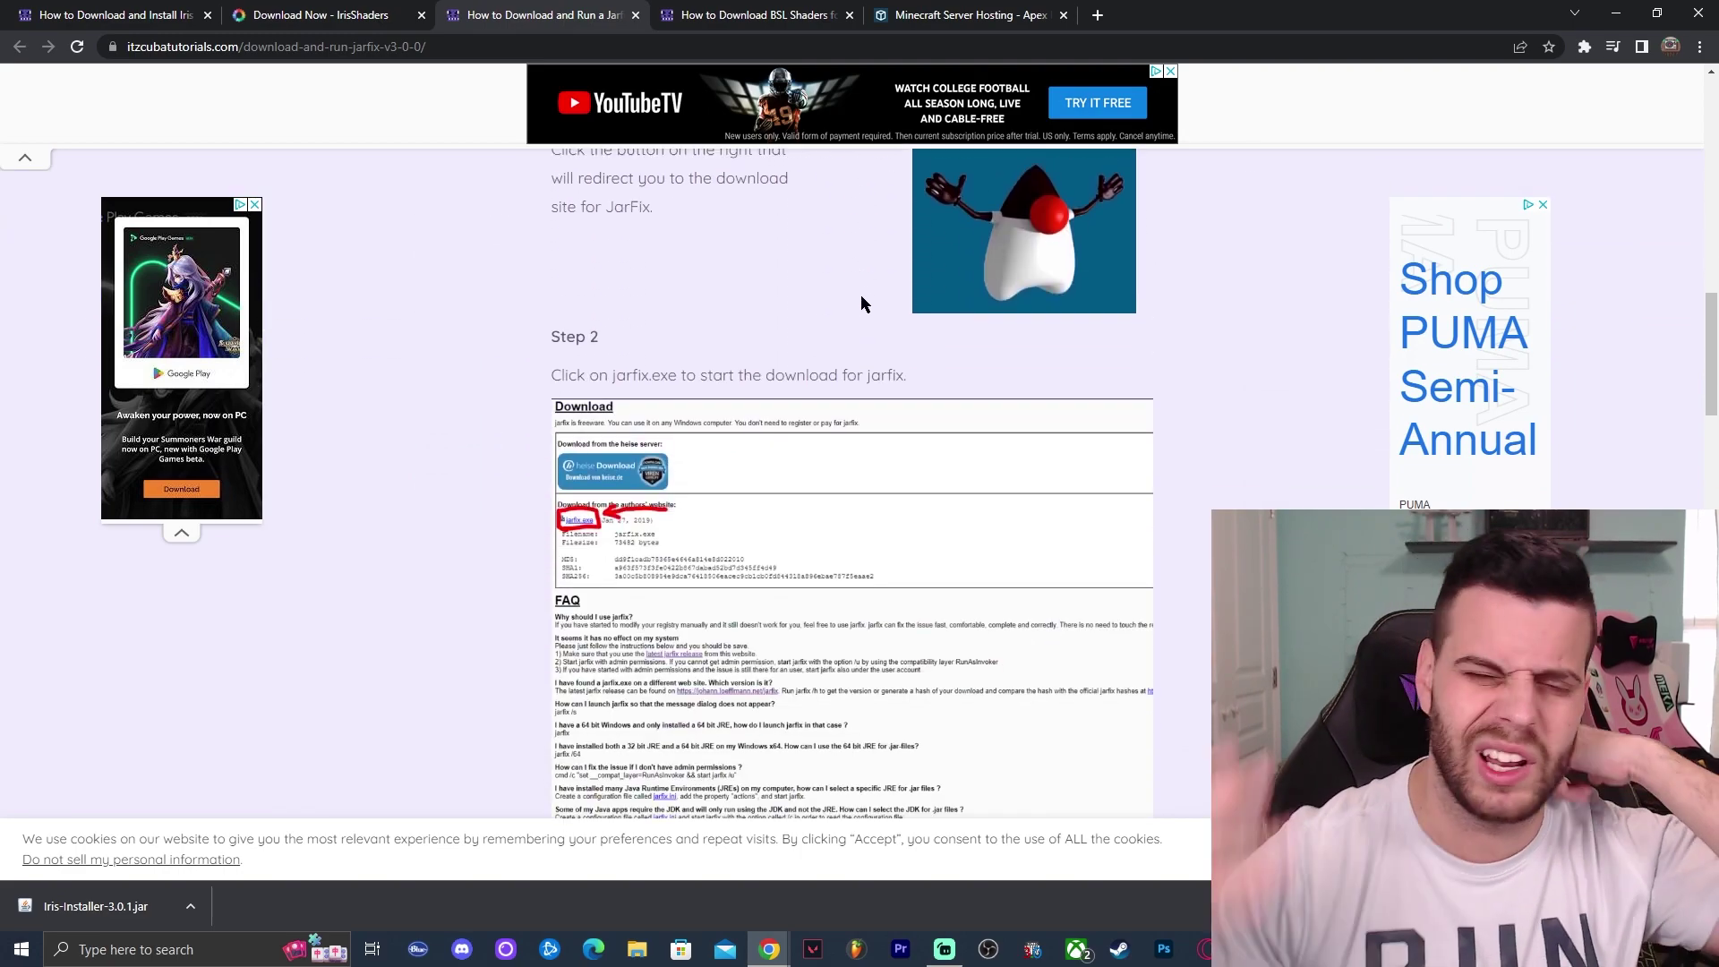
pyautogui.scroll(-6, 707, 273)
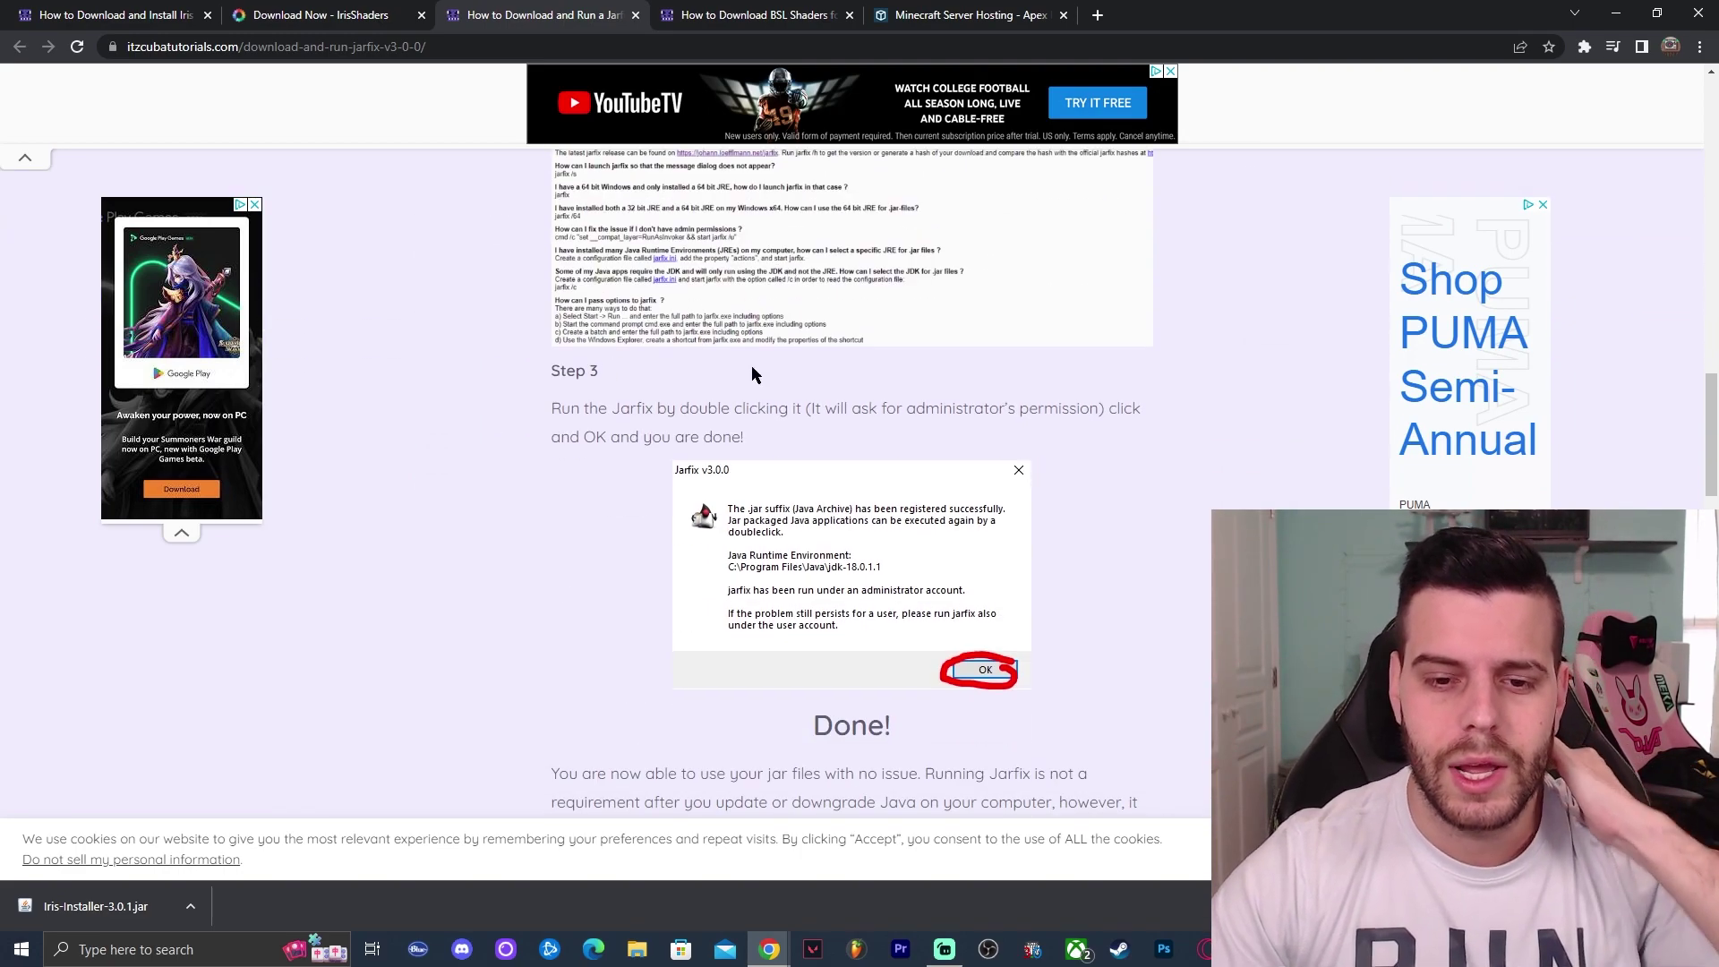
pyautogui.scroll(-5, 752, 372)
pyautogui.scroll(10, 985, 410)
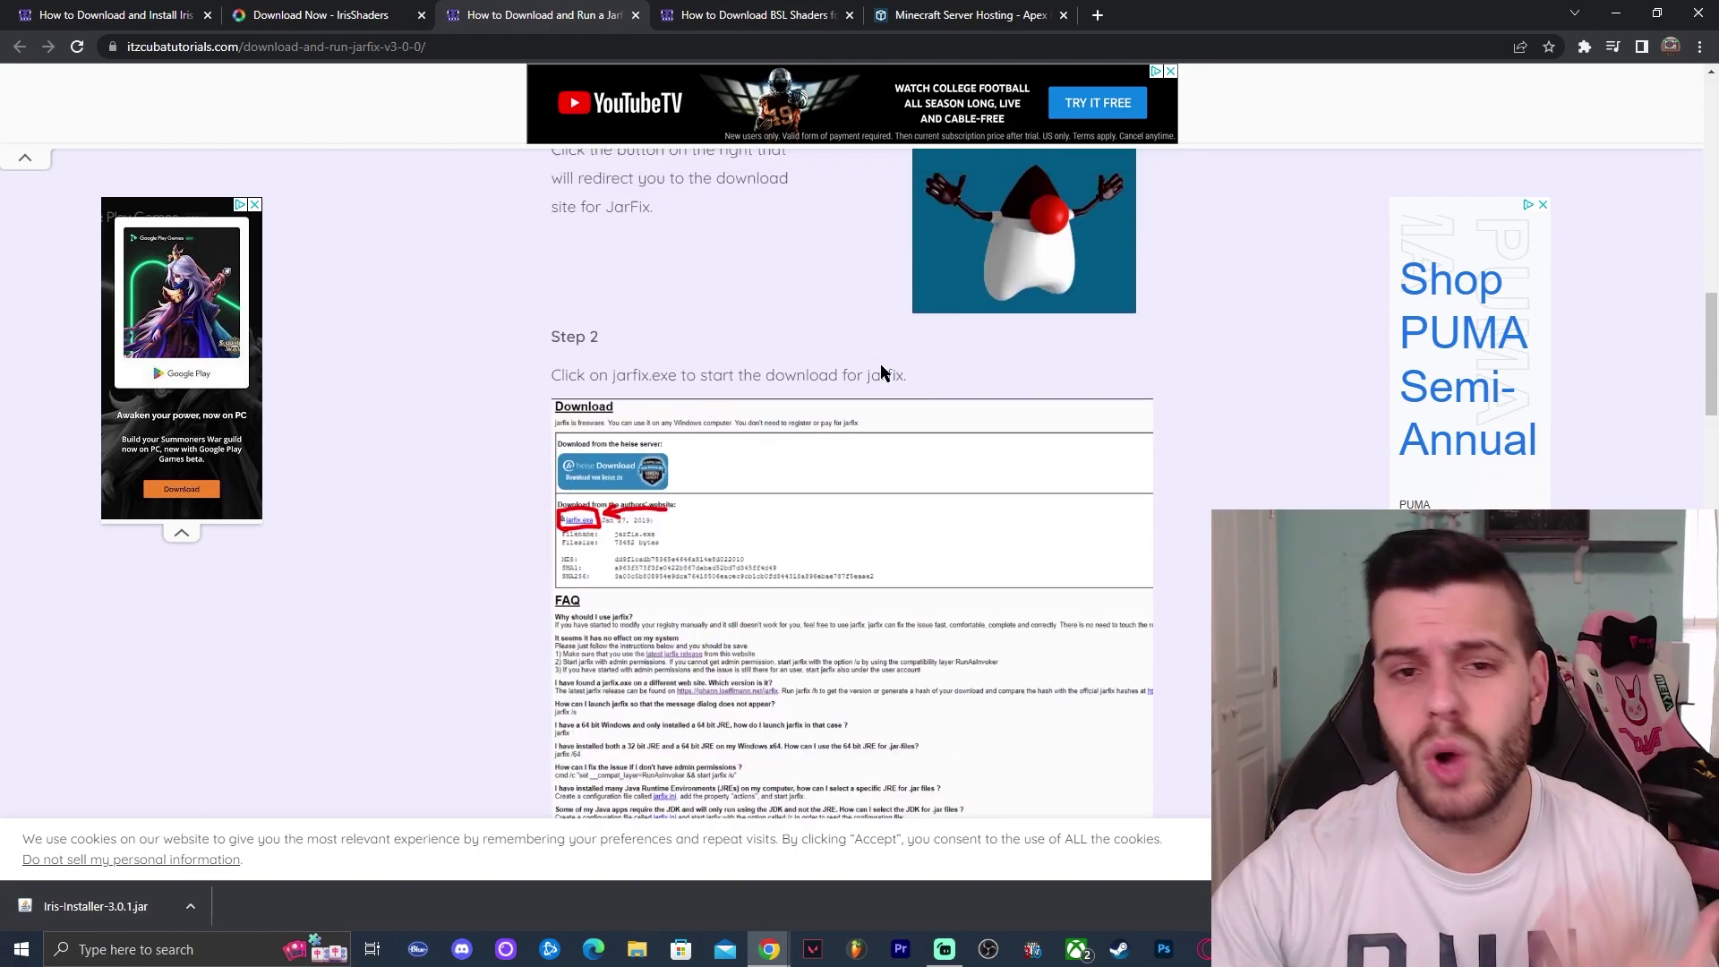
pyautogui.scroll(3, 881, 371)
# - Move Chrome aside, select Iris-Installer-3.0.1.jar on the desktop, and refresh the desktop
pyautogui.moveTo(1200, 12); pyautogui.dragTo(1161, 72)
pyautogui.click(316, 150)
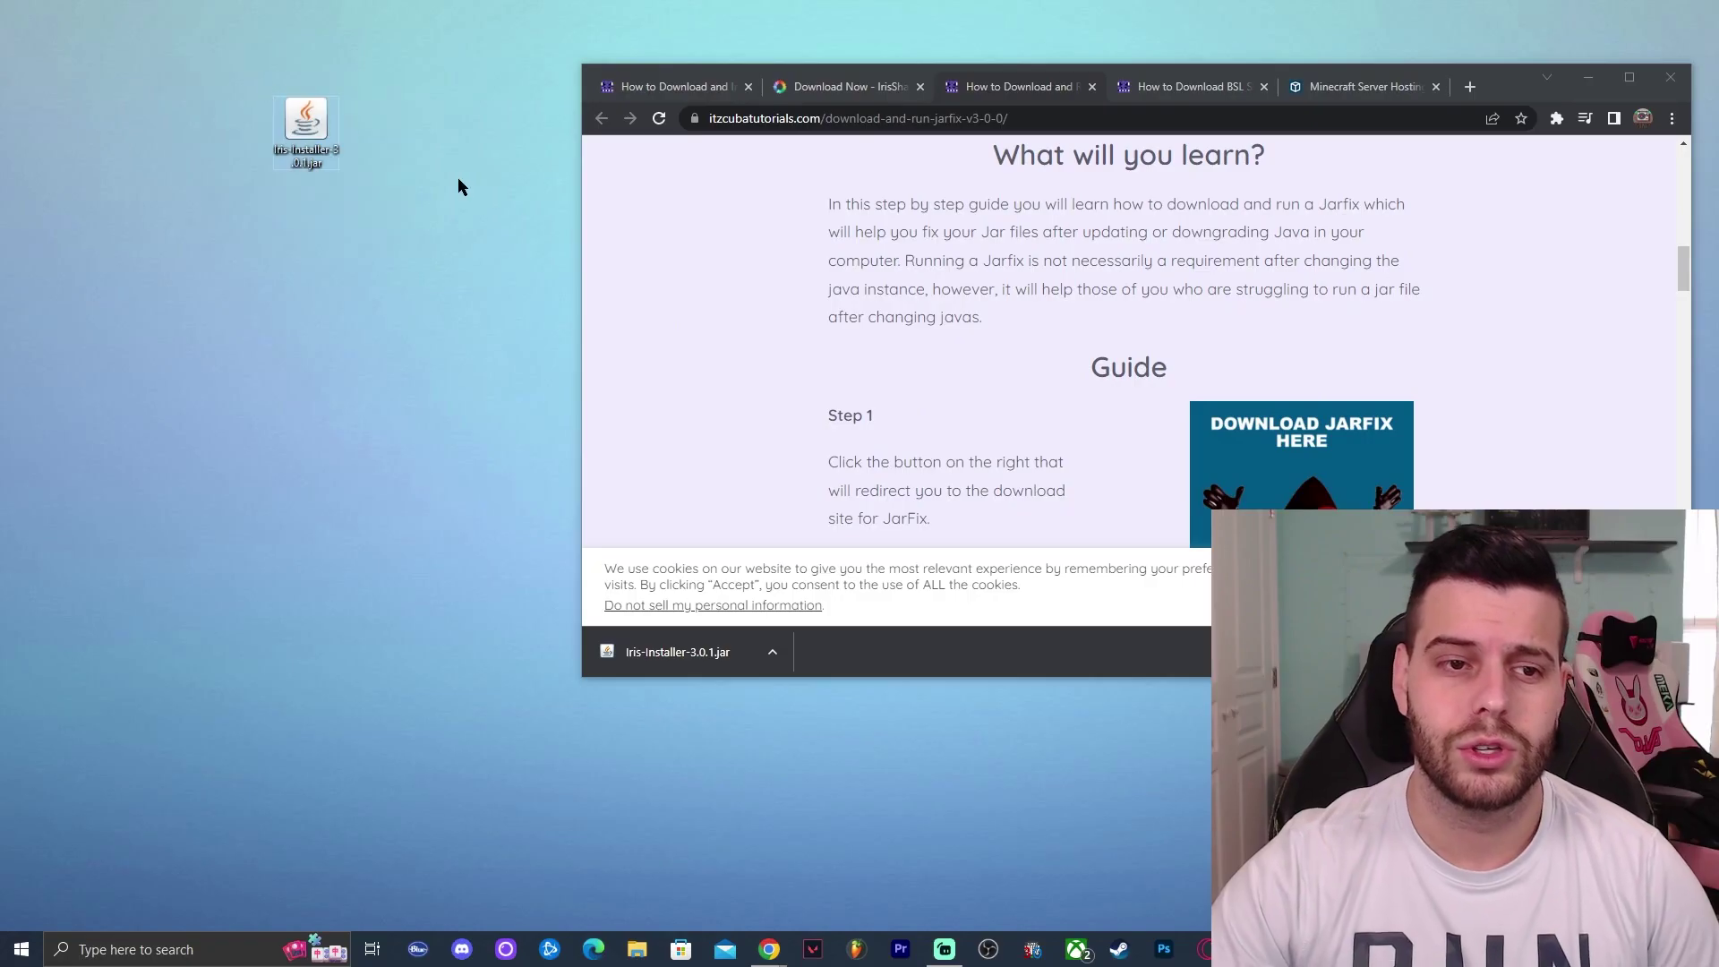
pyautogui.rightClick(459, 178)
pyautogui.click(508, 228)
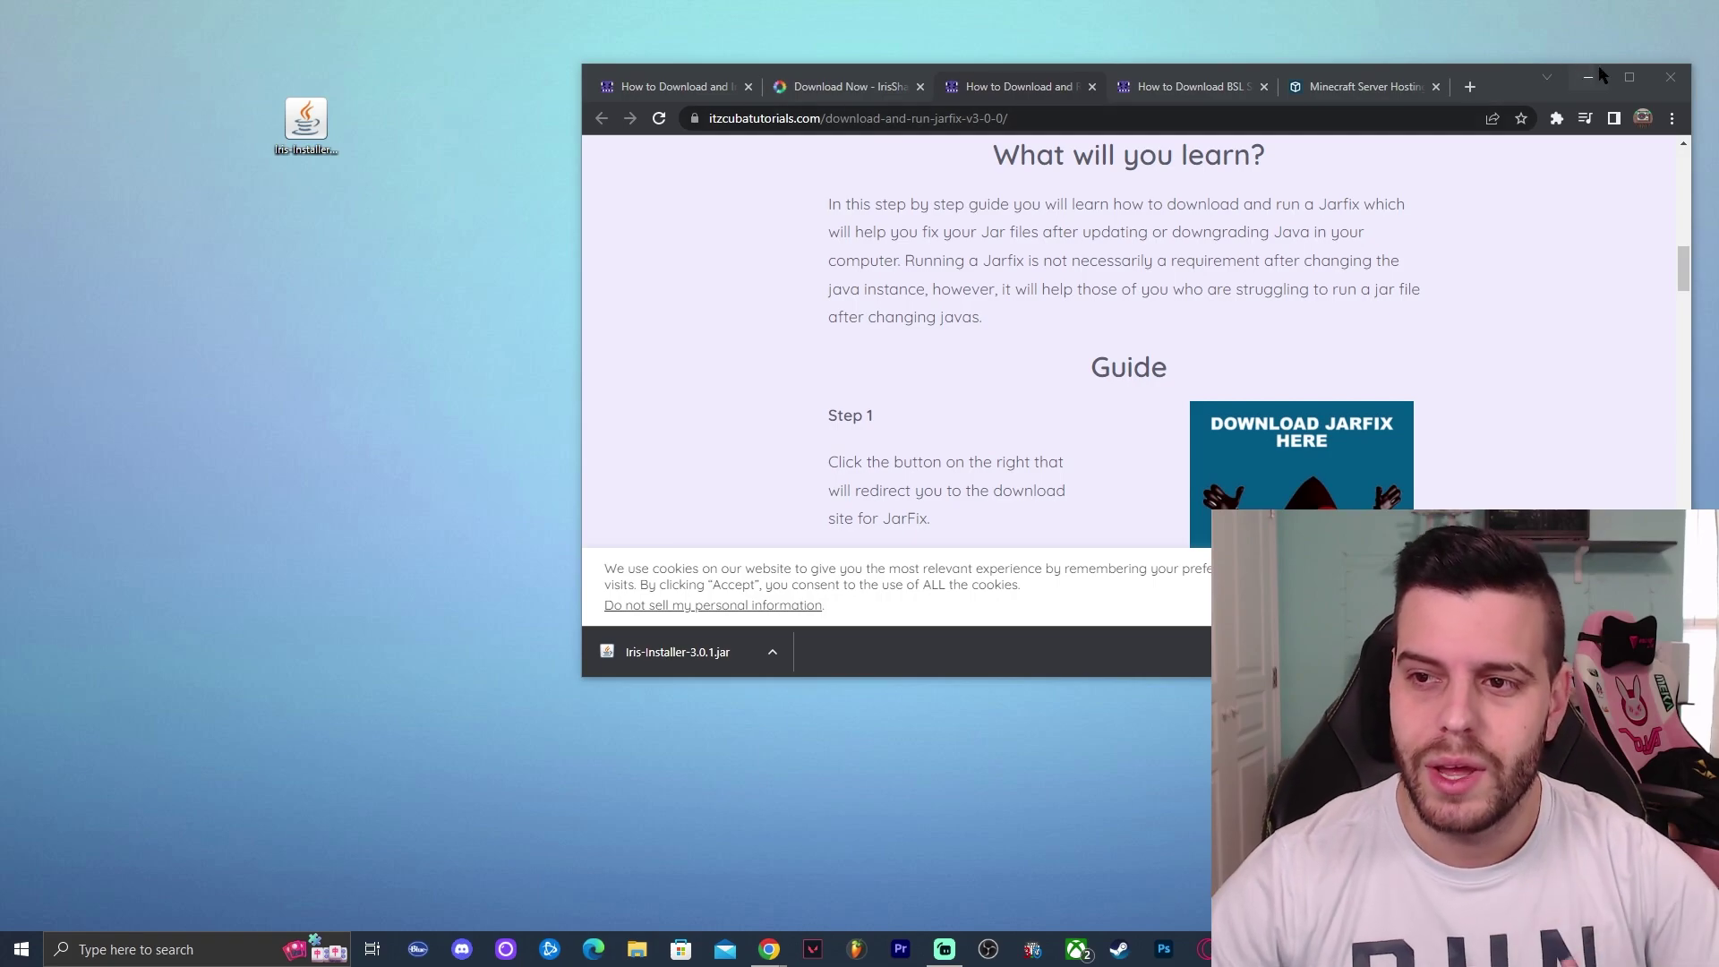
# - Open the BSL shaders article full-screen and follow its Step 1 link to CurseForge's BSL page
pyautogui.click(1629, 77)
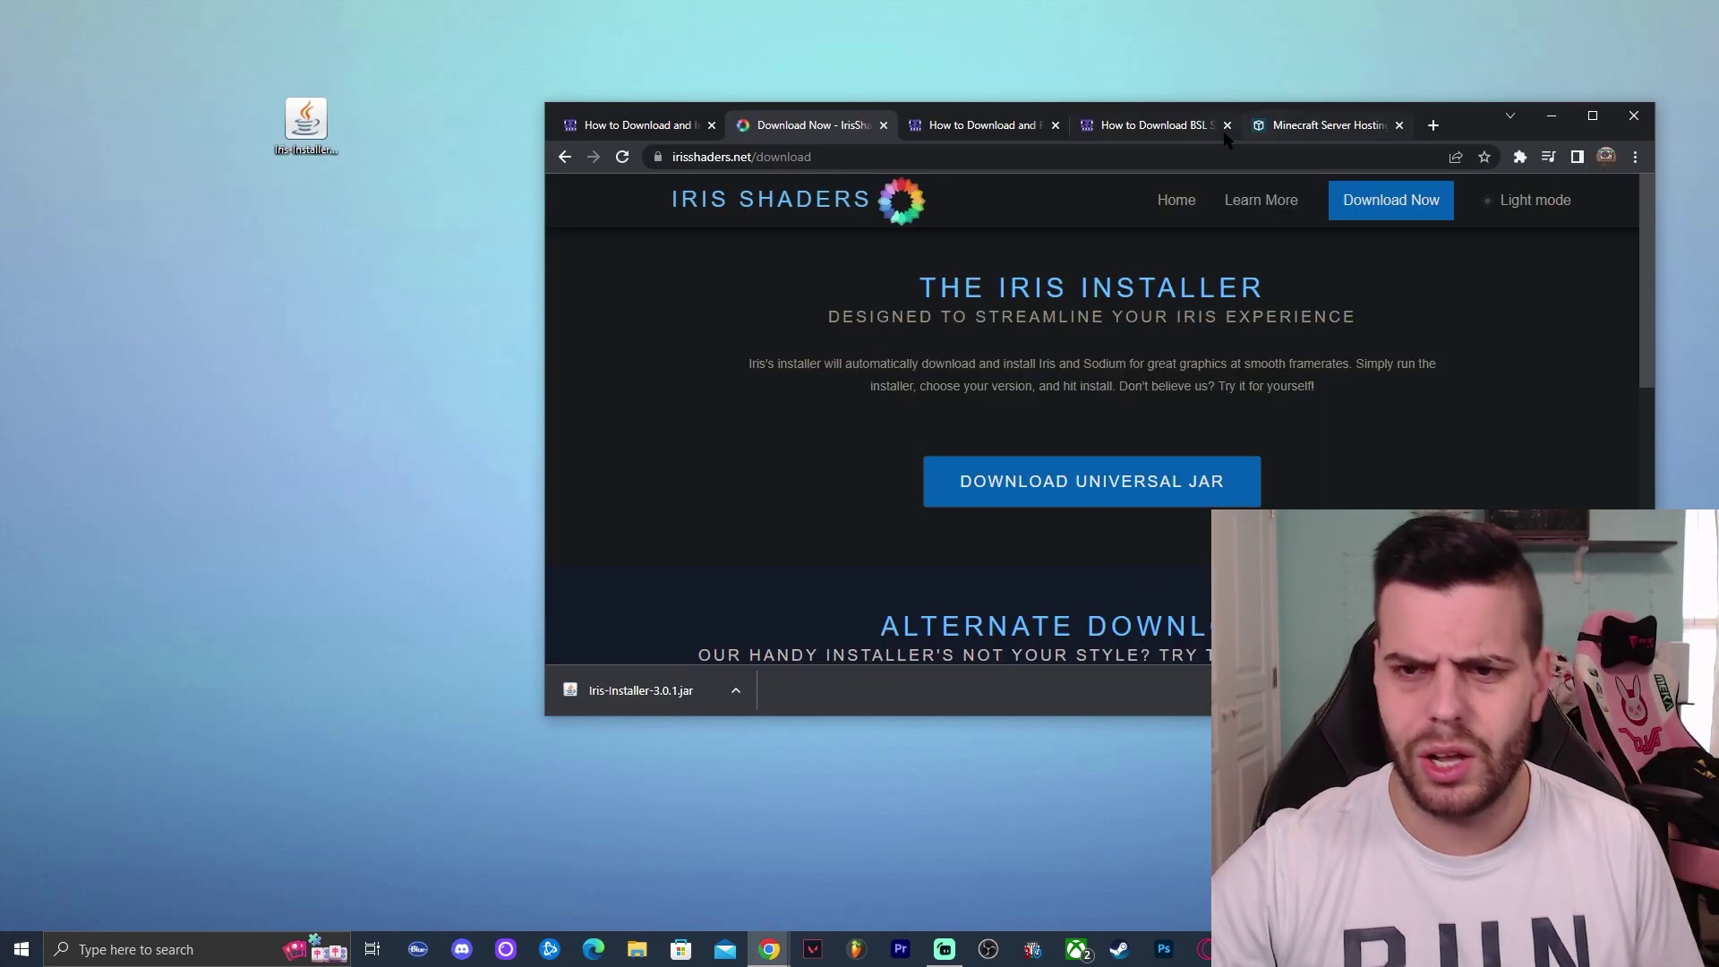
pyautogui.click(1152, 131)
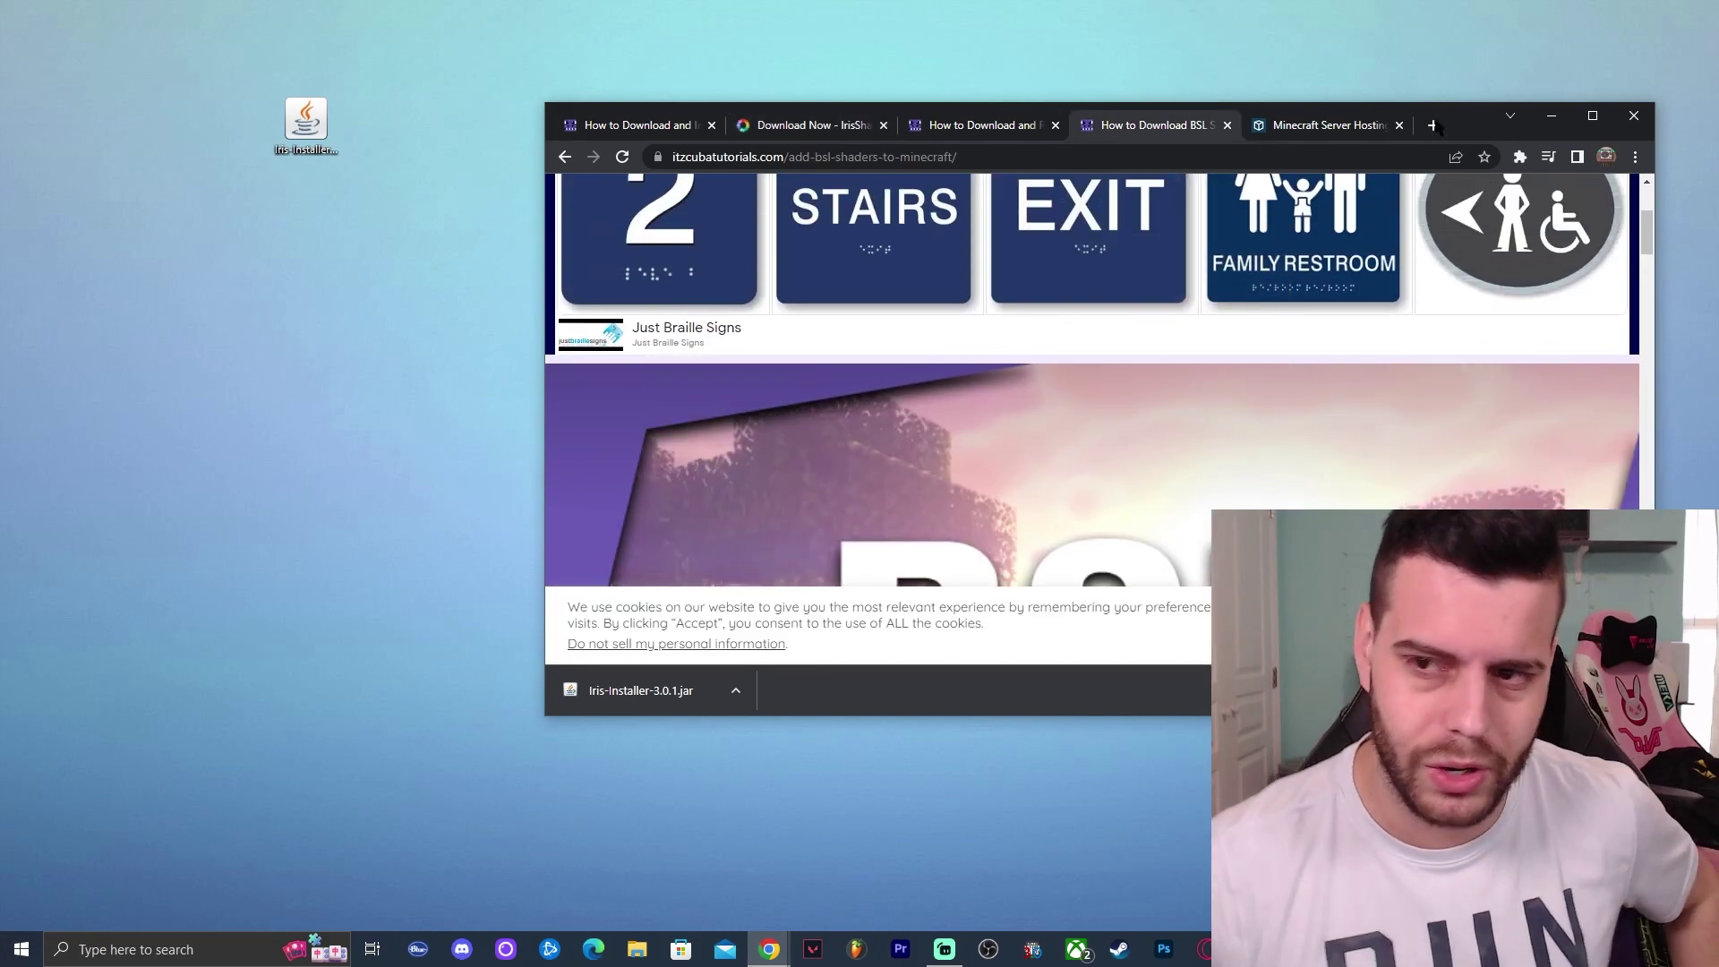
pyautogui.click(1593, 115)
pyautogui.scroll(-6, 1101, 474)
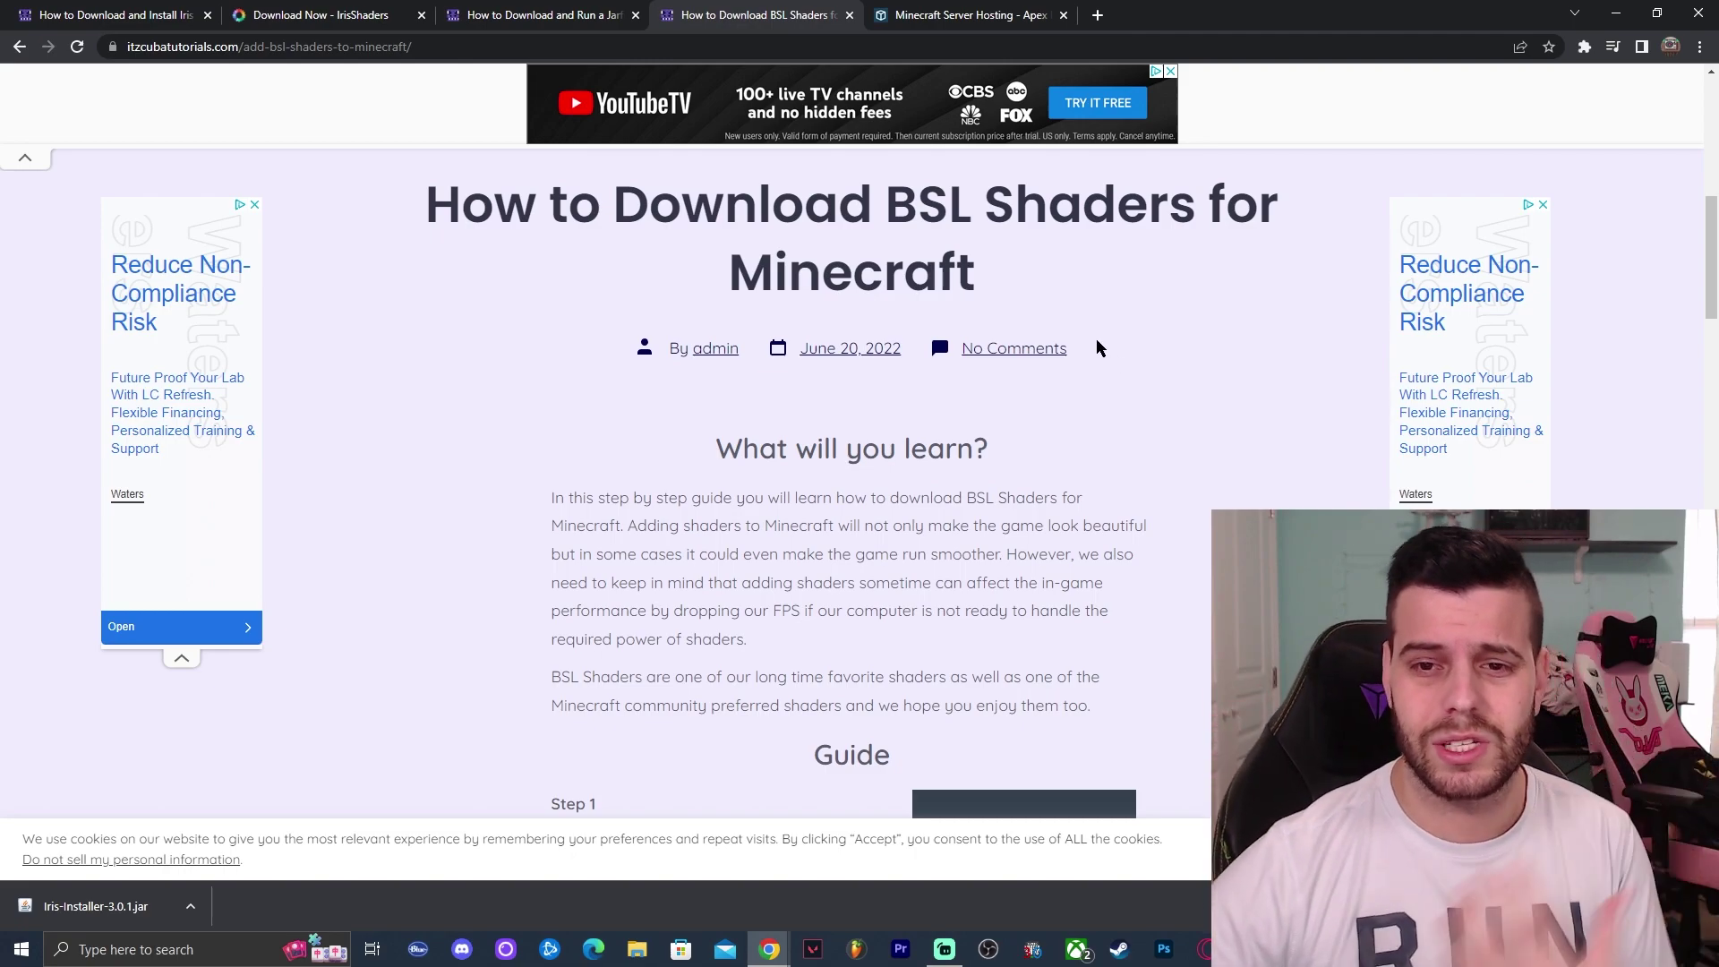
pyautogui.moveTo(888, 202); pyautogui.dragTo(972, 190)
pyautogui.scroll(-5, 1081, 250)
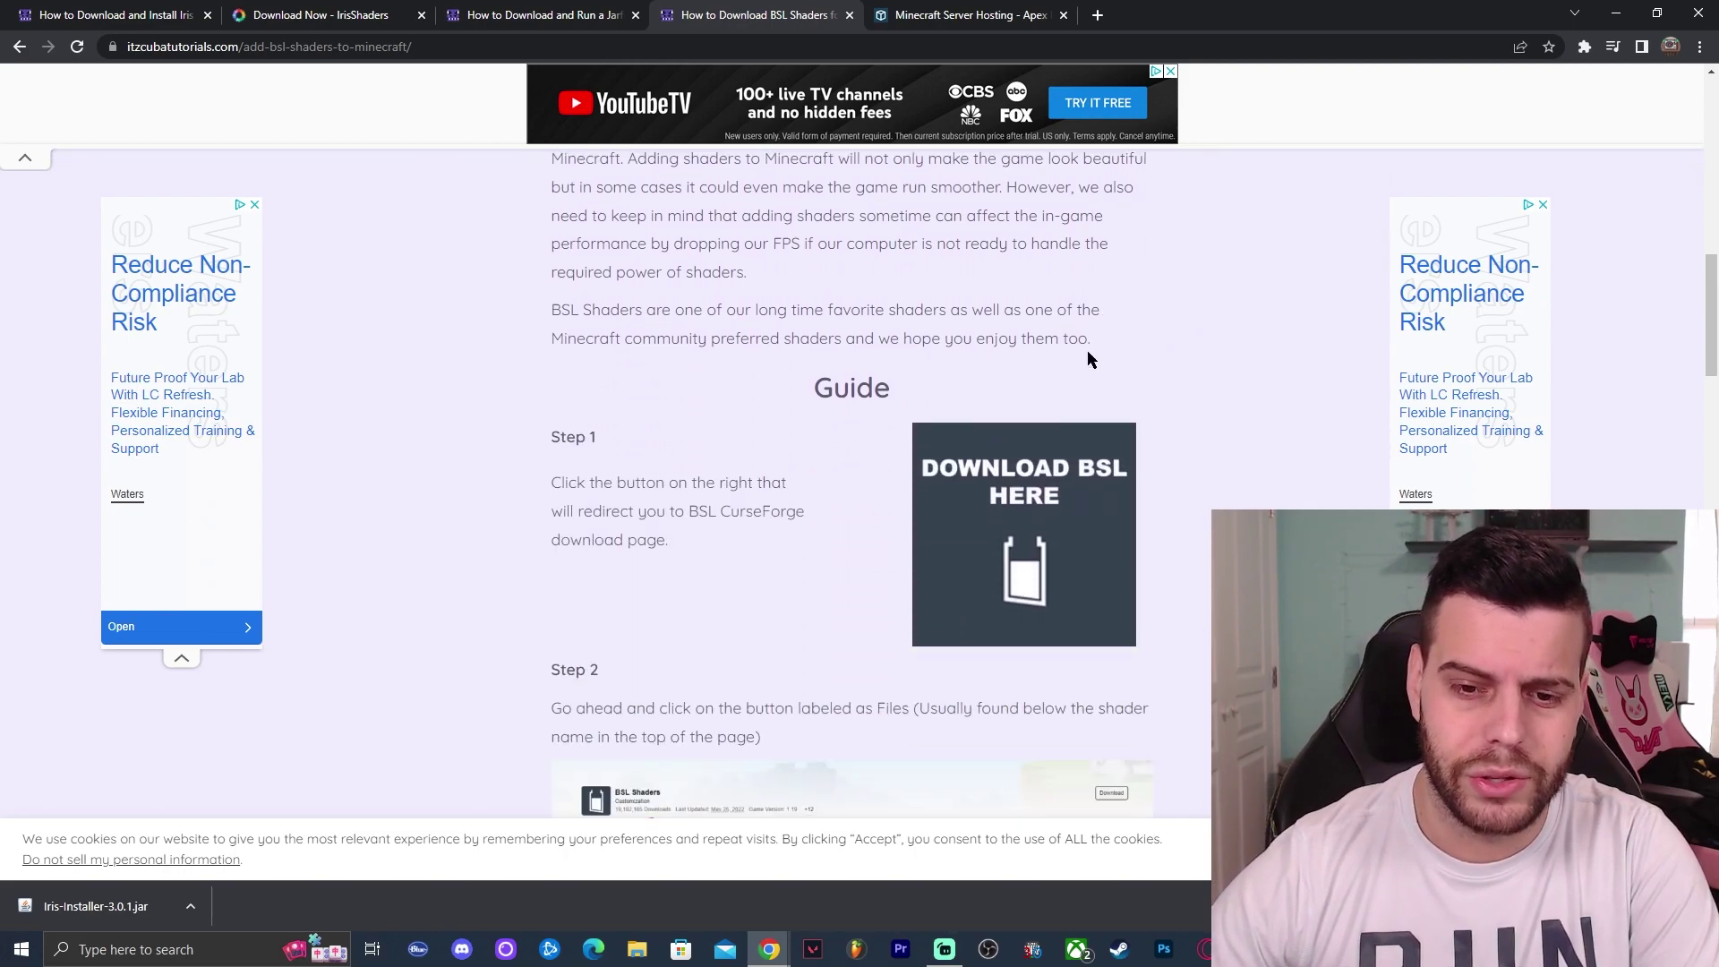
pyautogui.scroll(-2, 804, 333)
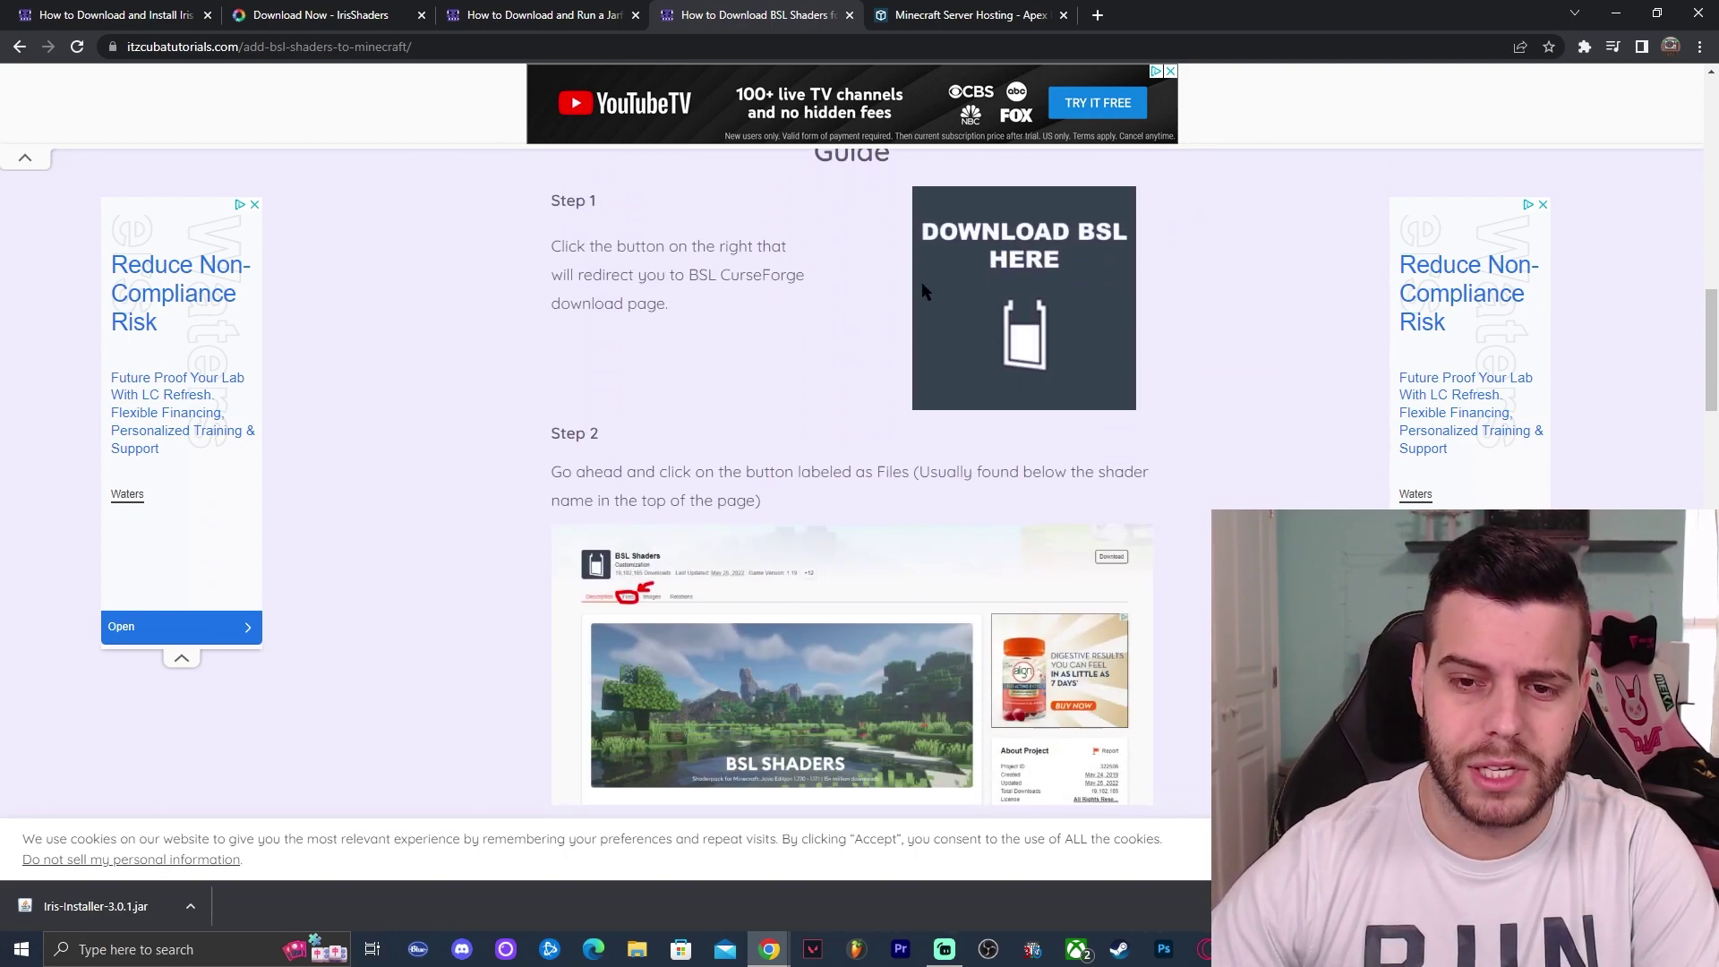
pyautogui.click(1040, 246)
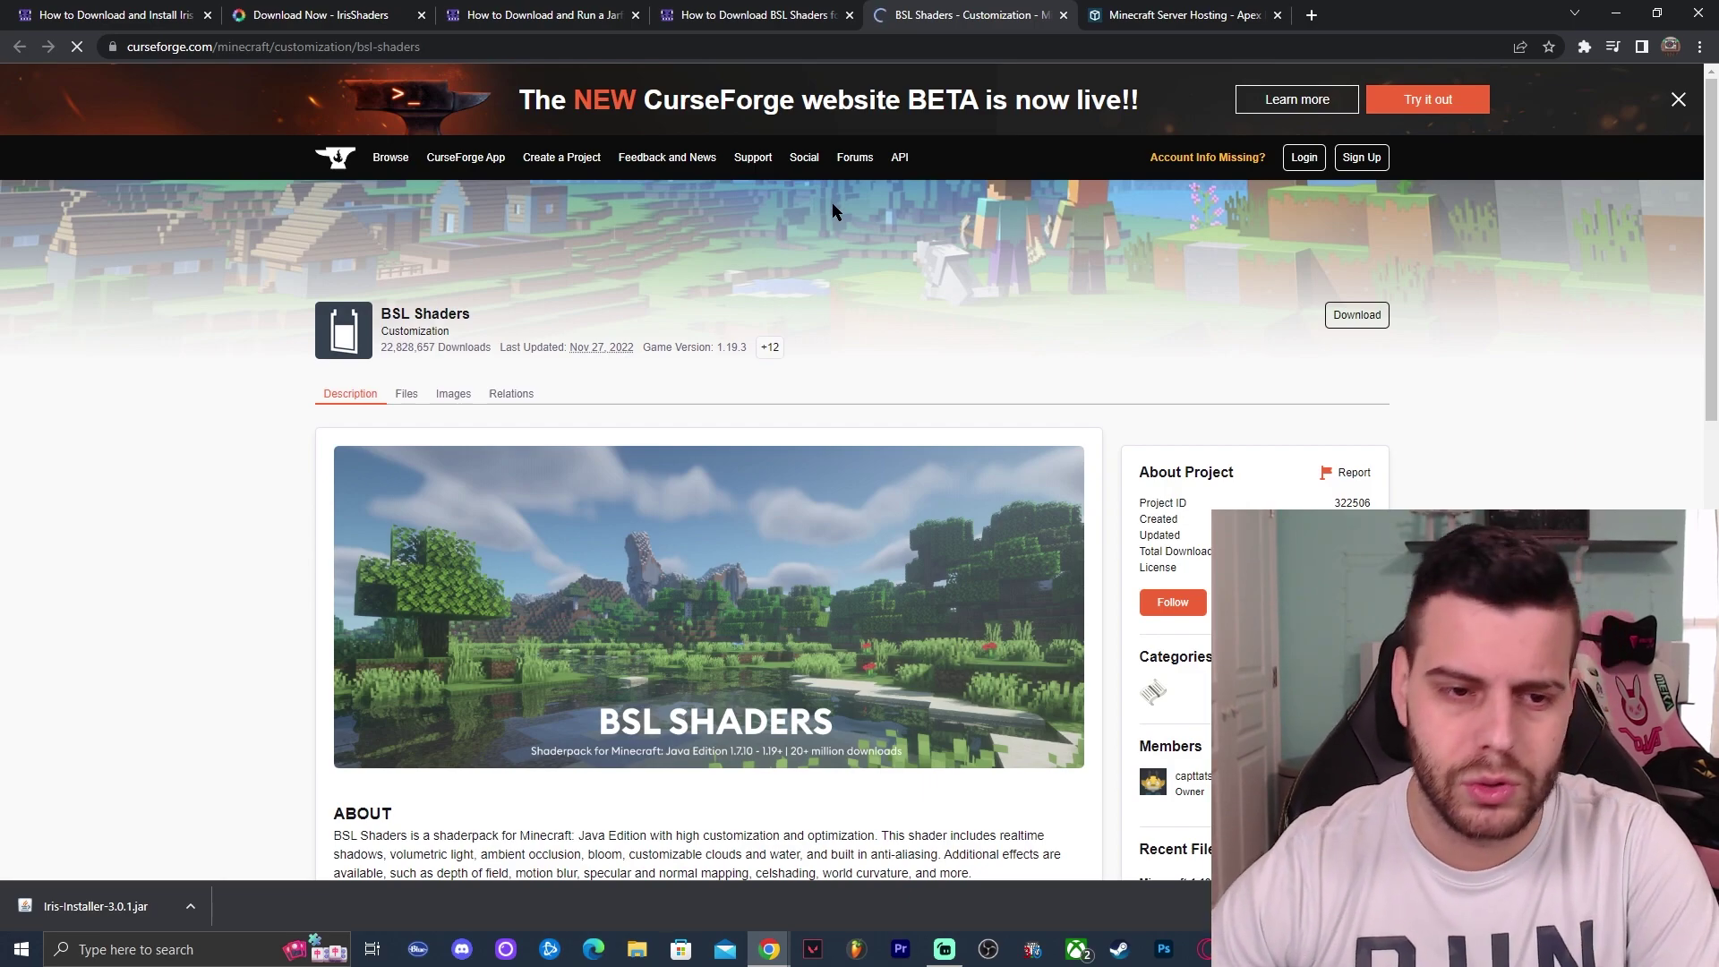
# - Download the BSL v8.2.01 release from the Files list and save BSL_v8.2.01.zip
pyautogui.scroll(-2, 805, 201)
pyautogui.click(415, 218)
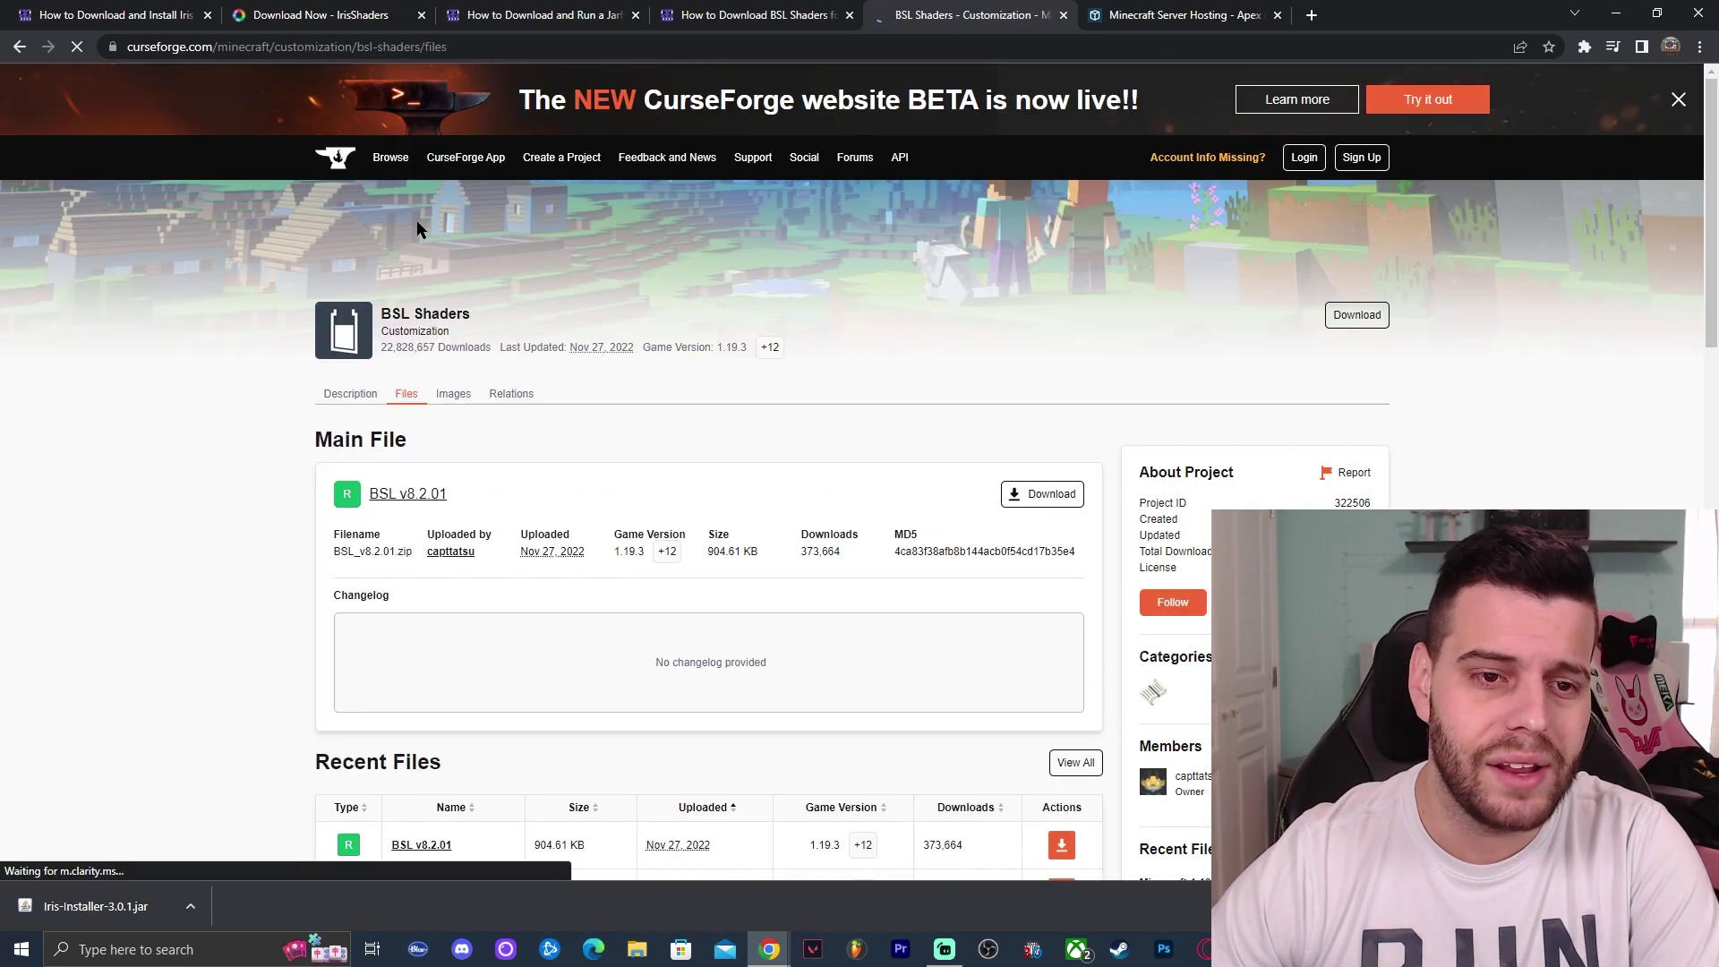
pyautogui.scroll(-3, 528, 261)
pyautogui.scroll(-2, 335, 240)
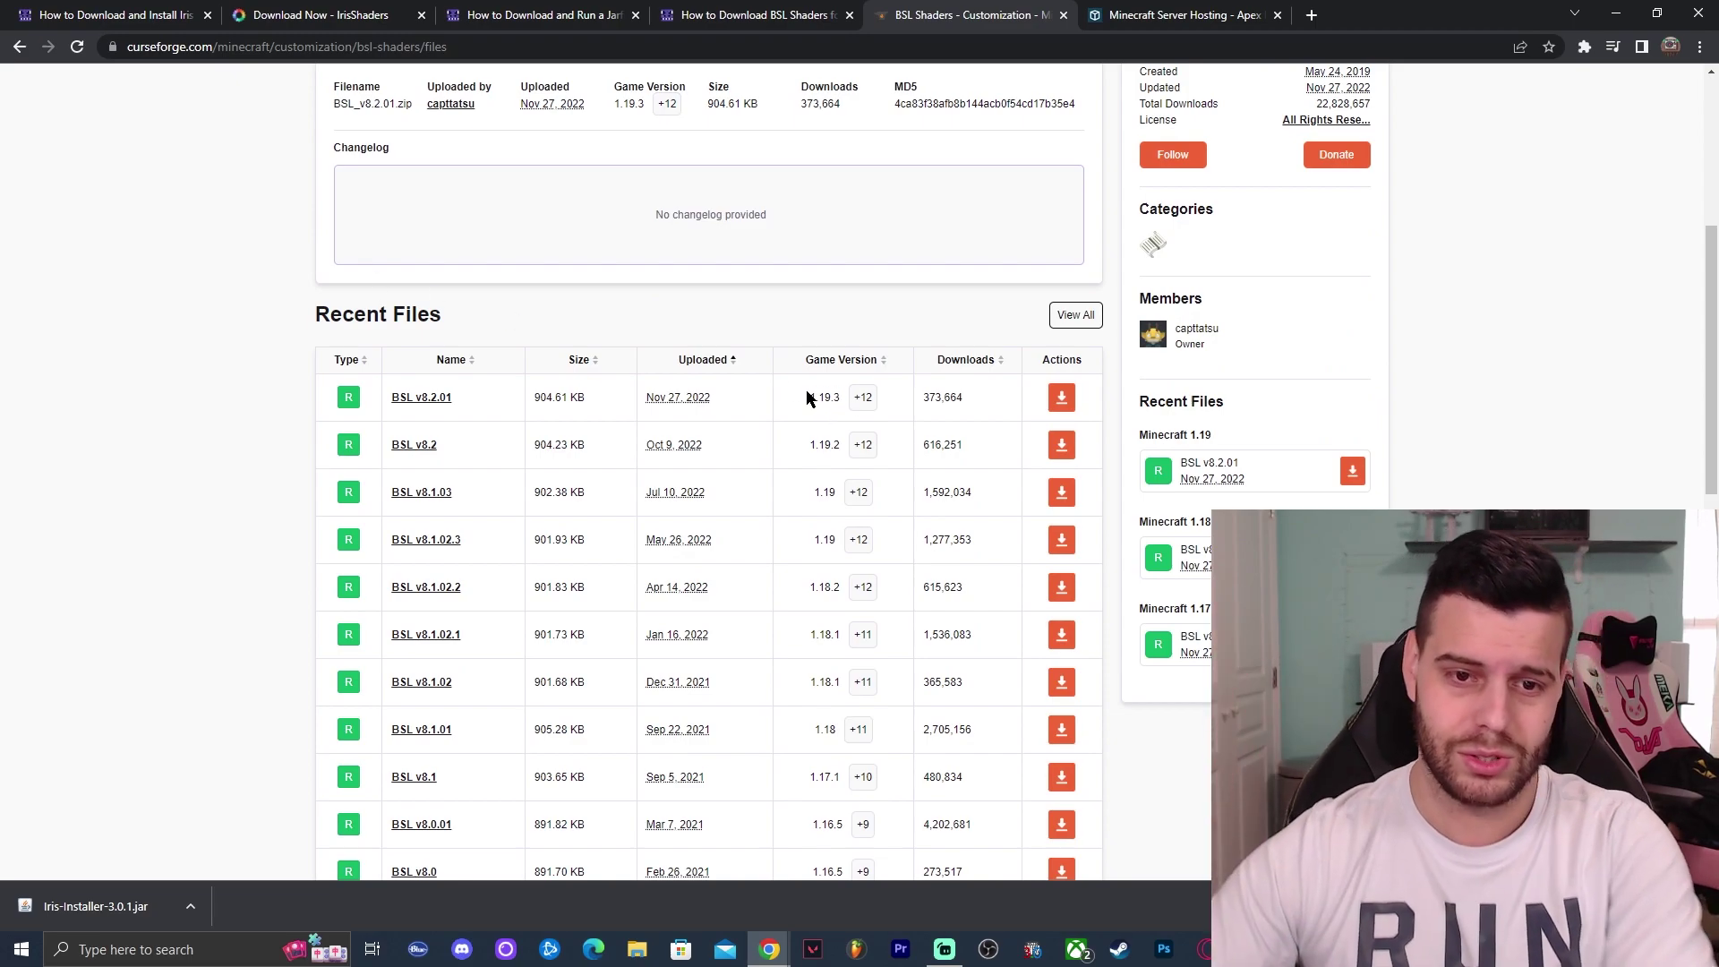
pyautogui.click(1061, 397)
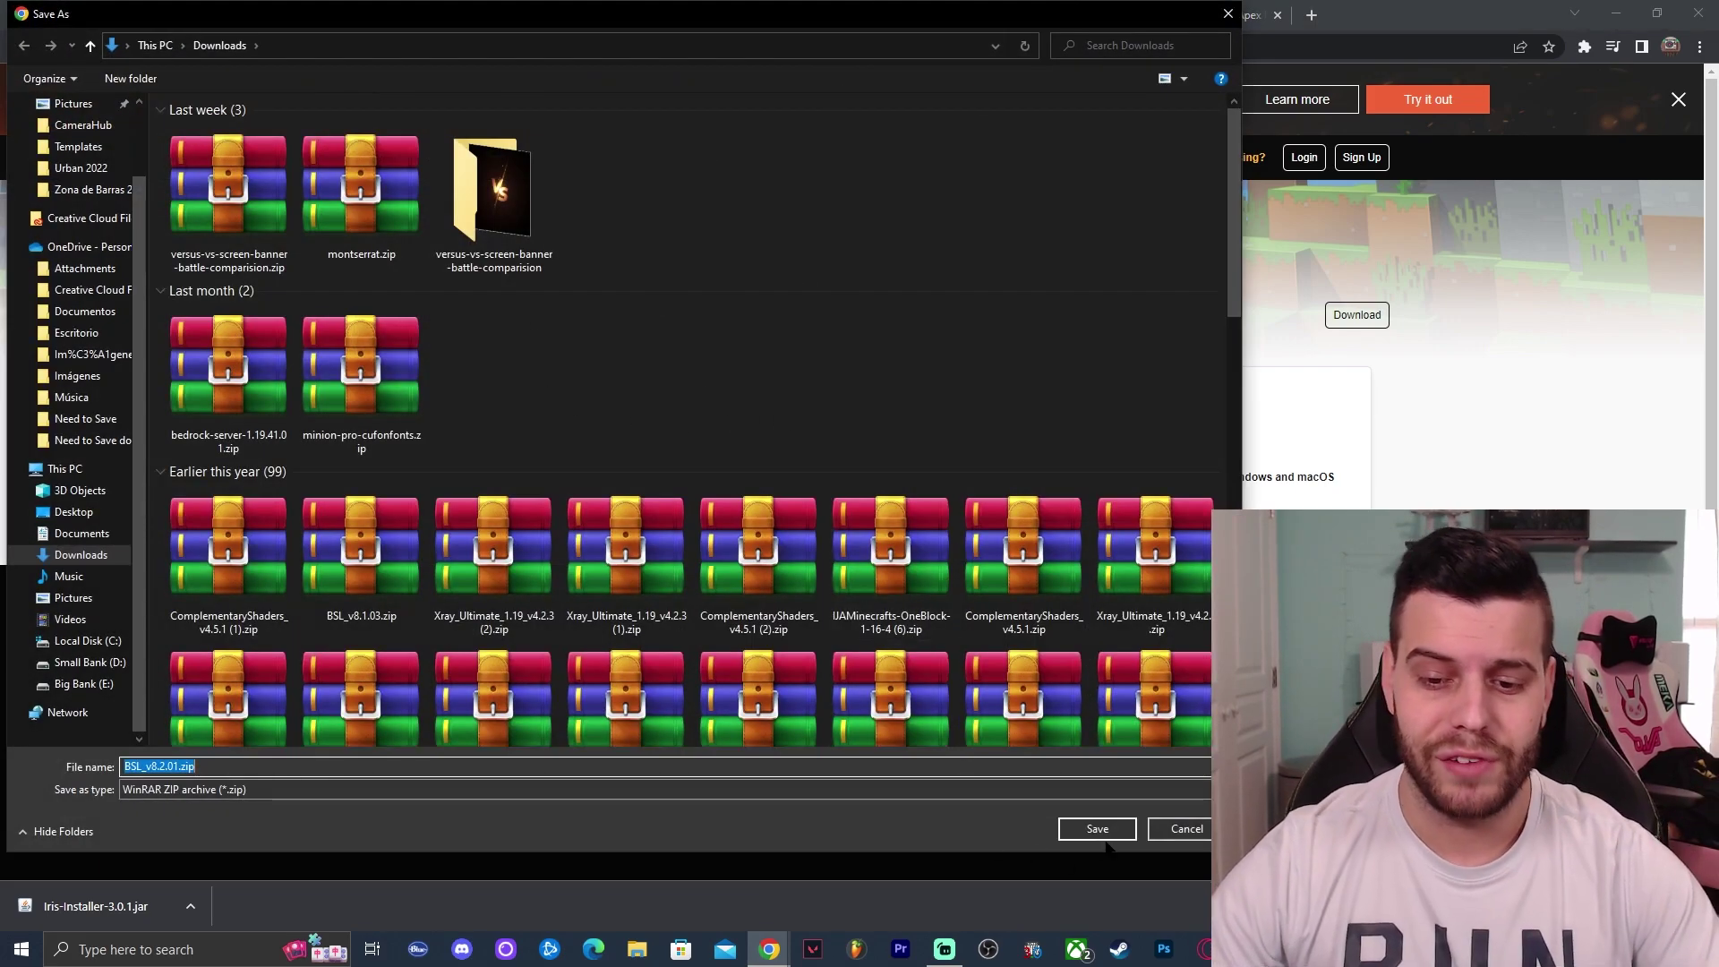
pyautogui.click(1101, 831)
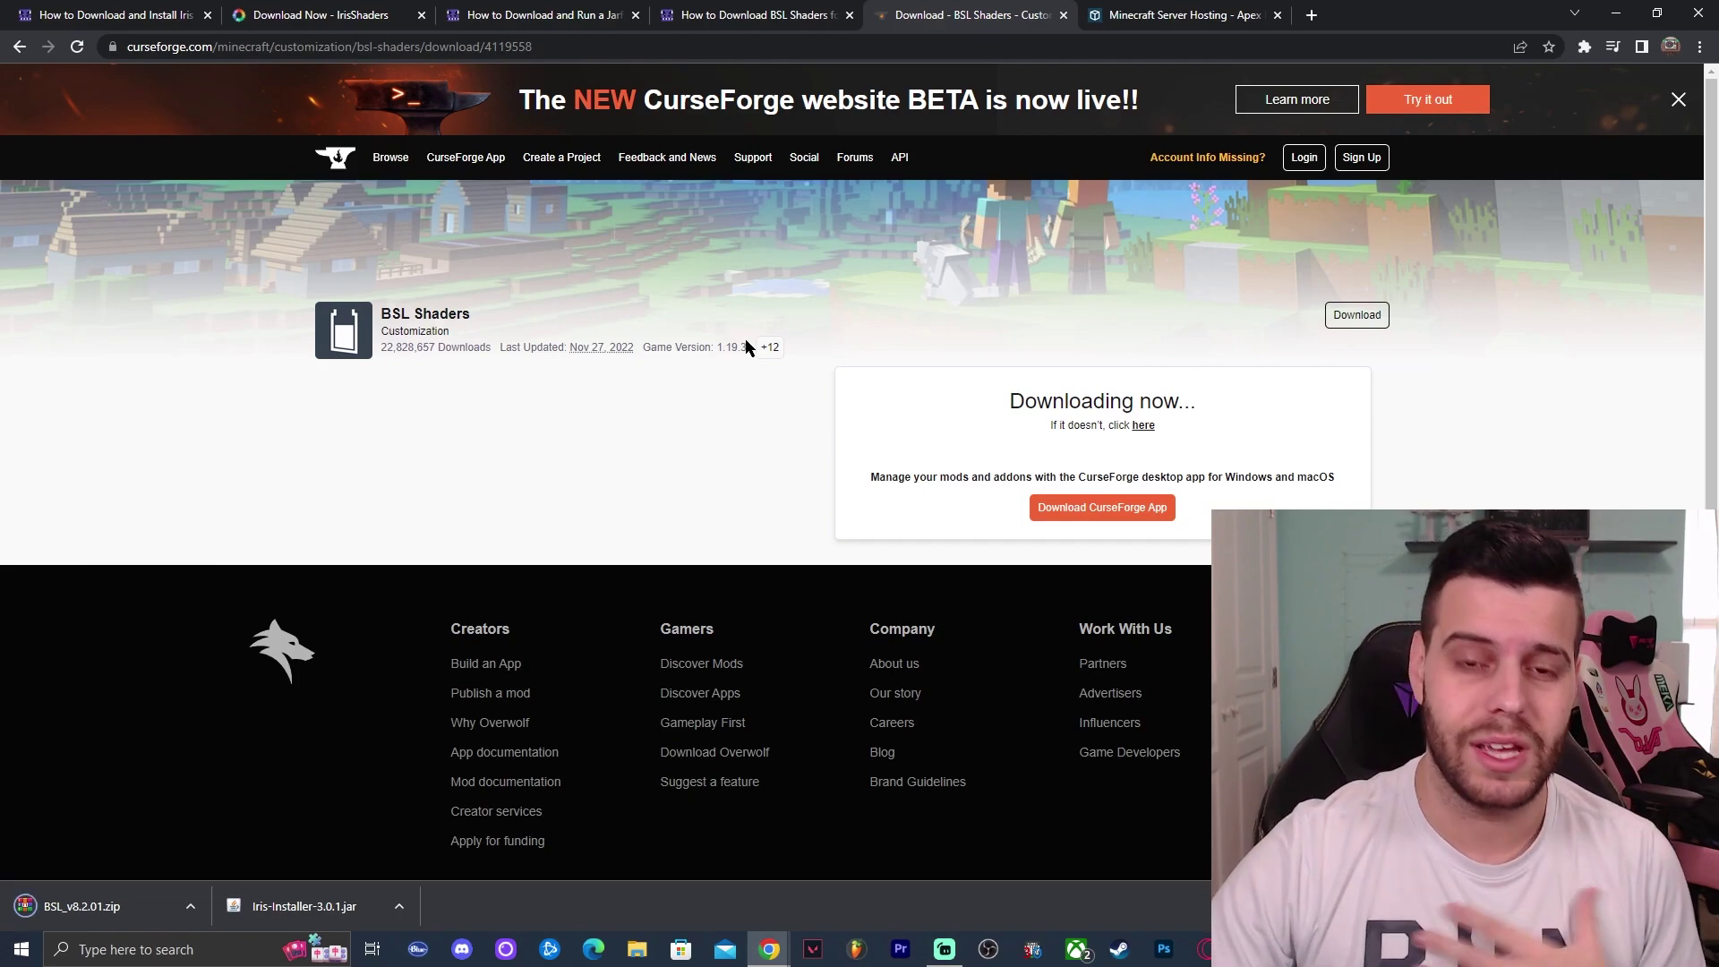
# - Restore down Chrome and select the BSL zip on the desktop
pyautogui.doubleClick(1481, 8)
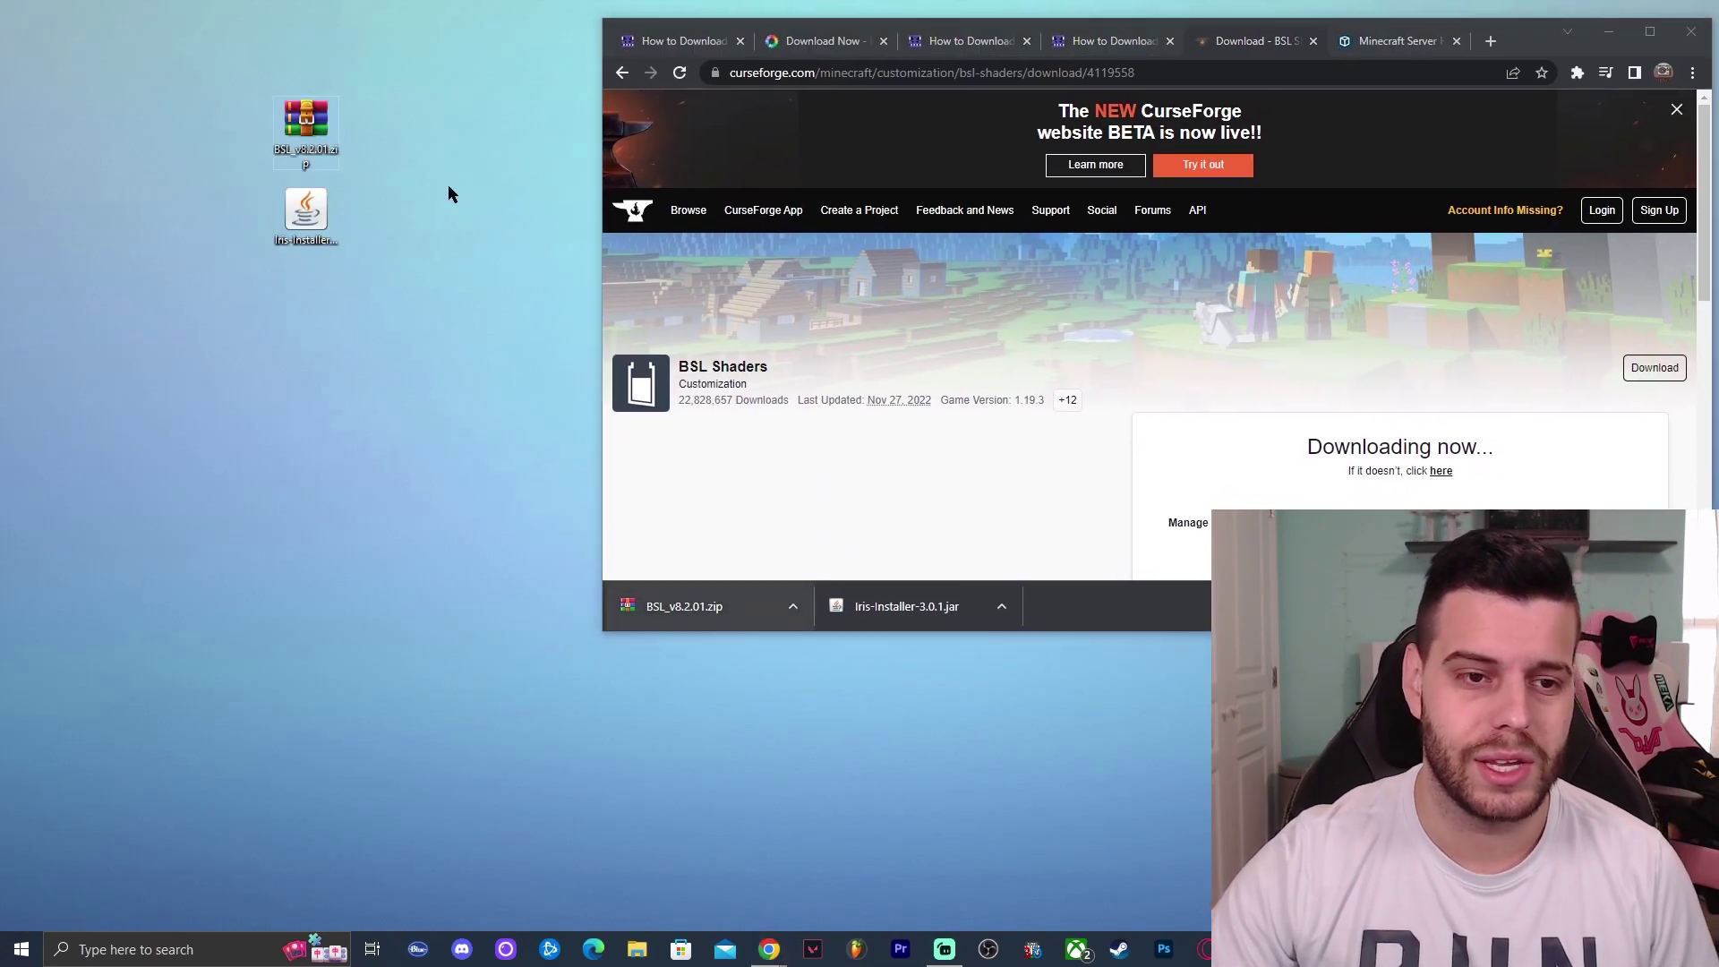
pyautogui.rightClick(495, 184)
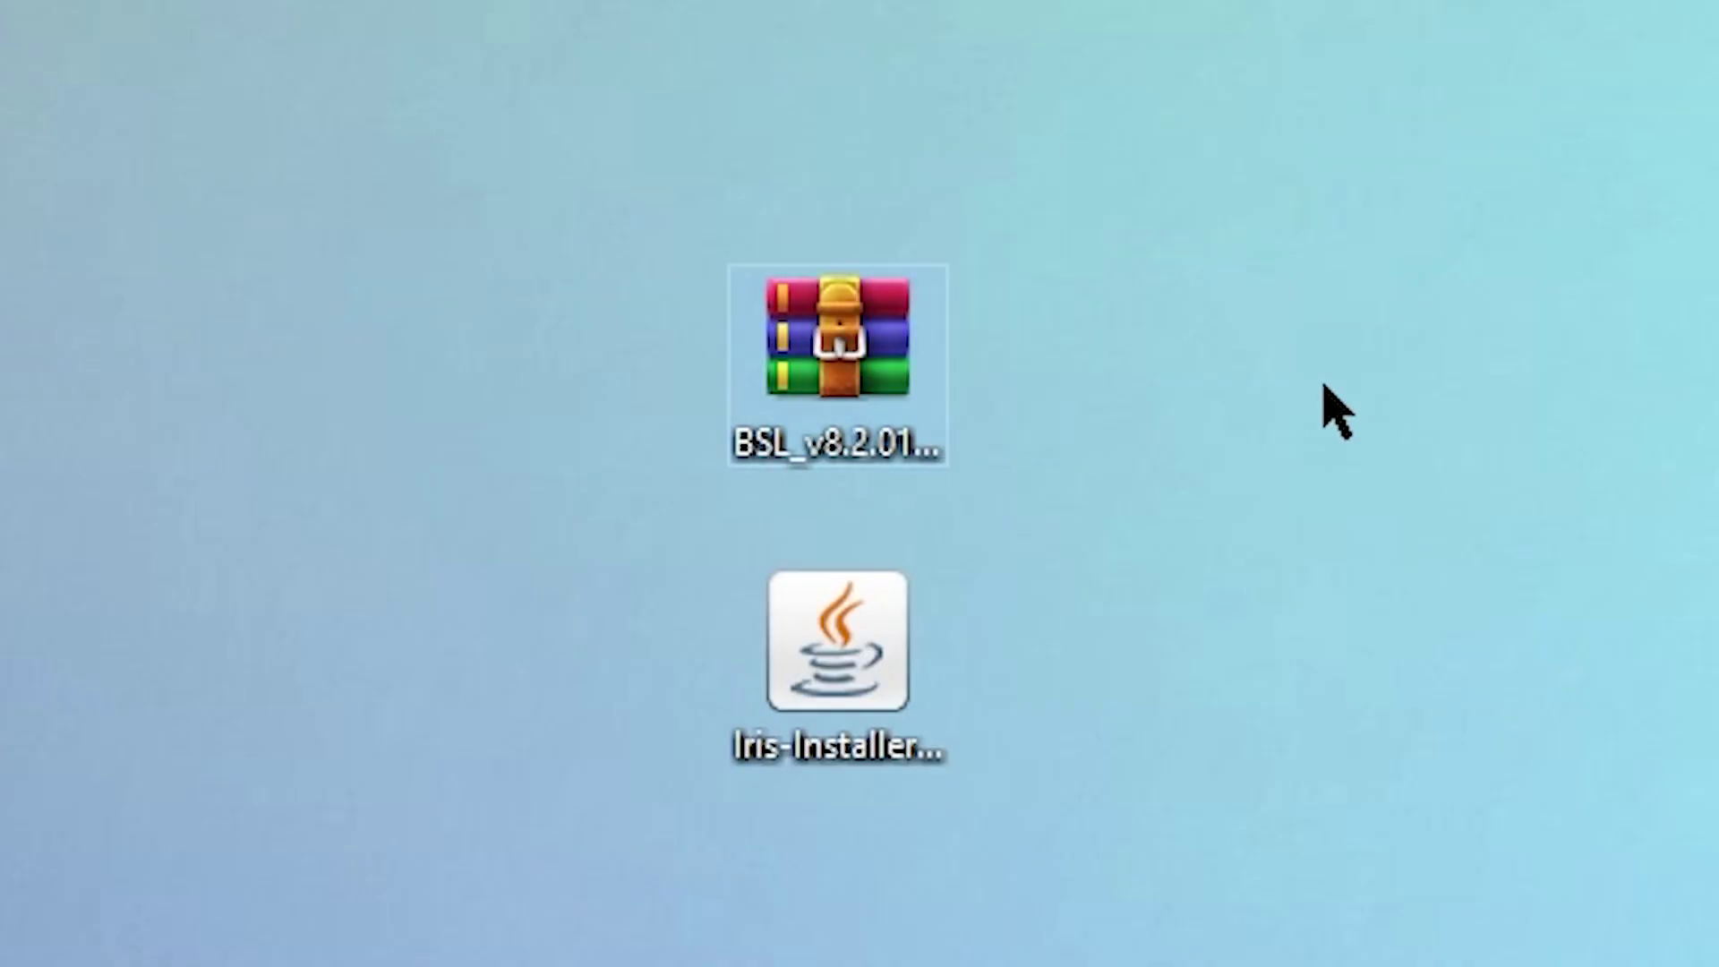
pyautogui.click(828, 332)
# - Switch to the Apex Minecraft Server Hosting tab and maximize Chrome to full screen
pyautogui.click(861, 763)
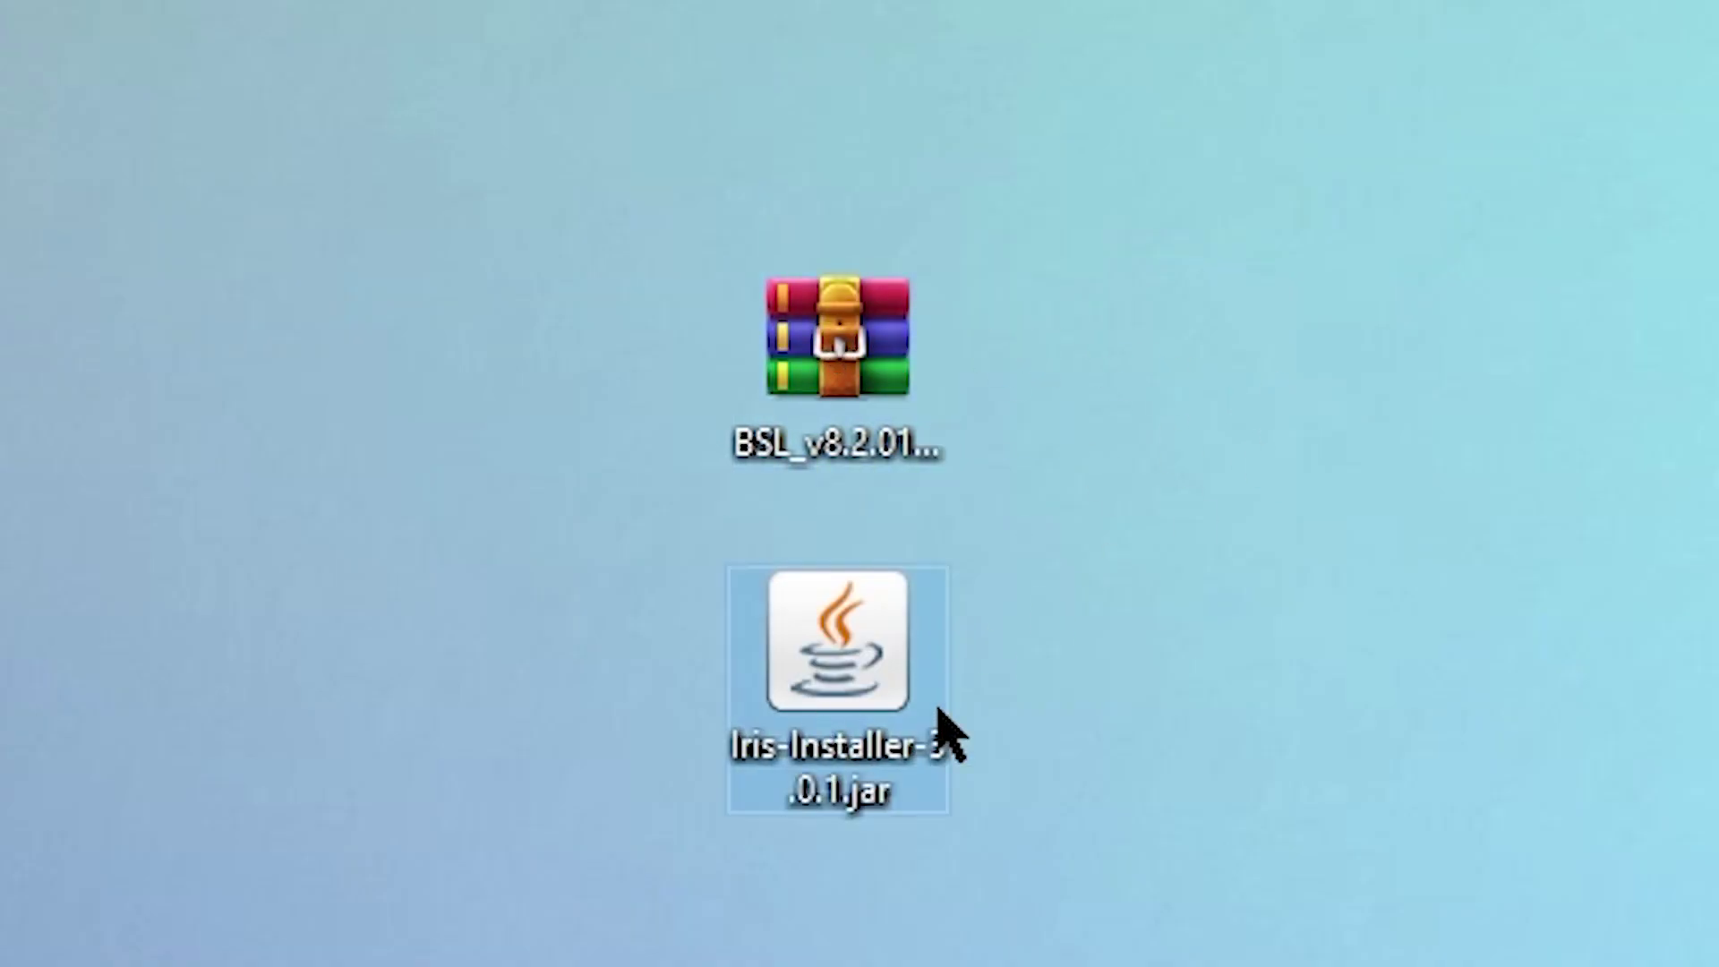
pyautogui.rightClick(1355, 548)
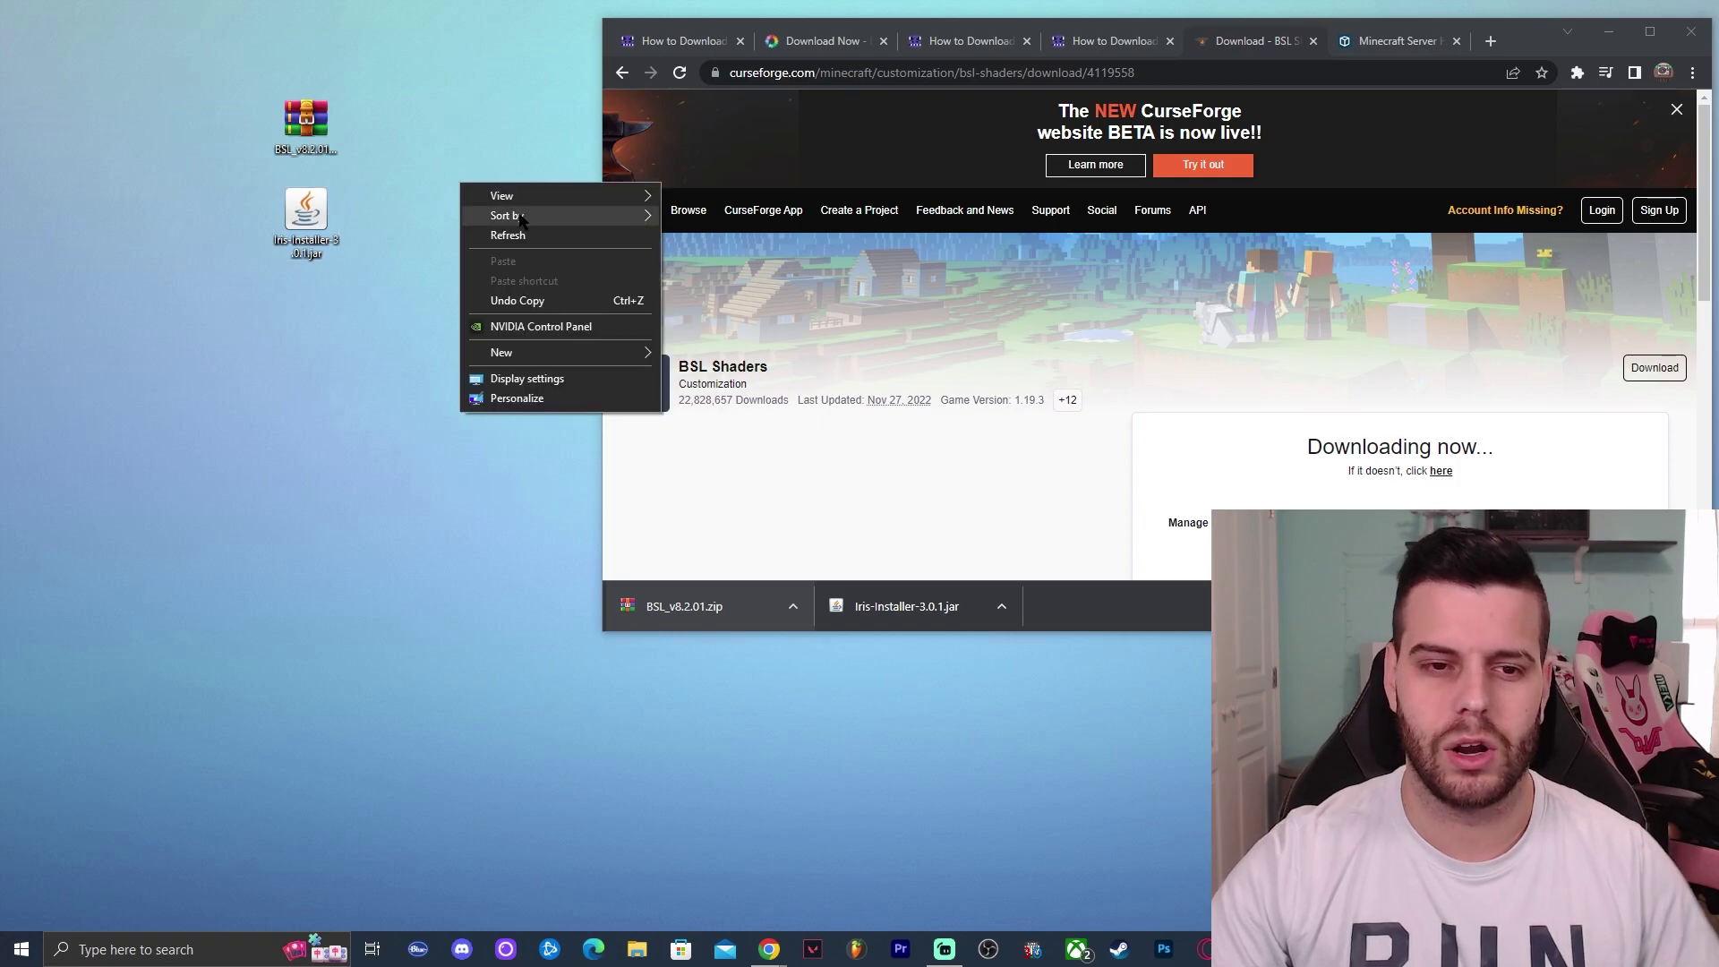
pyautogui.click(1645, 36)
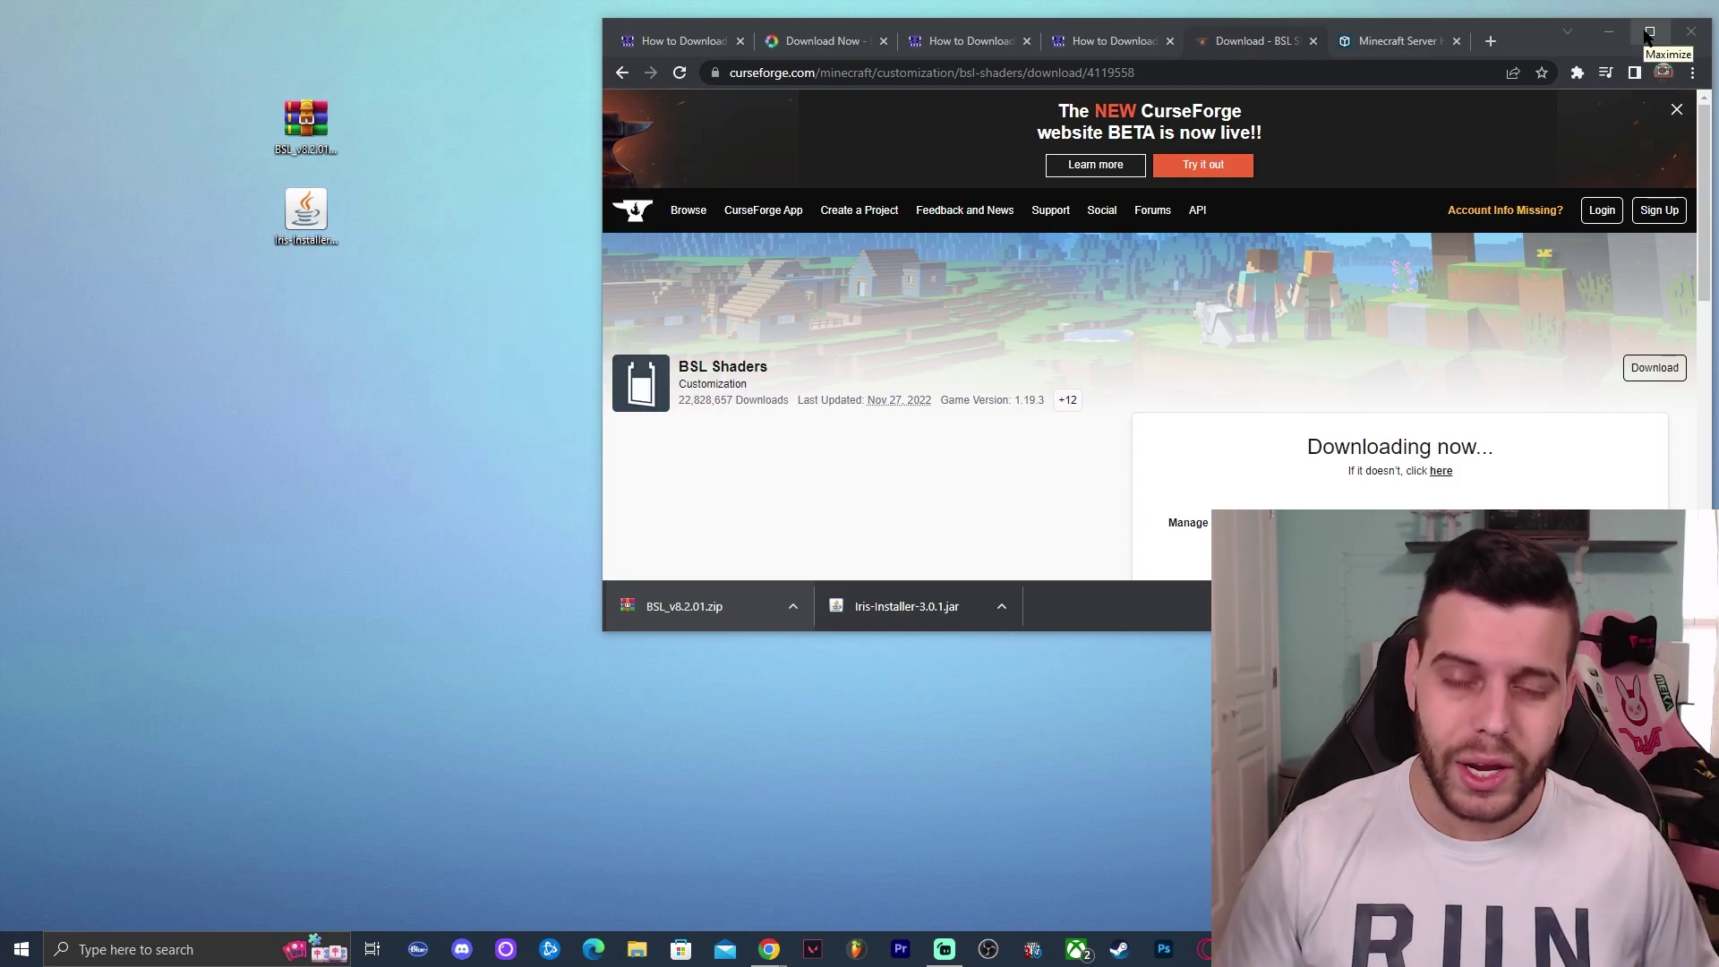
pyautogui.click(1403, 46)
pyautogui.click(1650, 31)
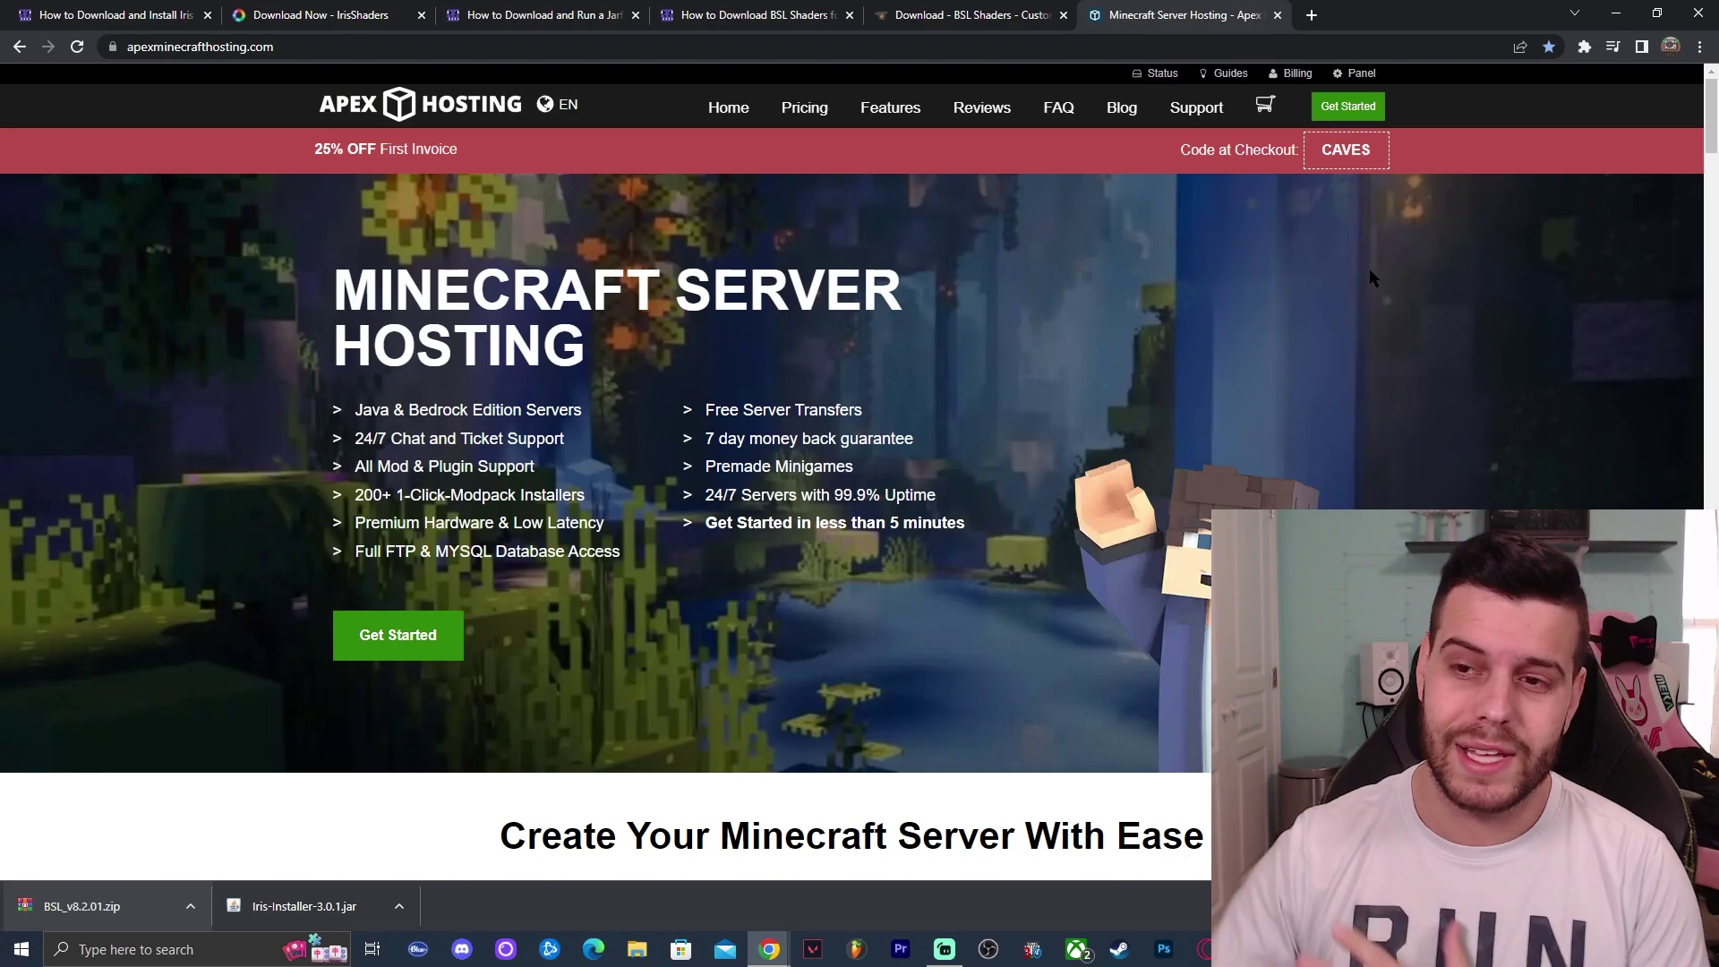
# - Minimize Chrome and refresh the desktop showing BSL_v8.2.01.zip and the Iris installer jar
pyautogui.click(1615, 14)
pyautogui.click(306, 215)
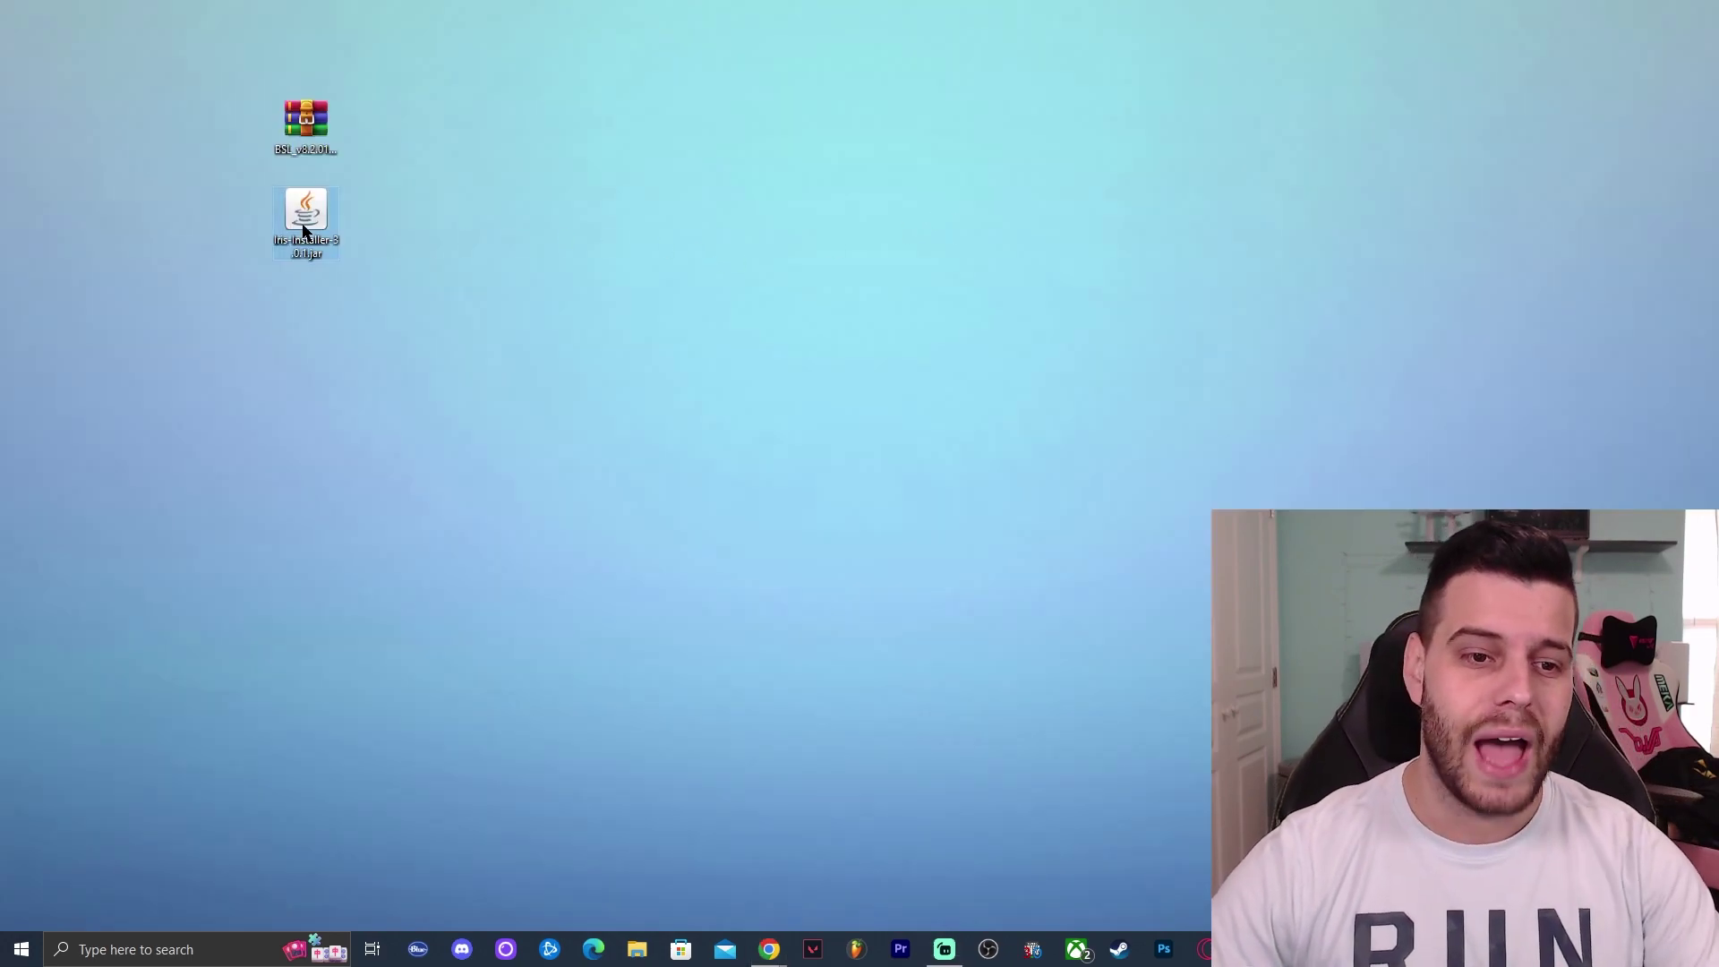
pyautogui.rightClick(517, 95)
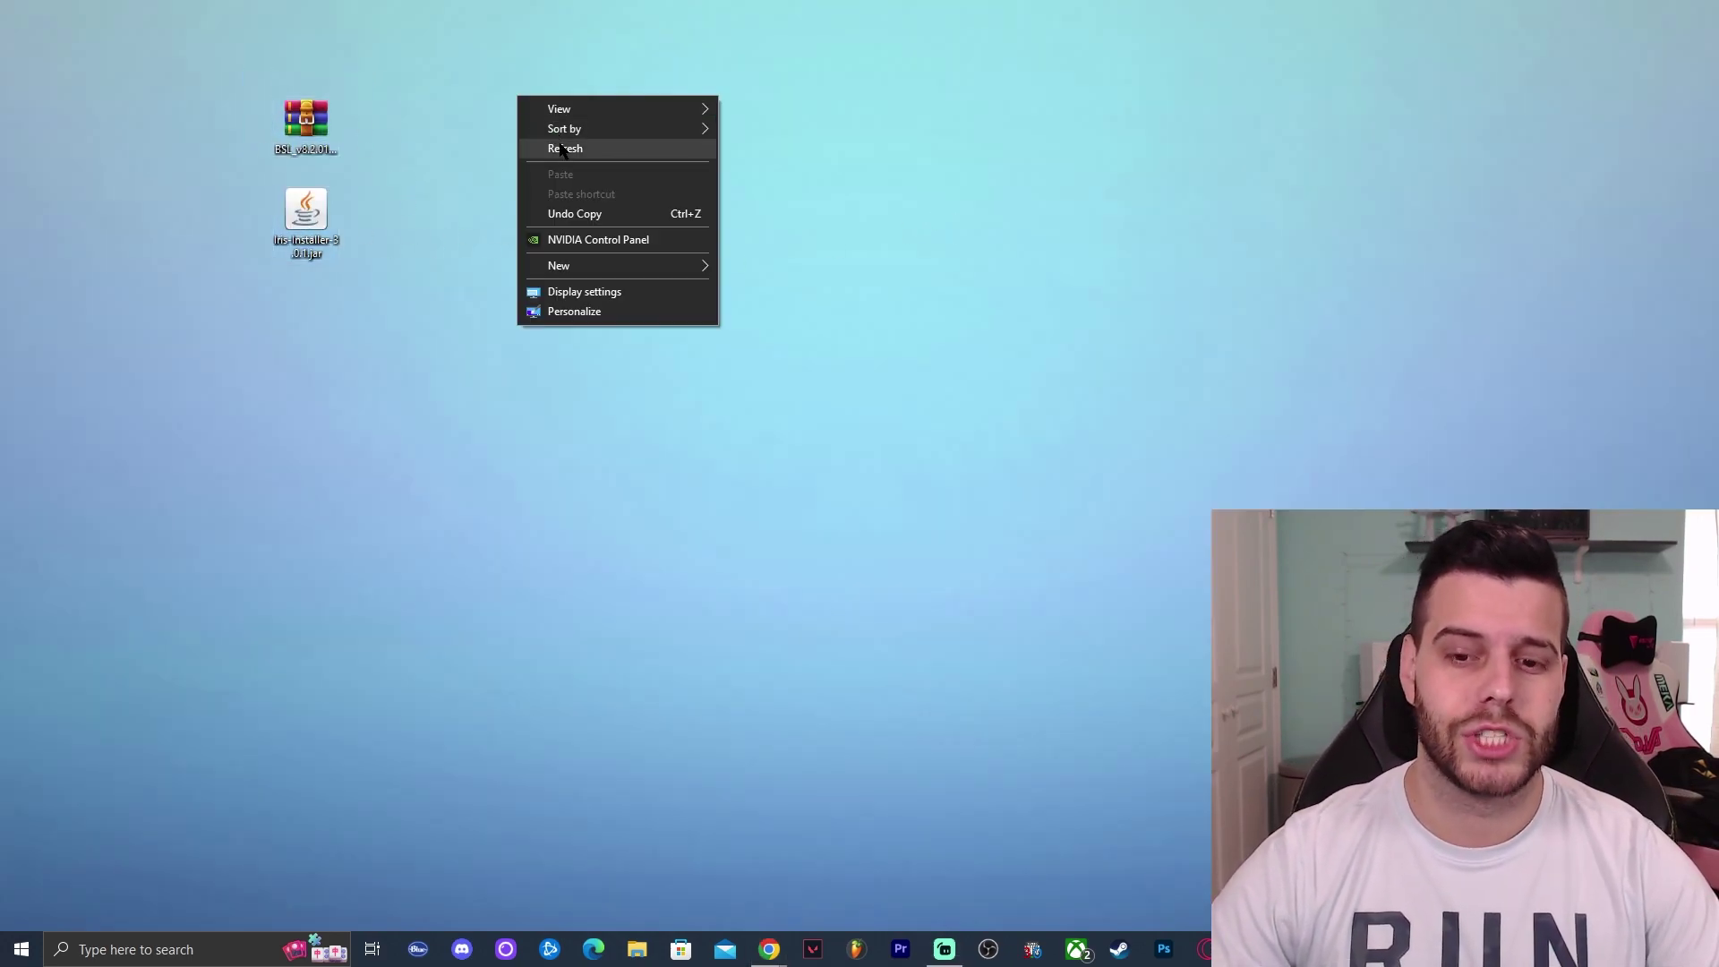
pyautogui.click(564, 146)
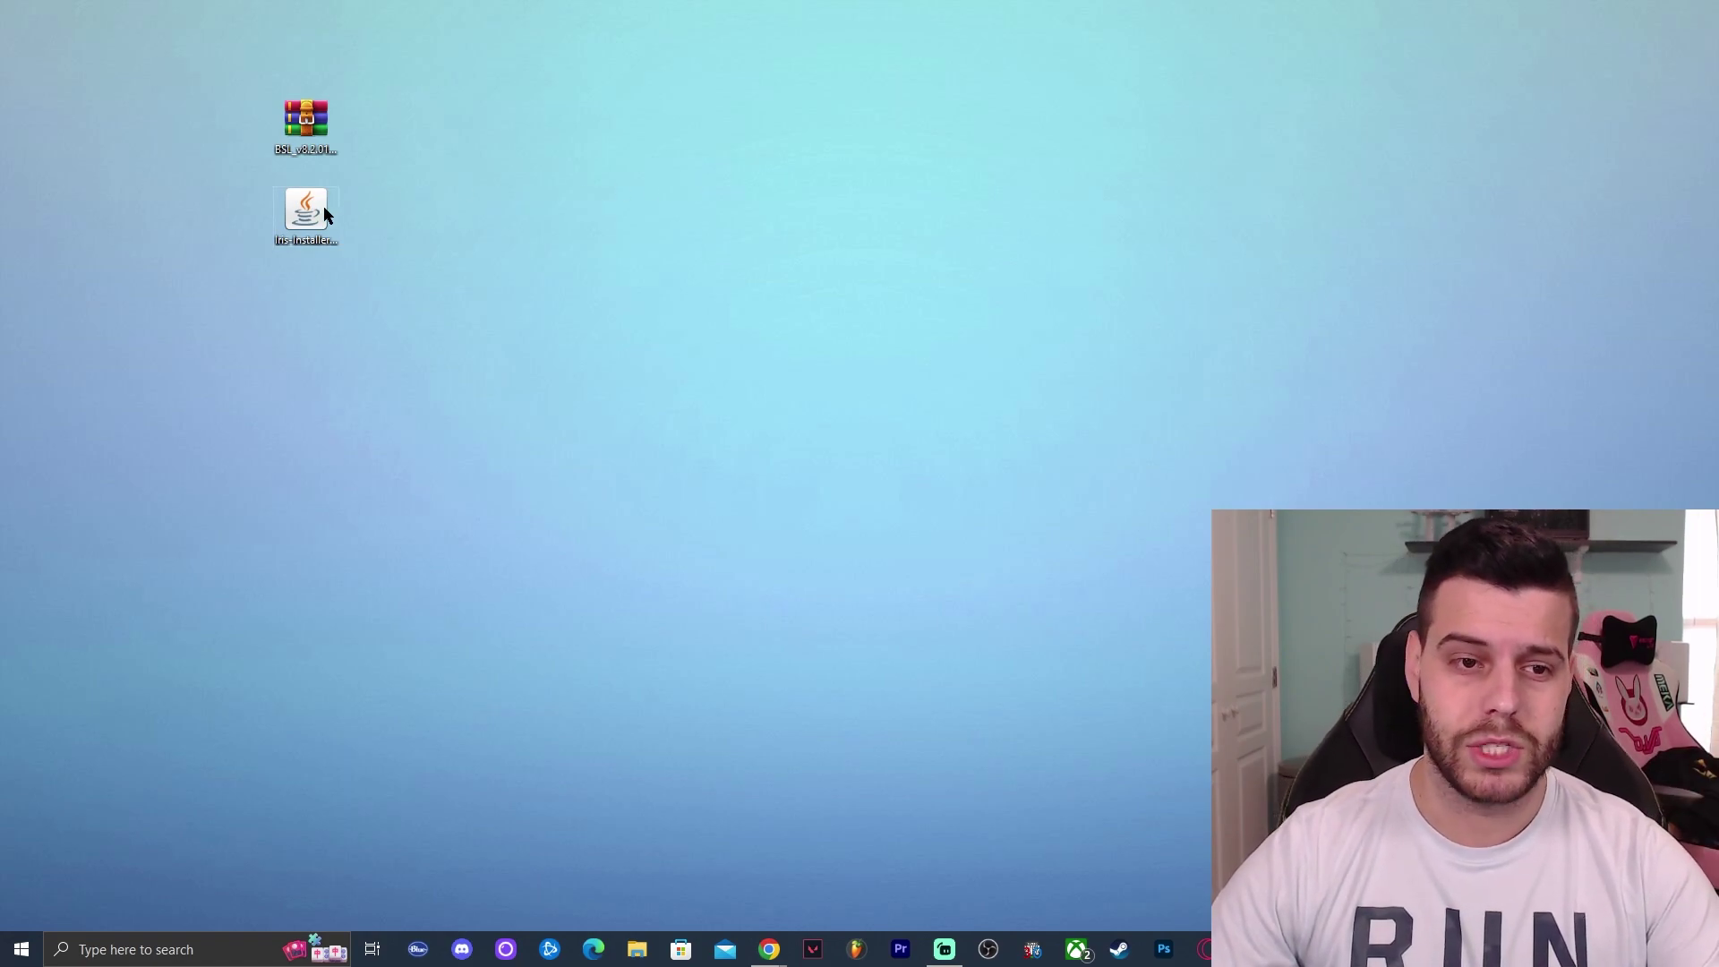
pyautogui.click(325, 215)
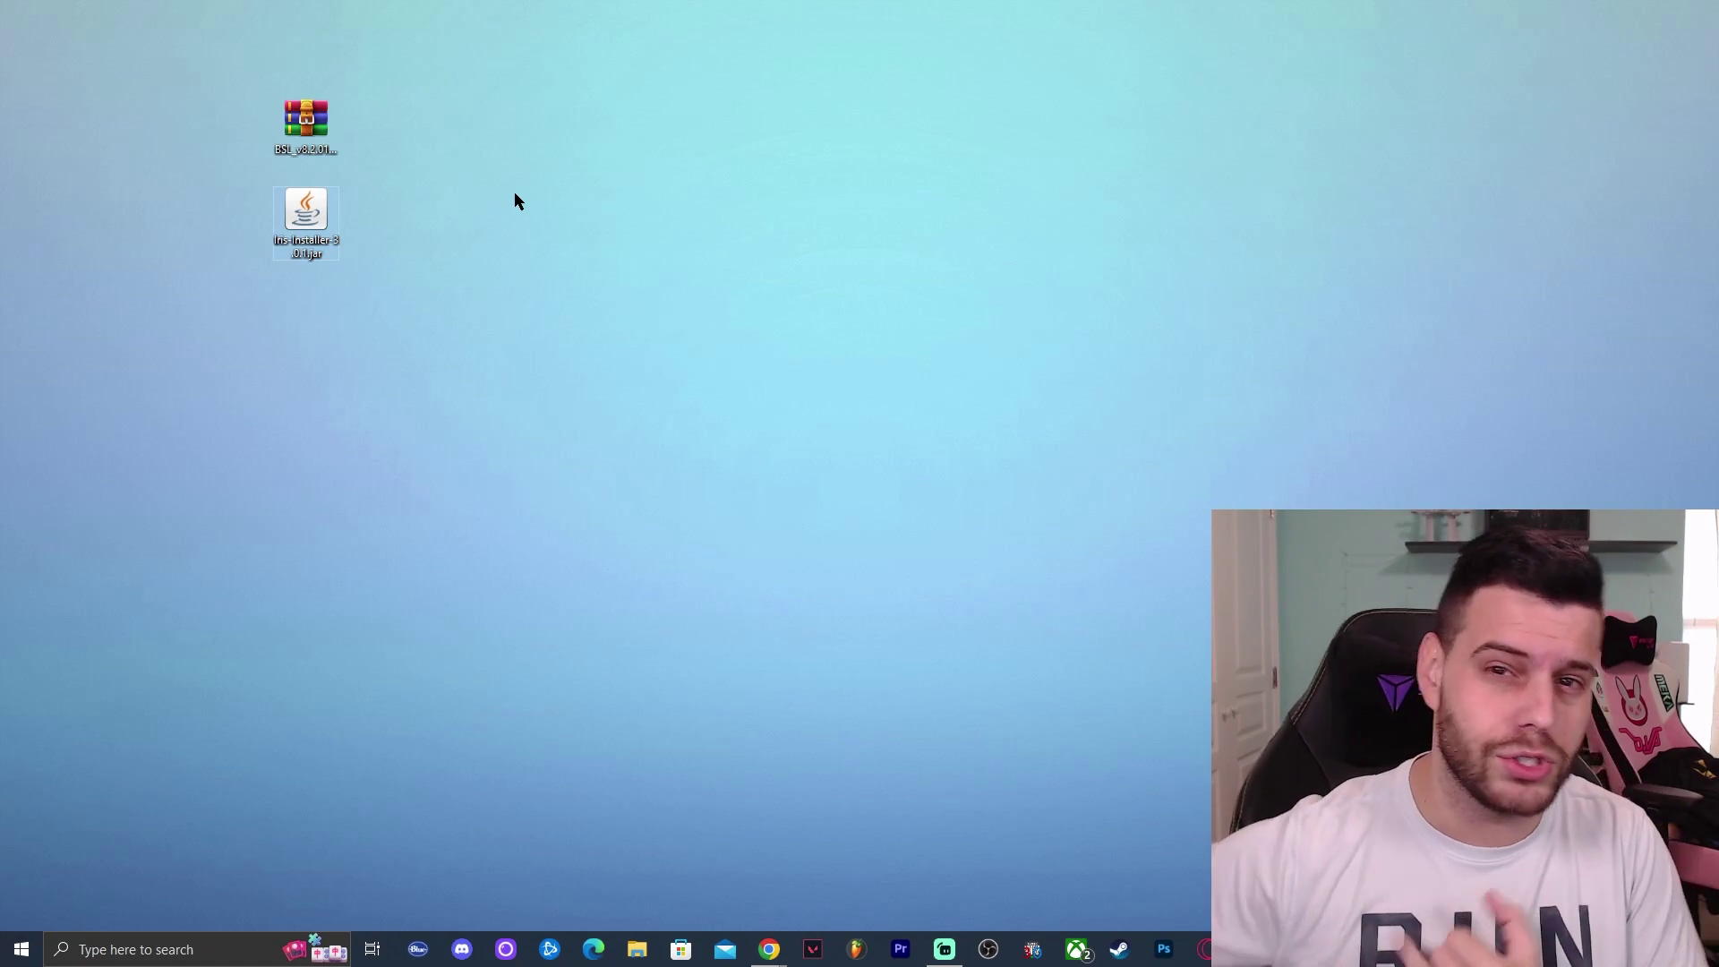
pyautogui.press('F5')
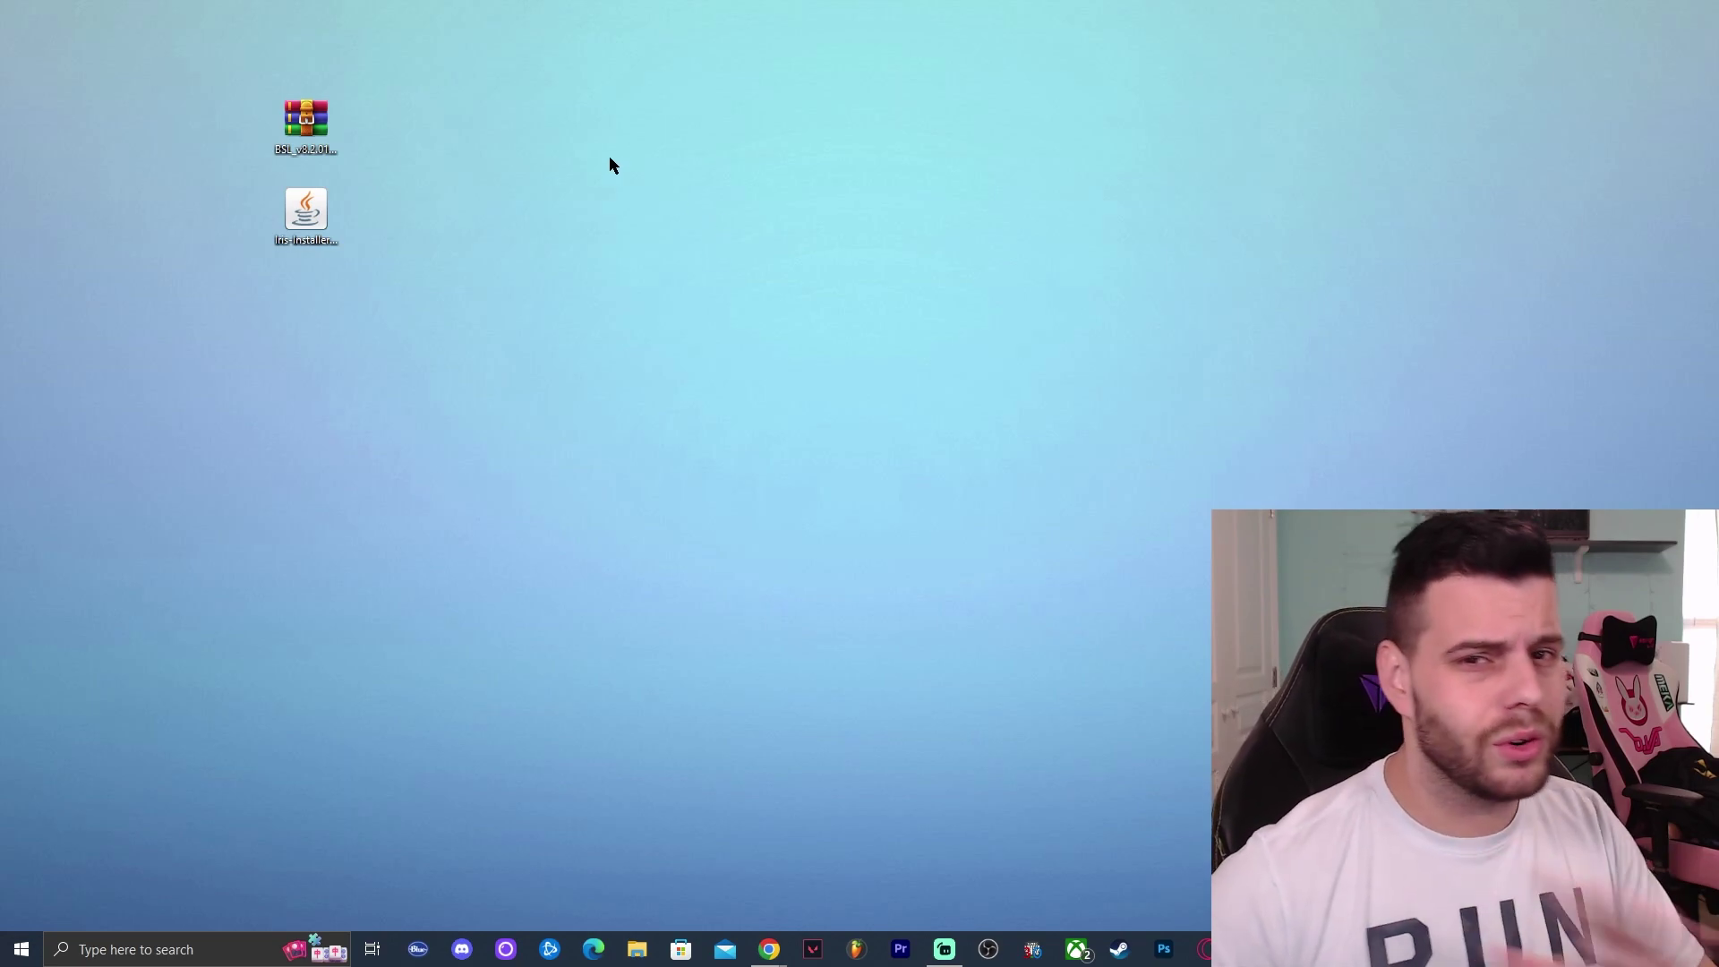
# - Run the Iris installer and install Iris & Sodium for game version 1.19.3
pyautogui.doubleClick(329, 225)
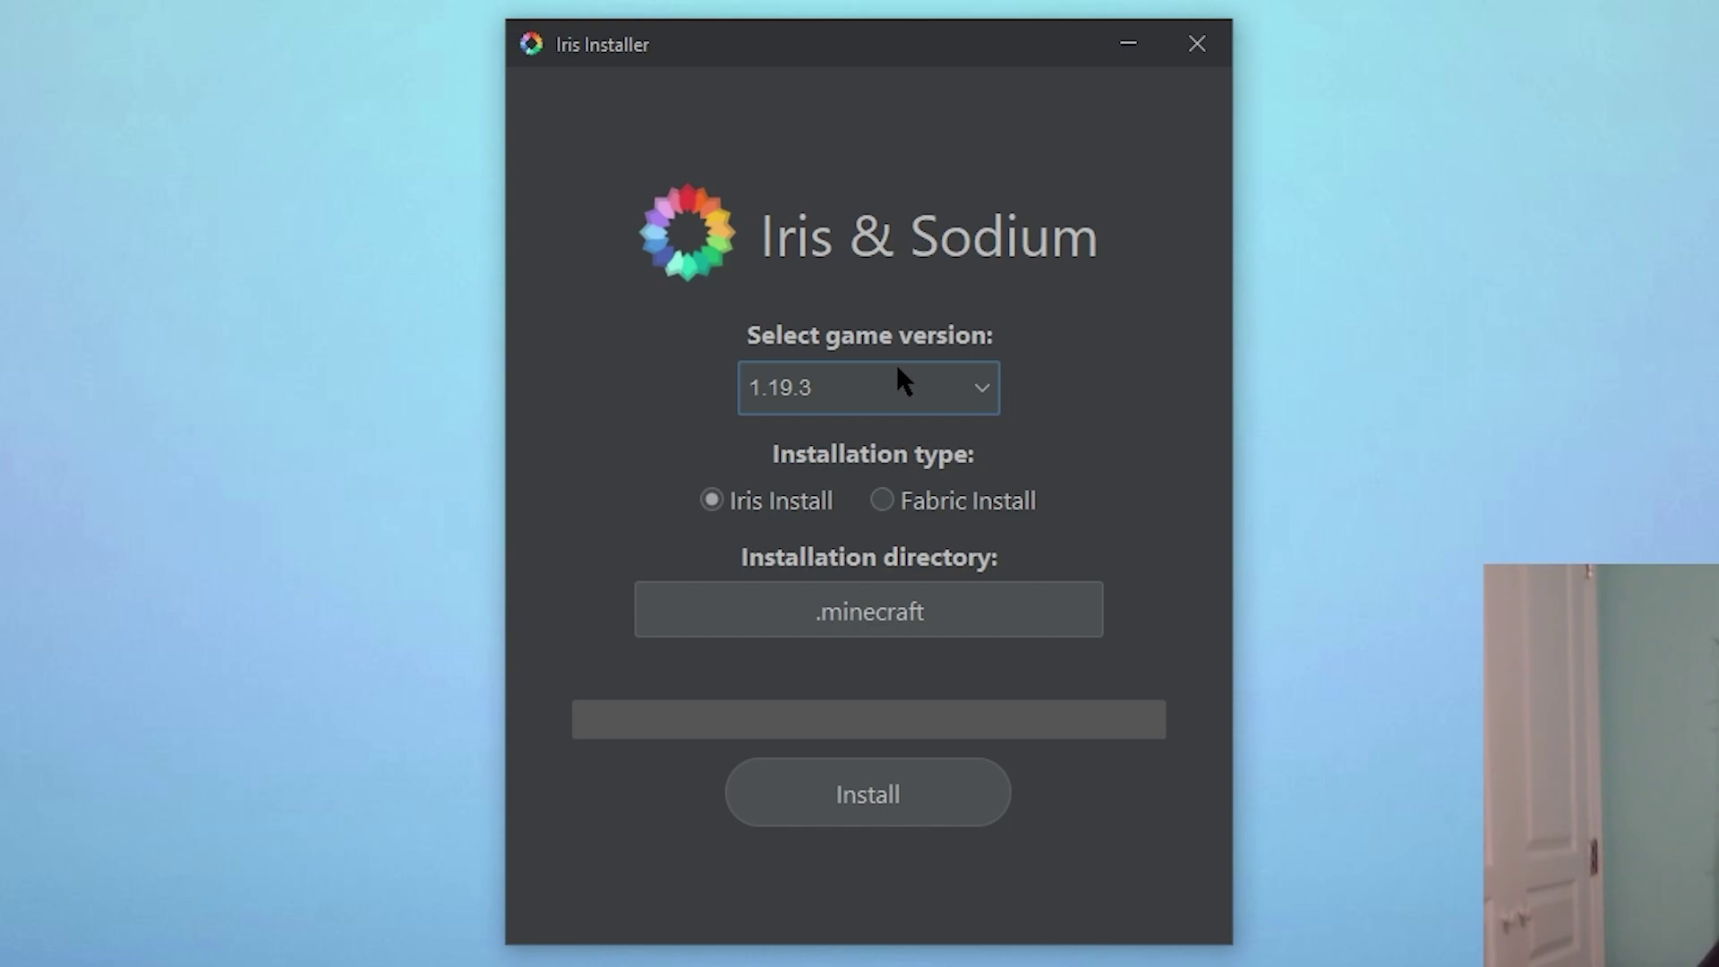
pyautogui.click(902, 387)
pyautogui.click(922, 435)
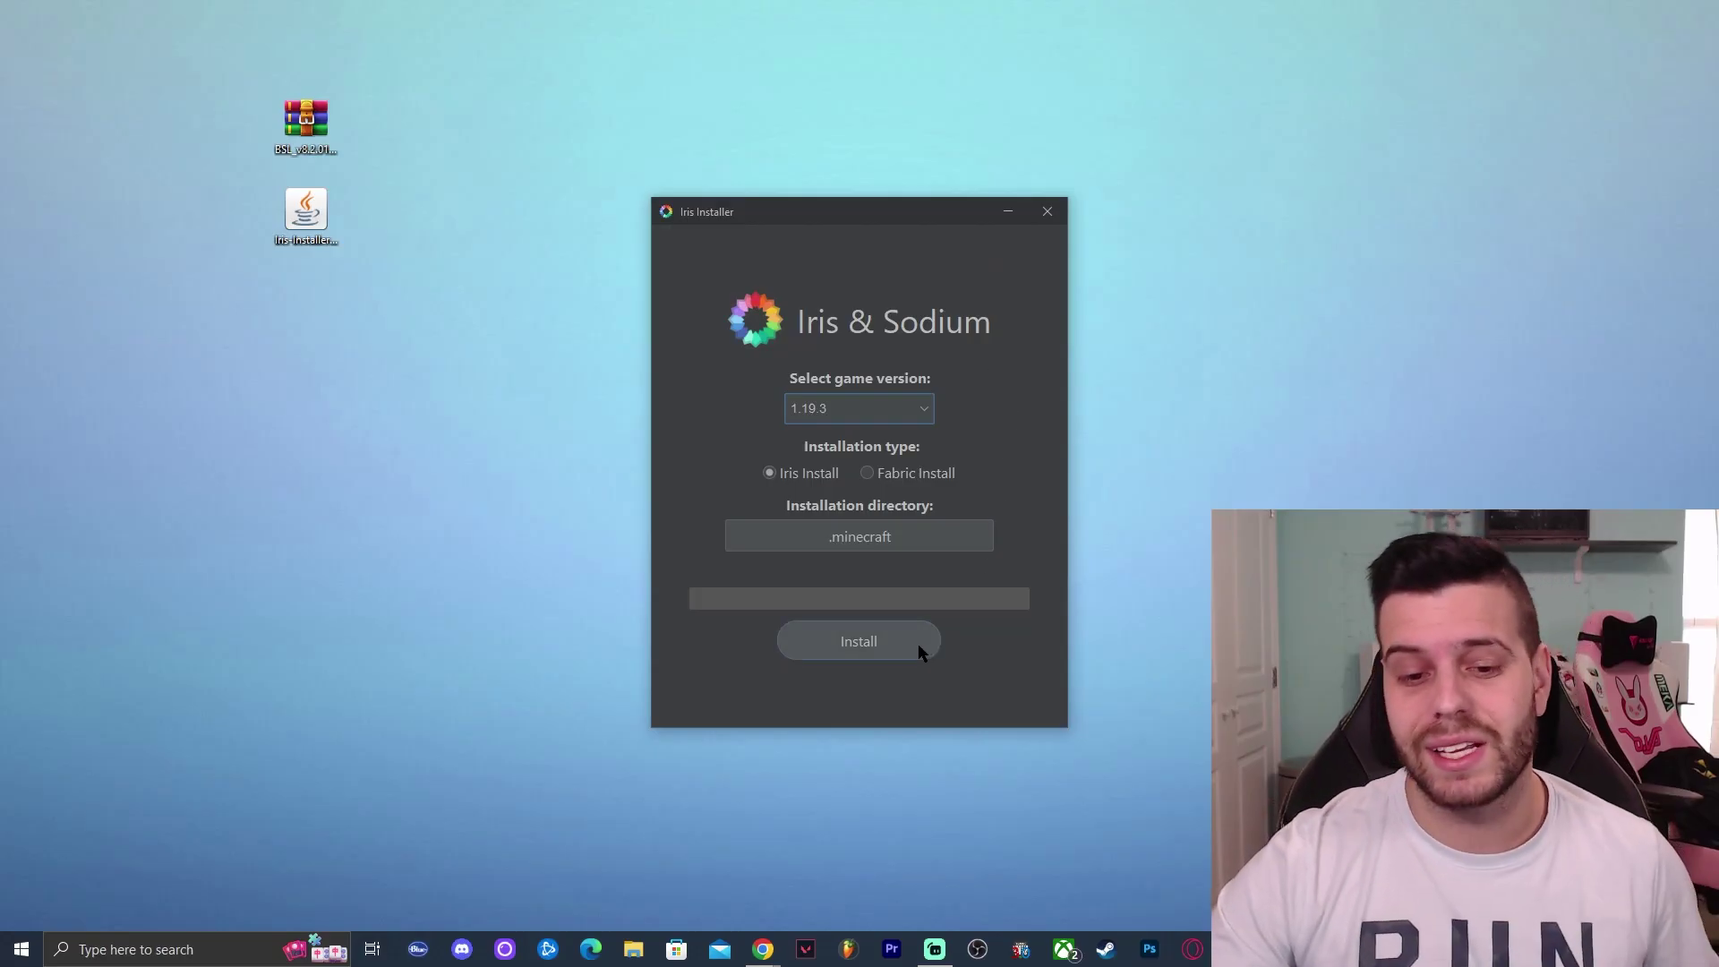
pyautogui.click(889, 645)
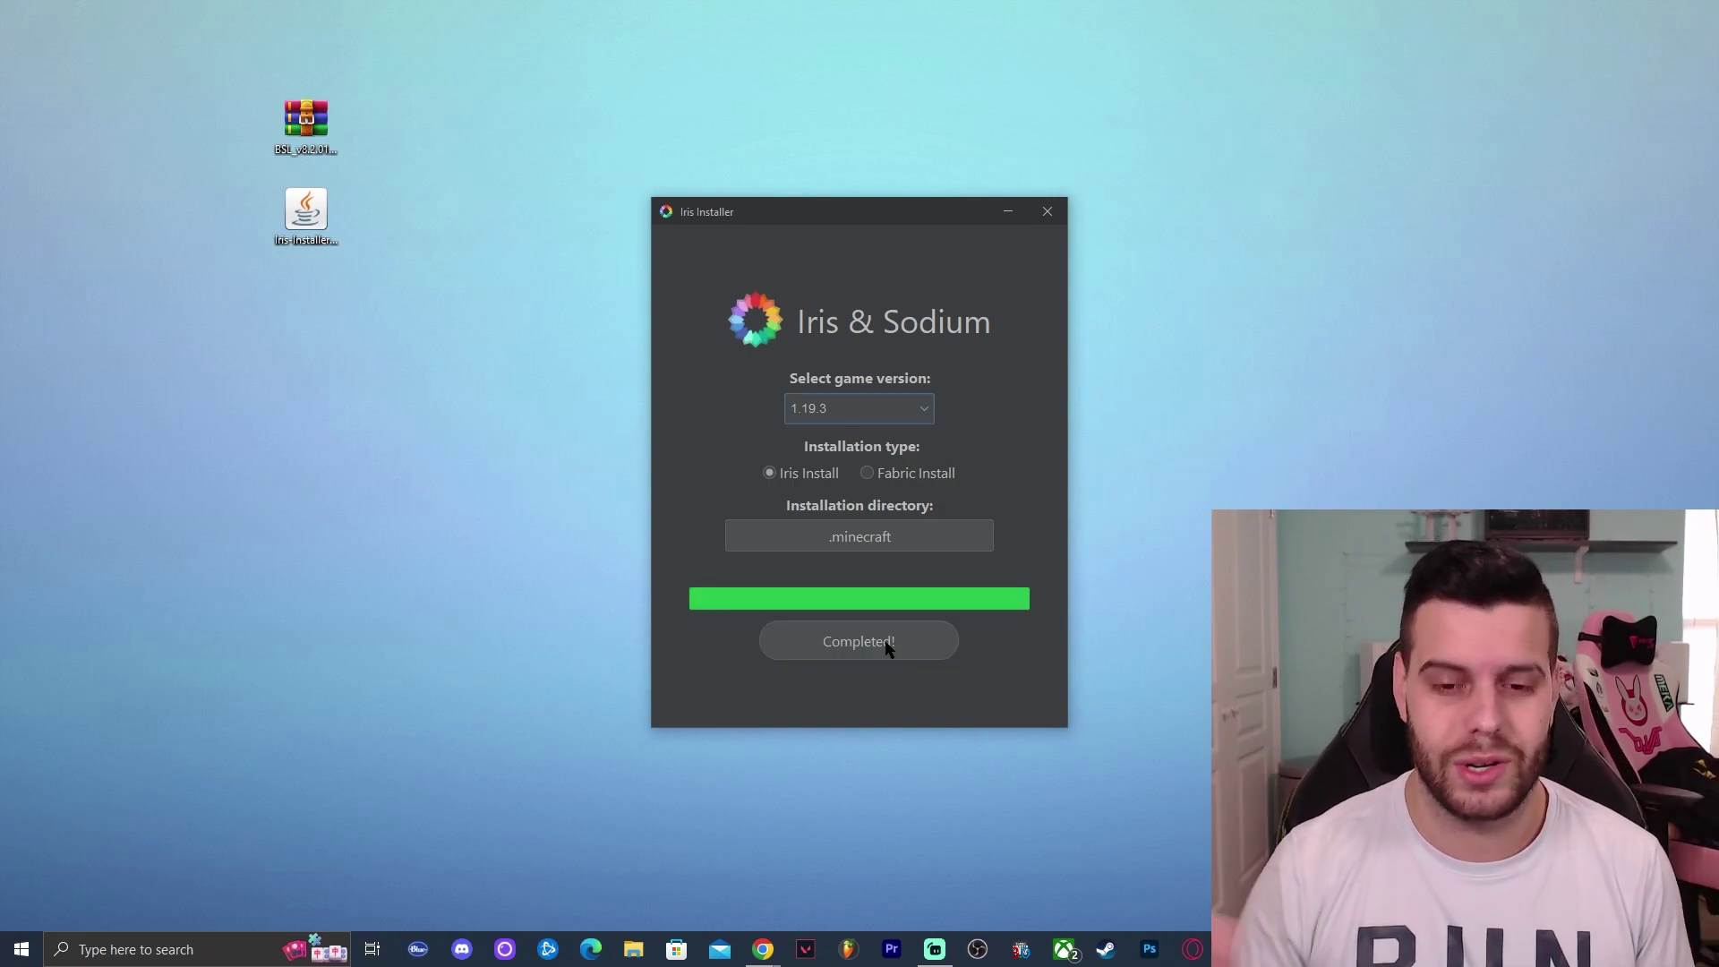
# - Close the installer and delete the Iris installer jar from the desktop
pyautogui.click(1046, 211)
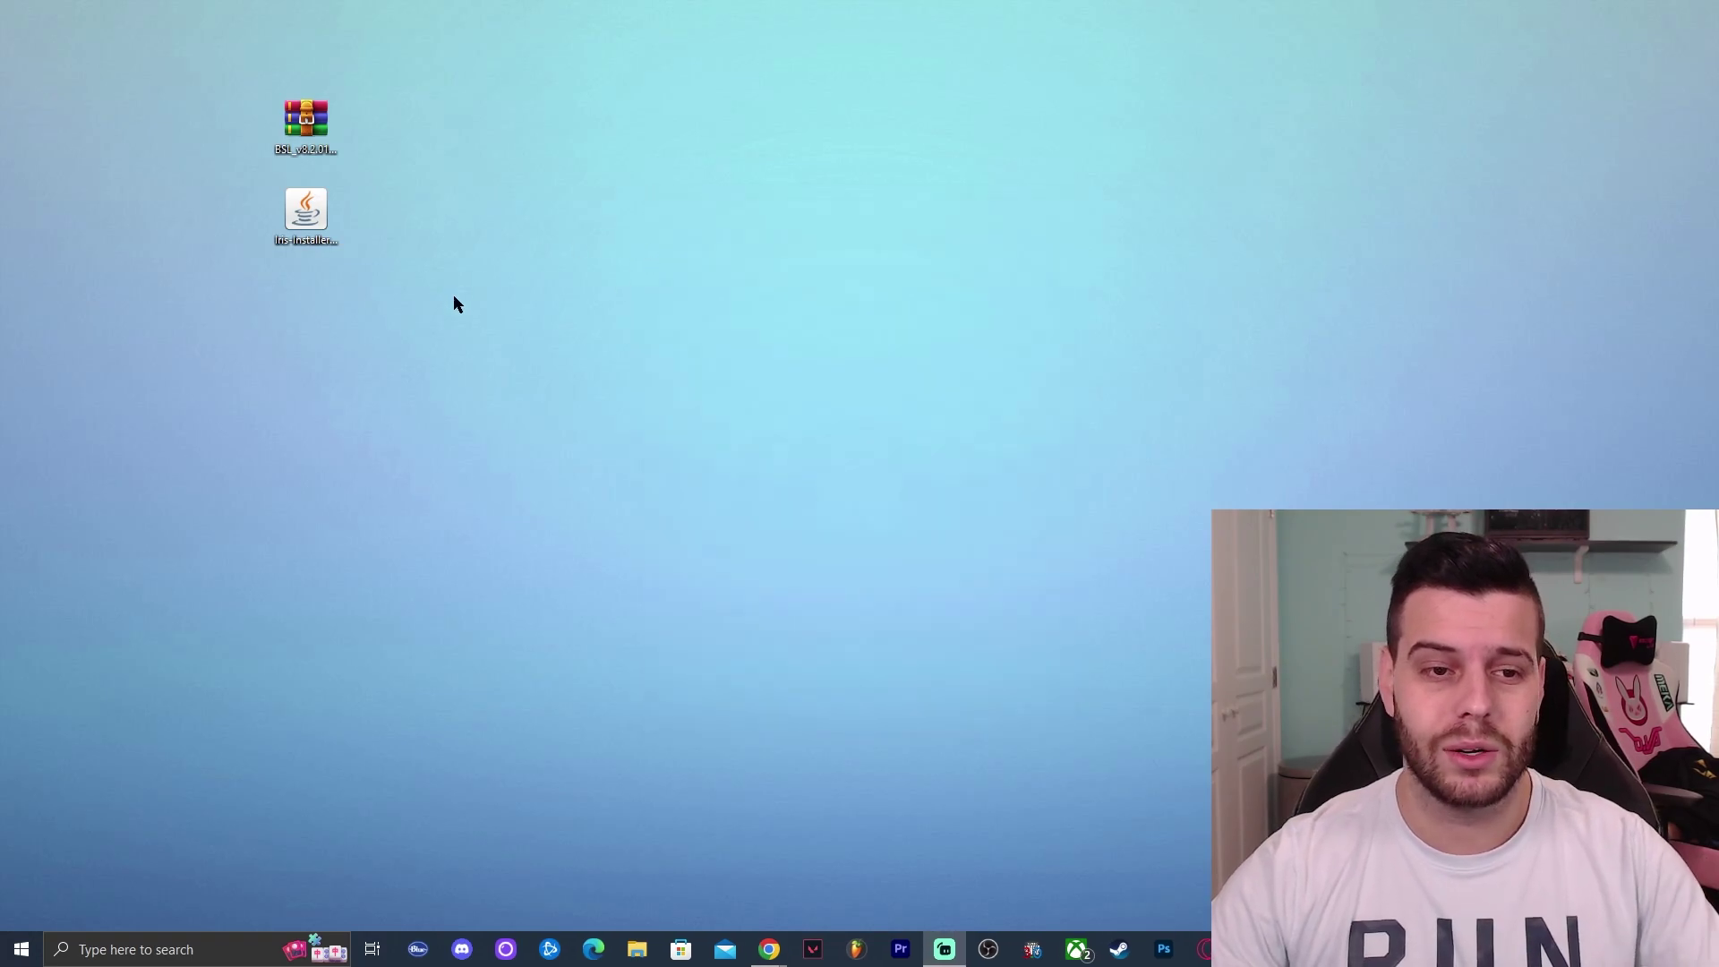
pyautogui.moveTo(454, 321); pyautogui.dragTo(254, 207)
pyautogui.press('Delete')
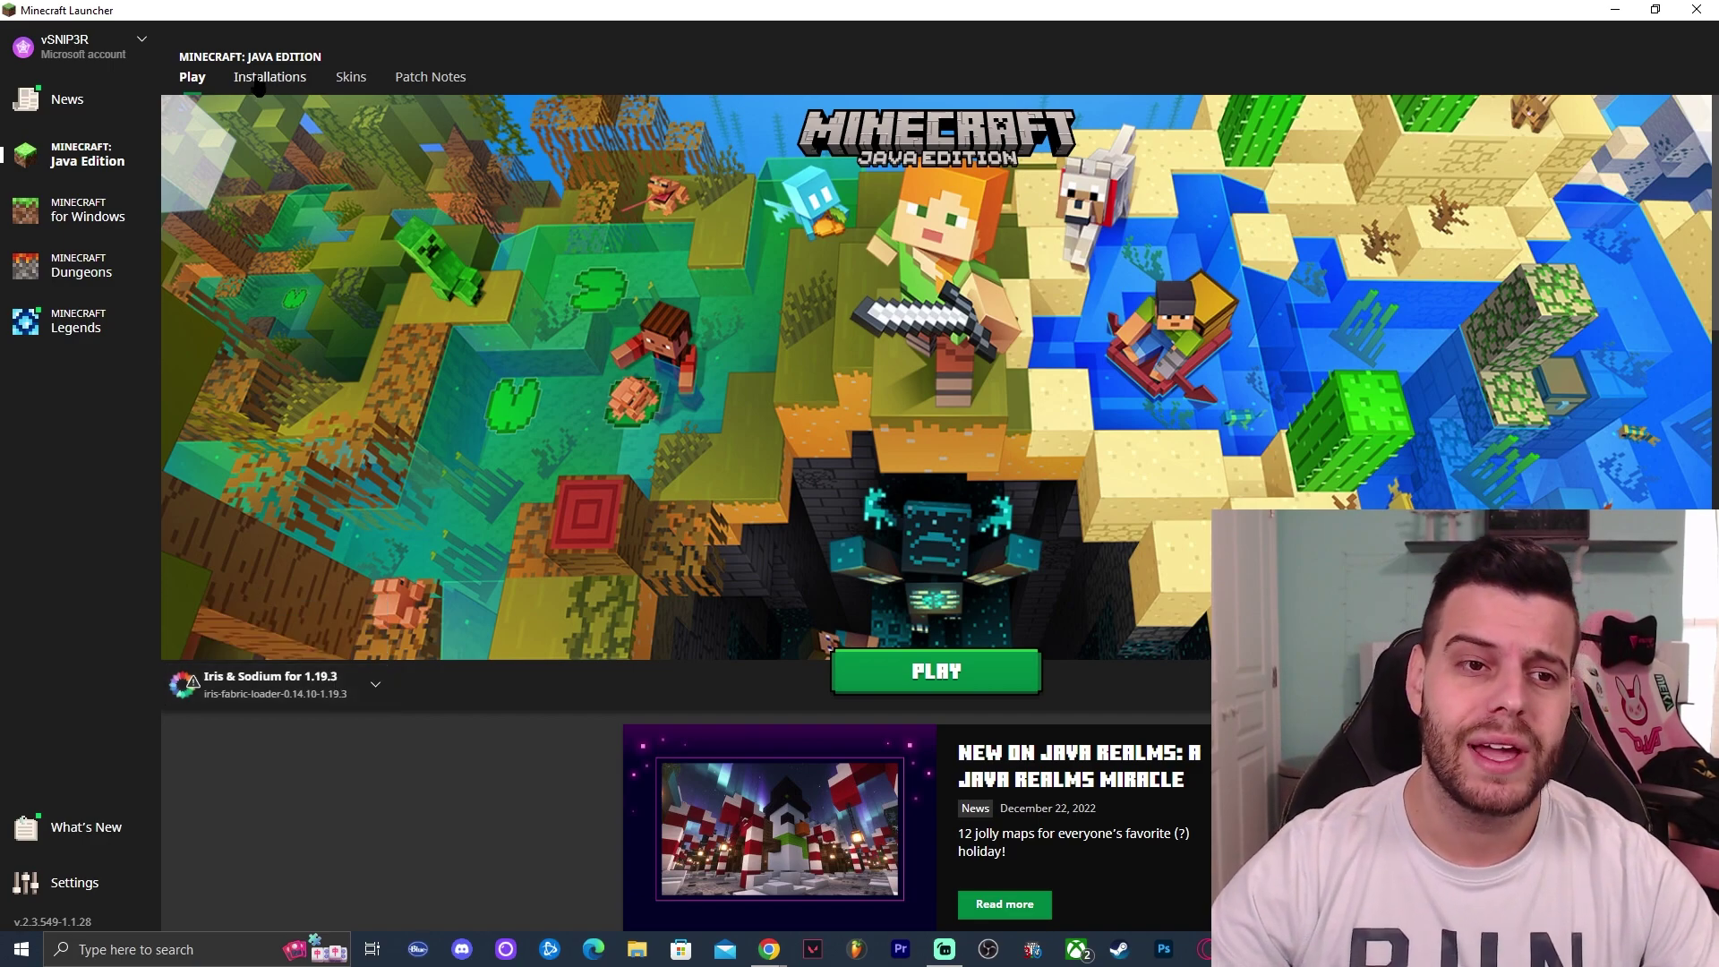
# - Create a new installation using iris-fabric-loader-0.14.10-1.19.3, give it a name, and return to Play
pyautogui.click(269, 77)
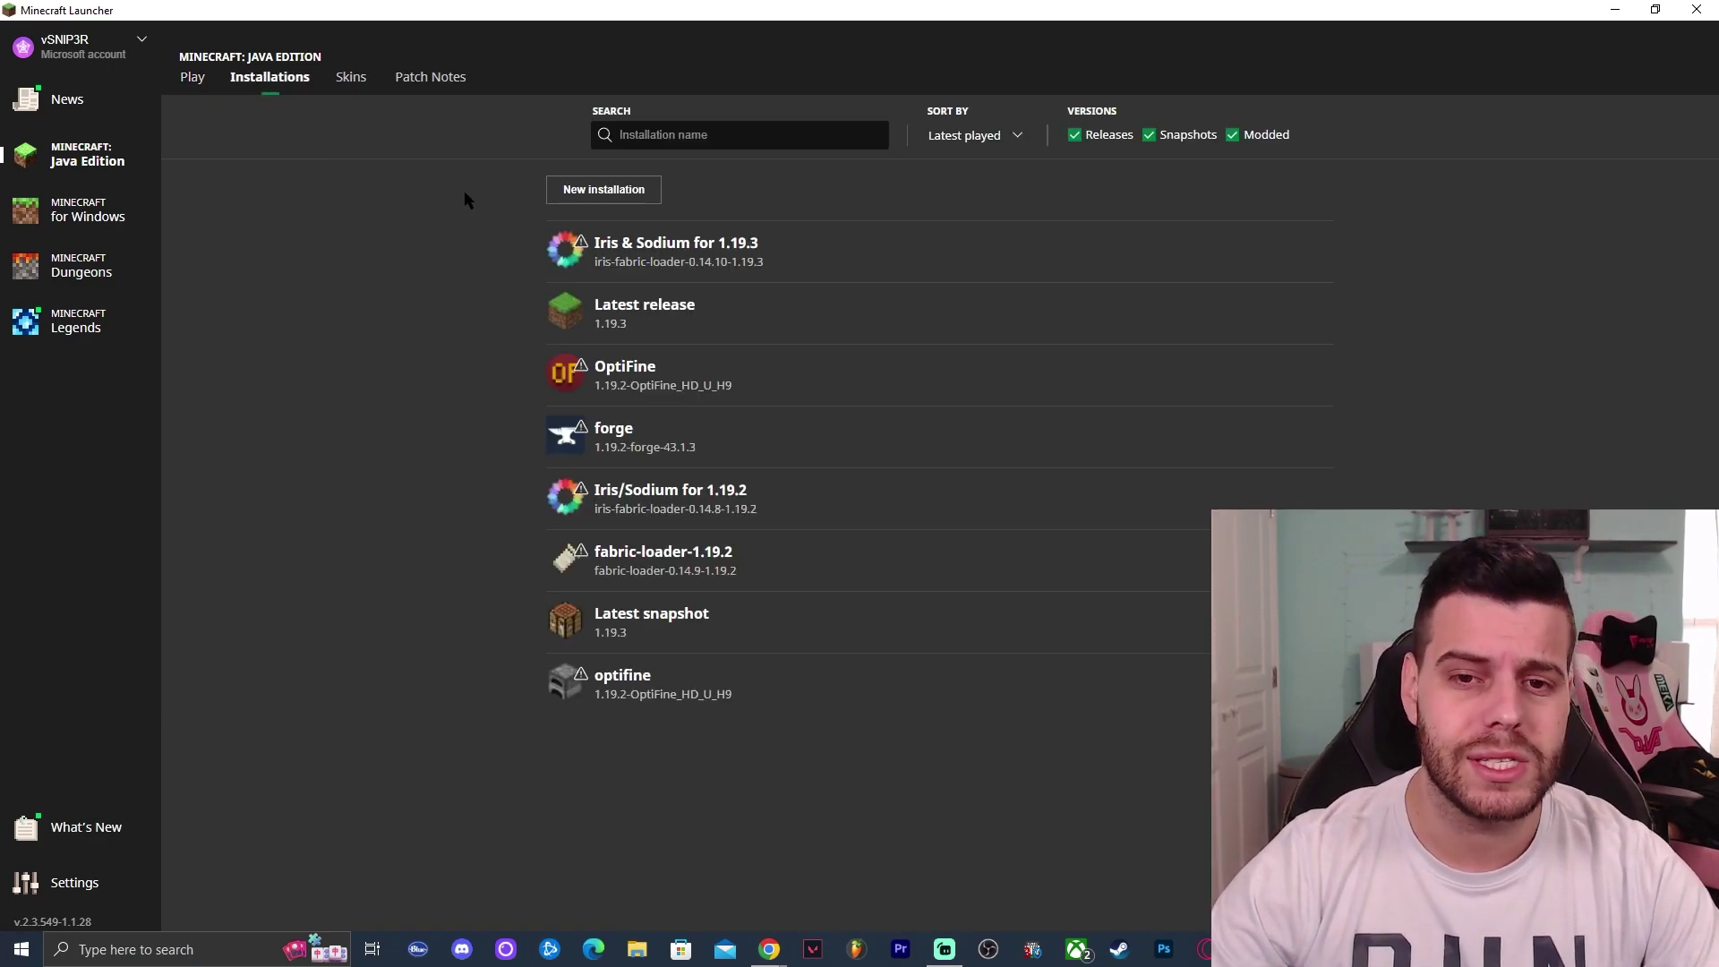
pyautogui.click(1233, 136)
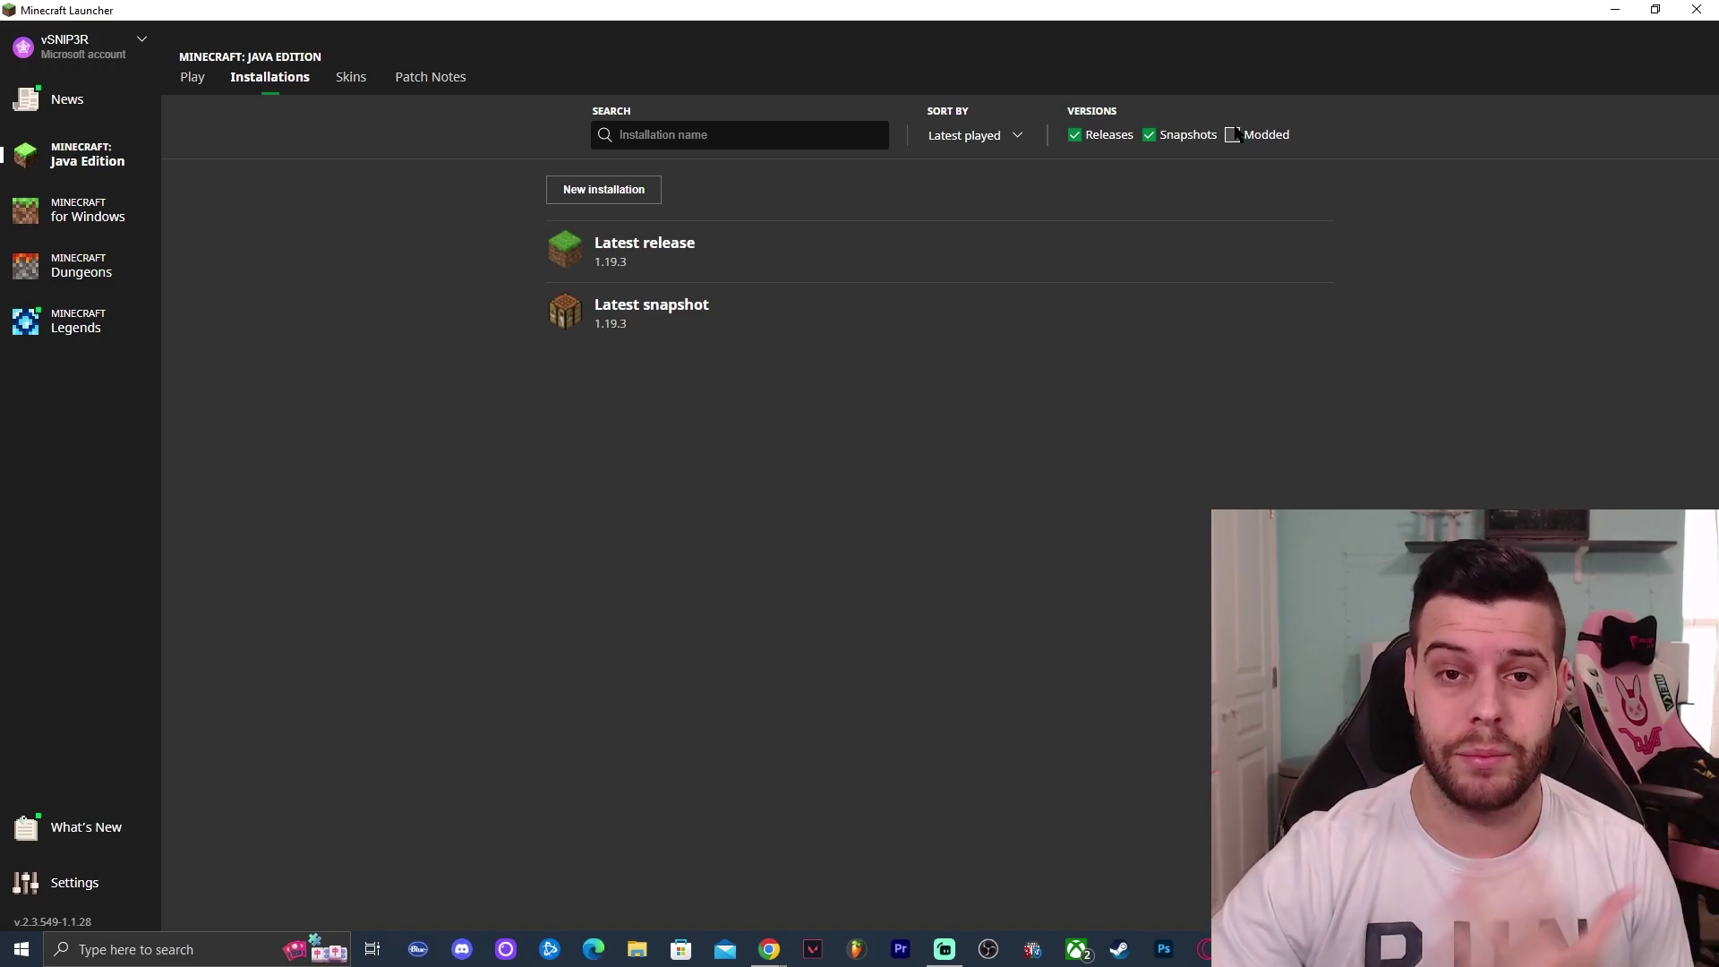
pyautogui.click(1232, 135)
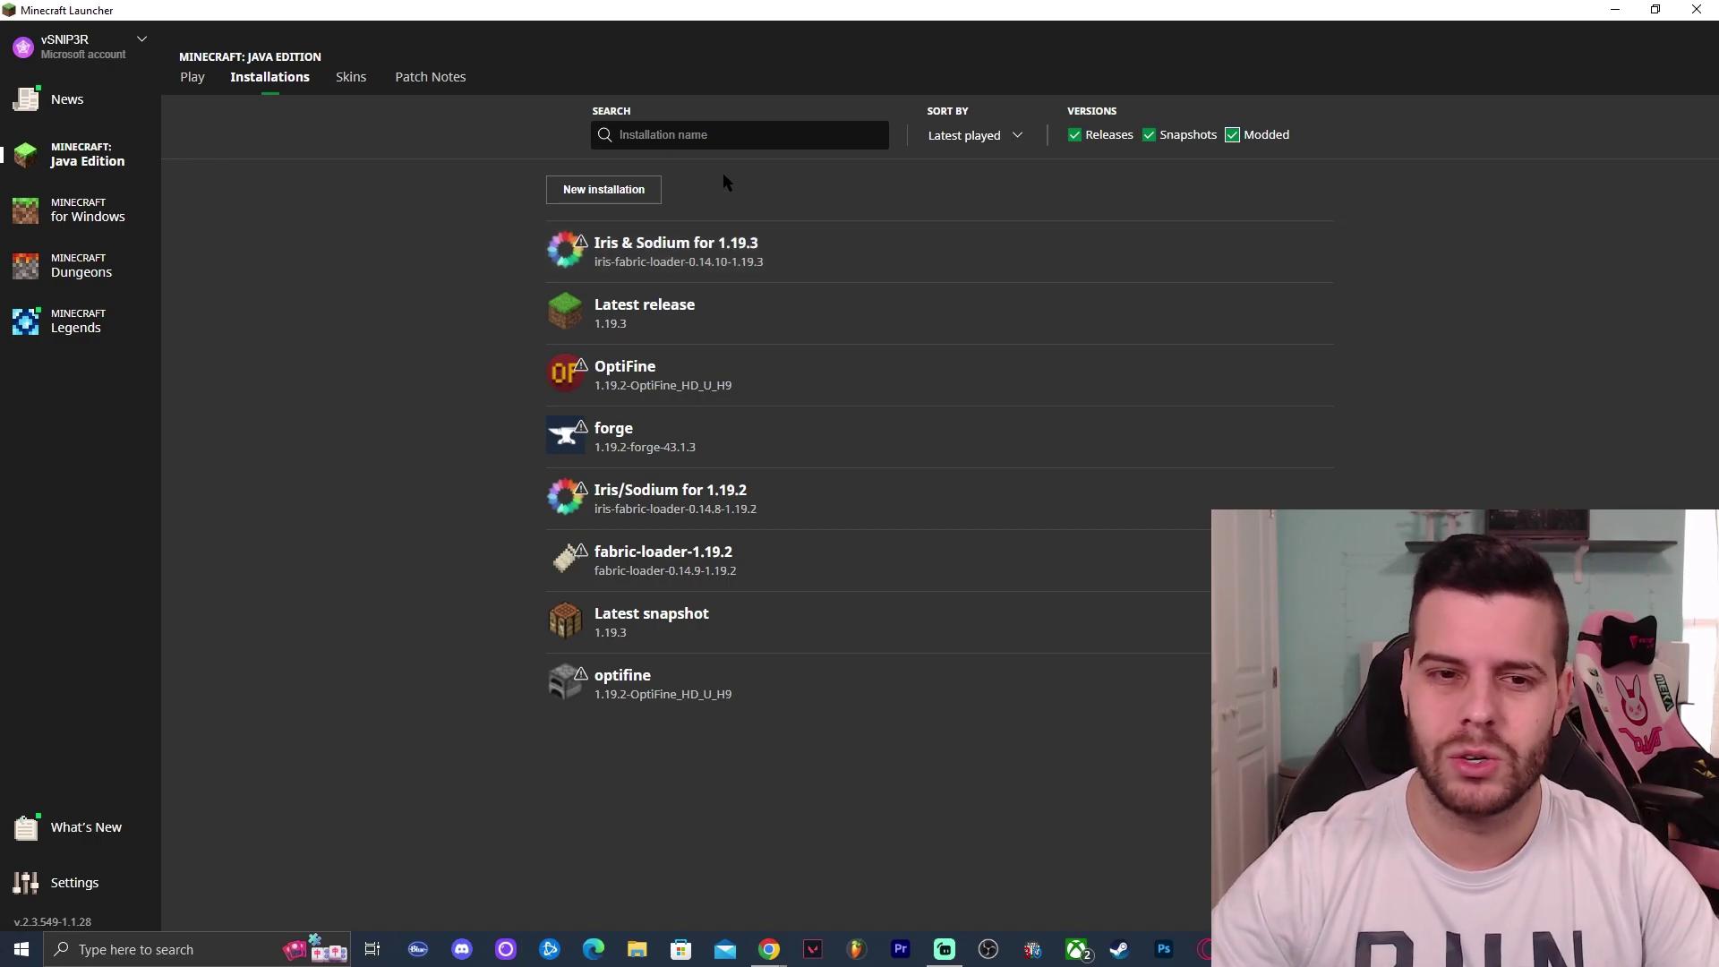
pyautogui.click(627, 189)
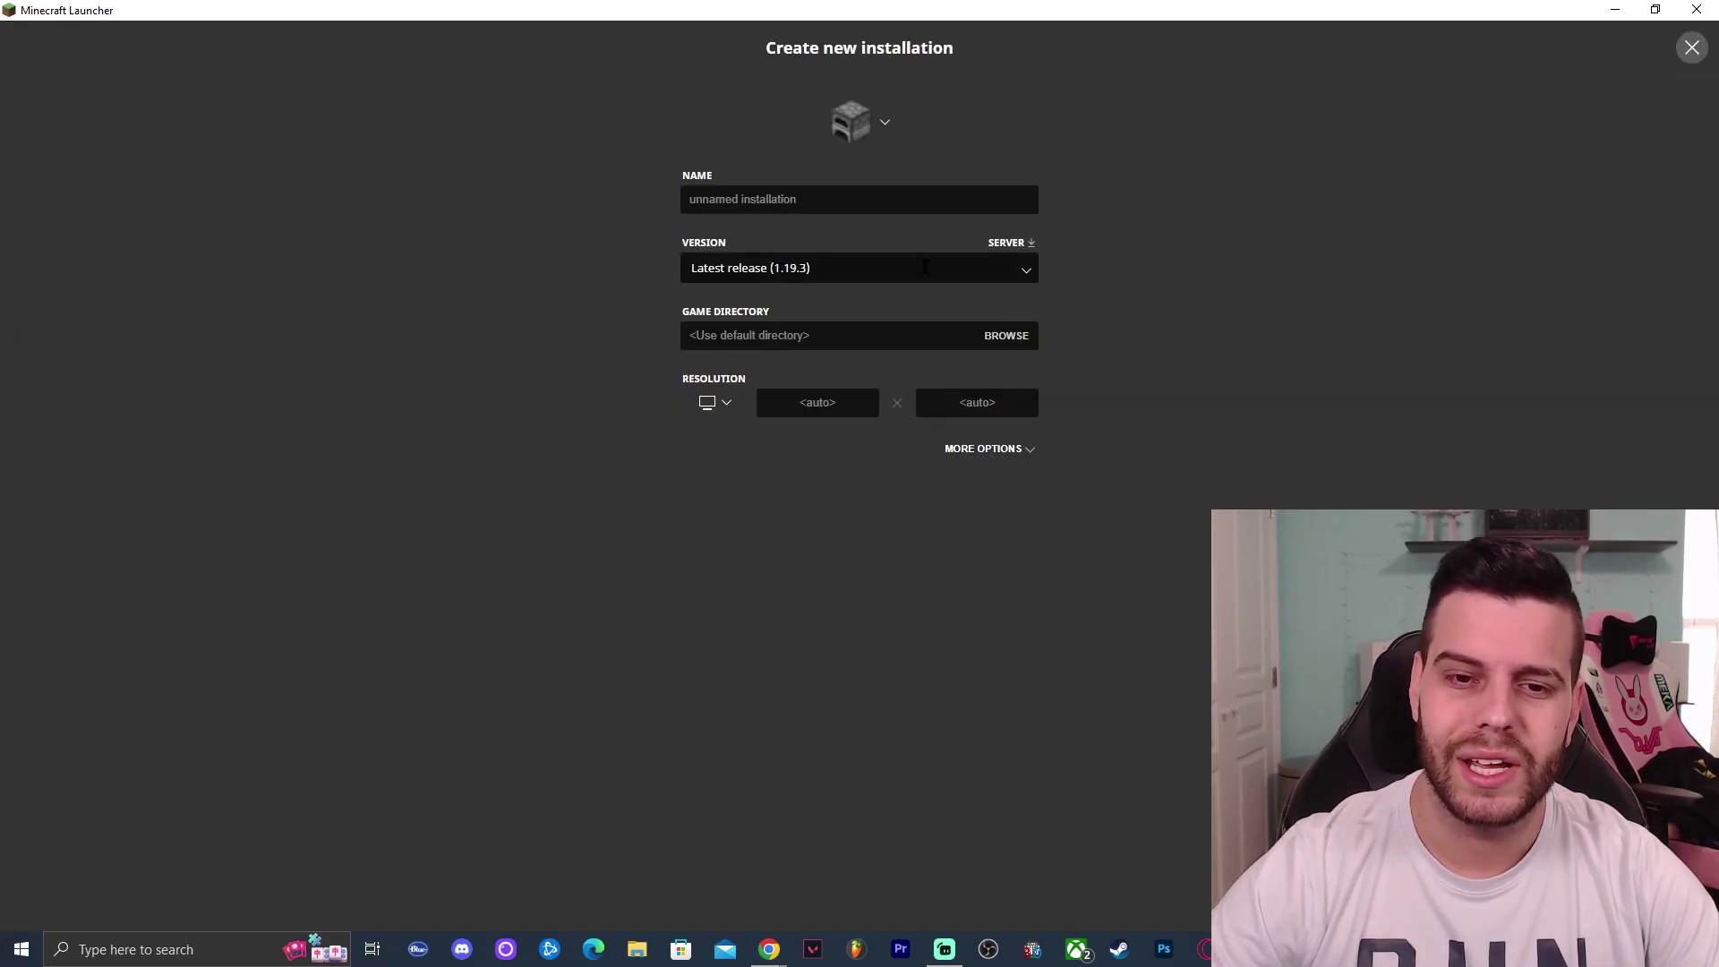
pyautogui.click(961, 271)
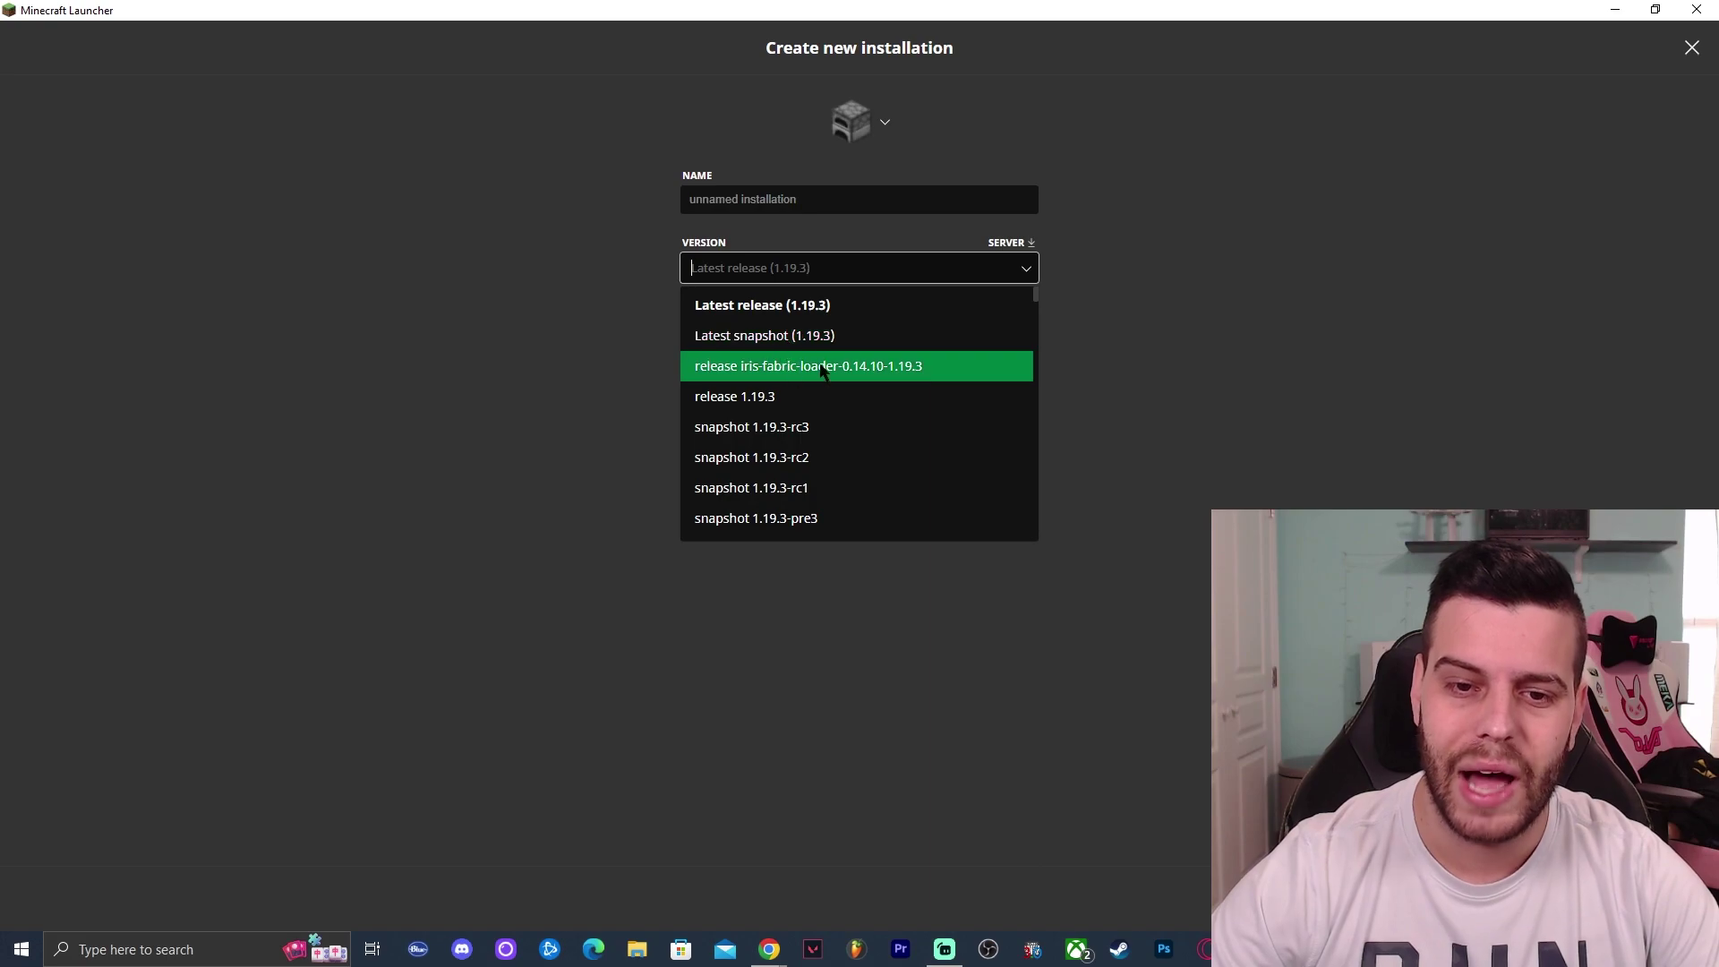
pyautogui.click(880, 367)
pyautogui.click(941, 270)
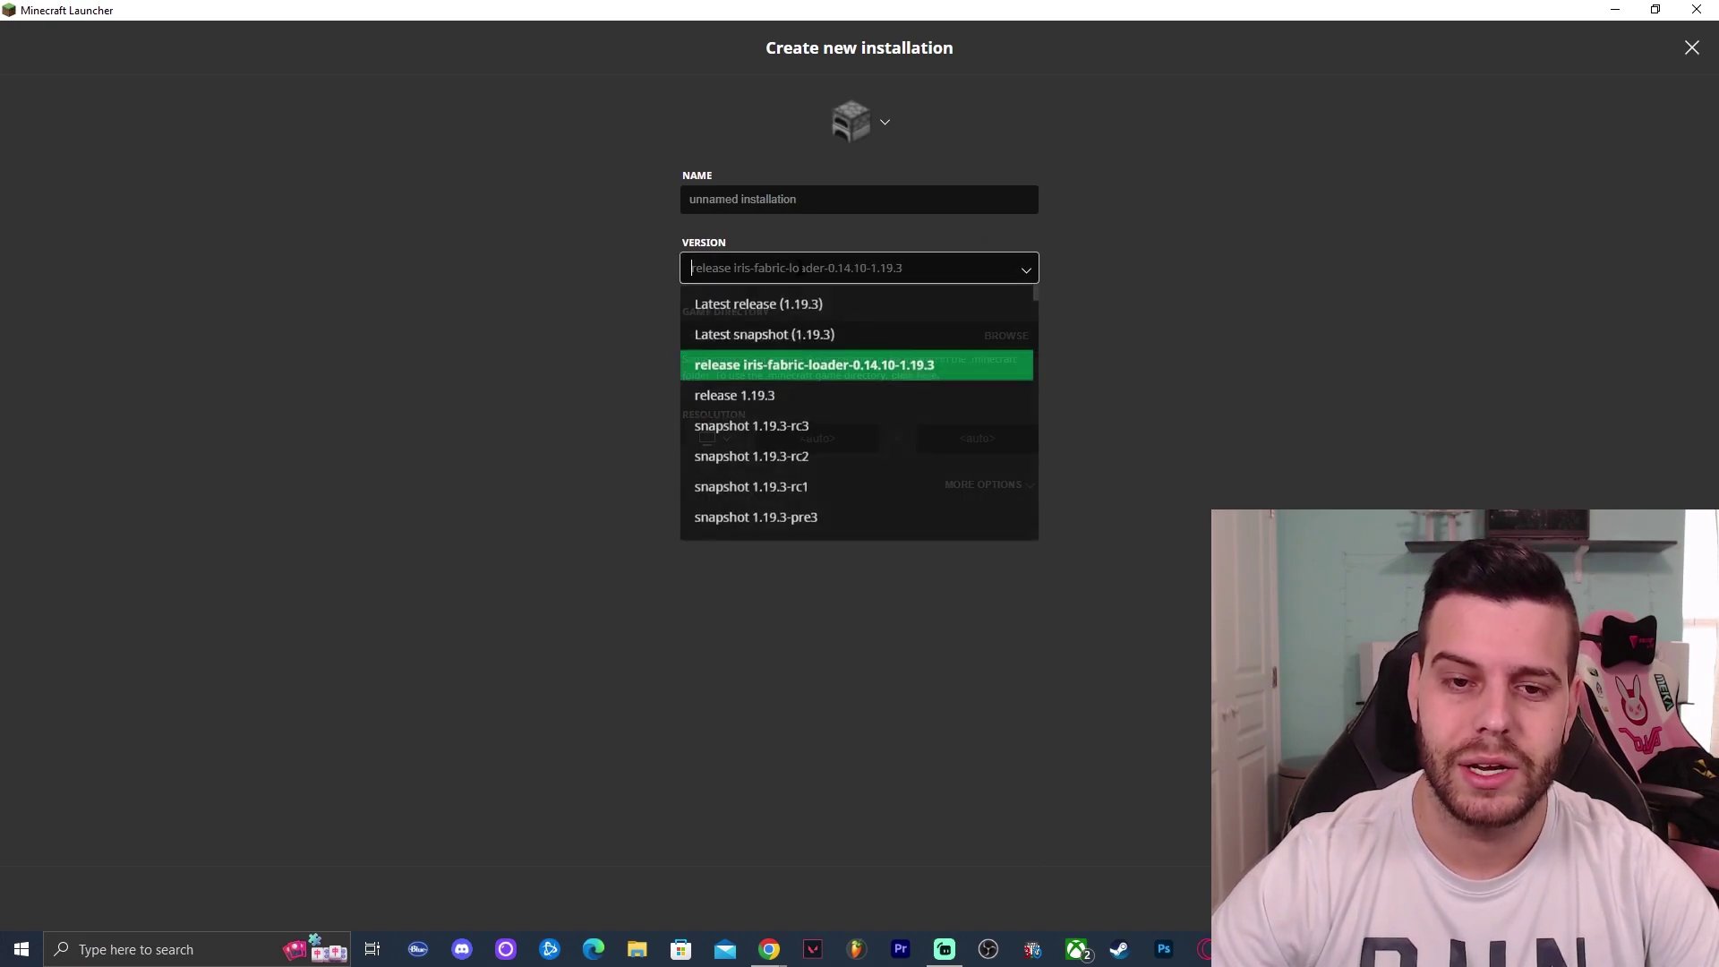
pyautogui.click(855, 365)
pyautogui.click(913, 197)
pyautogui.write('assd')
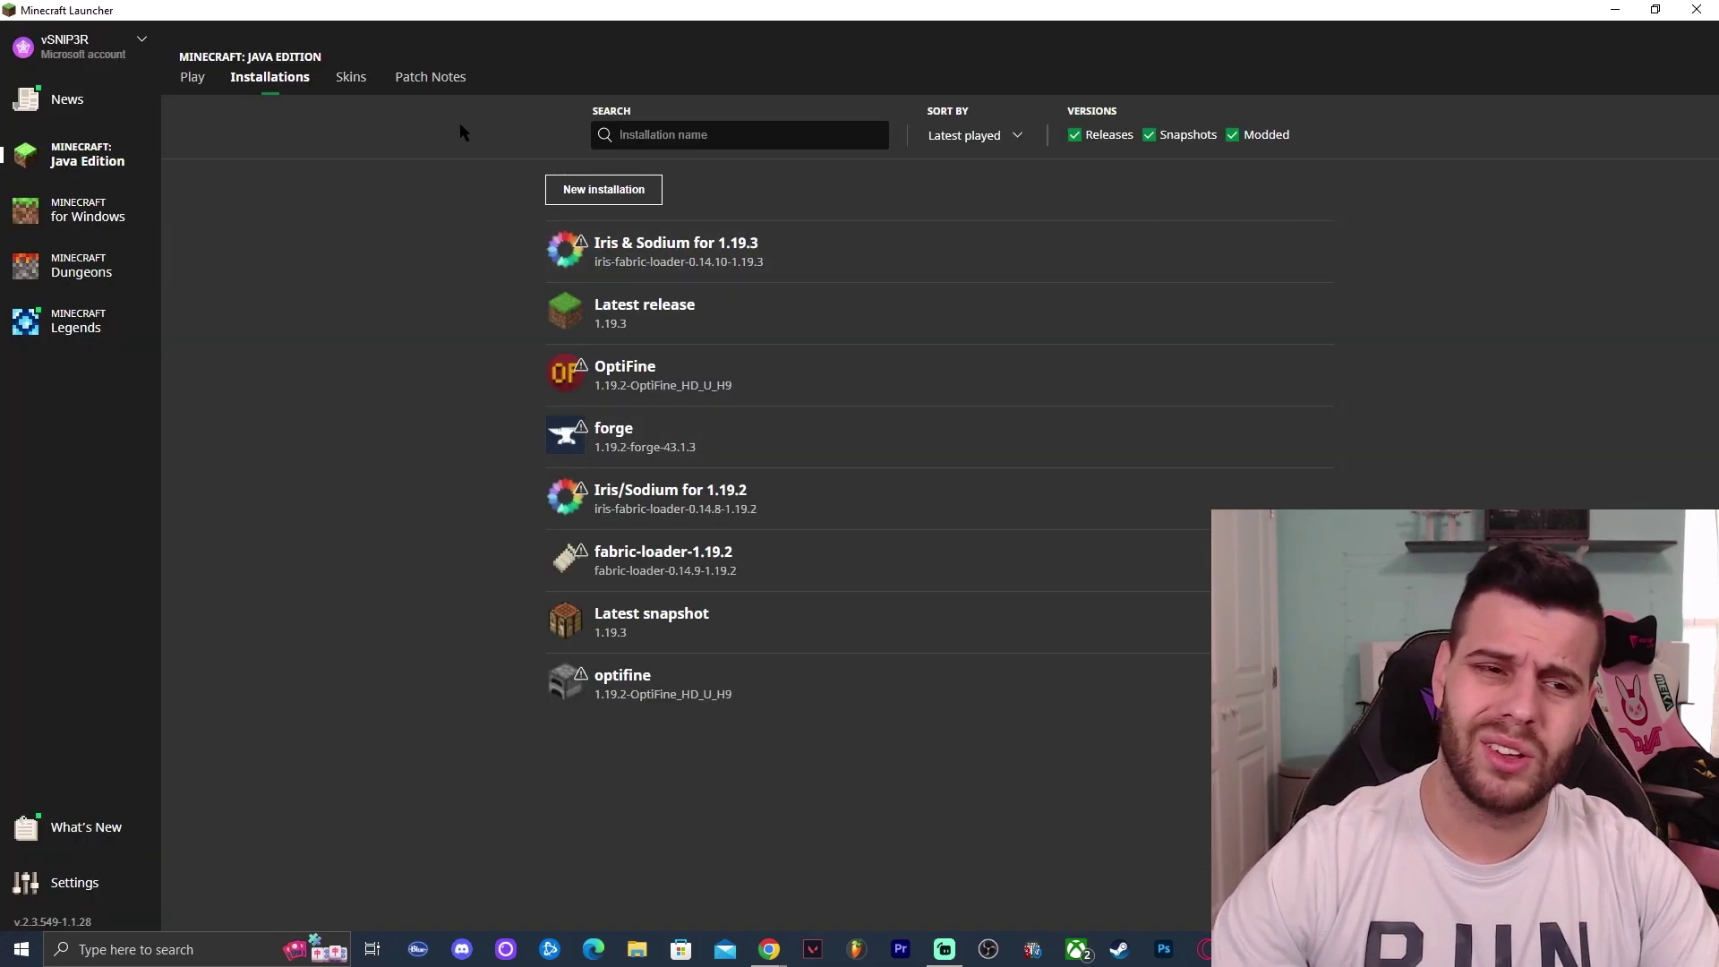
pyautogui.click(200, 82)
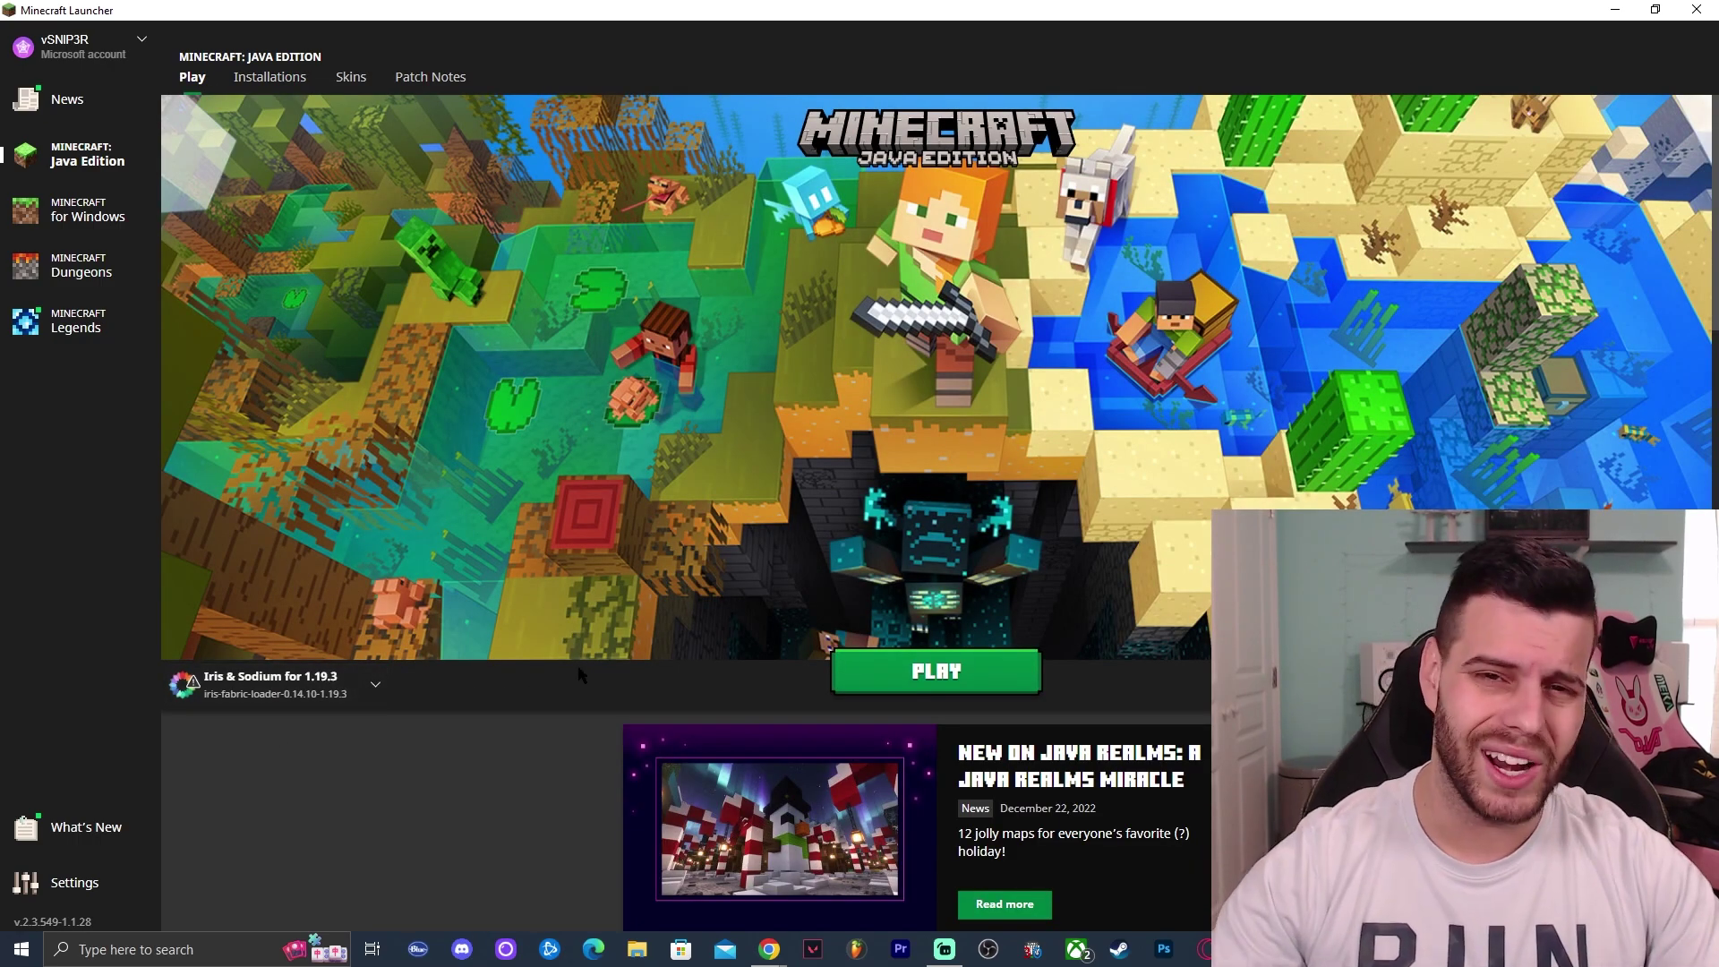
# - Play Iris & Sodium for 1.19.3, accepting the modded-installation risk warning
pyautogui.click(944, 661)
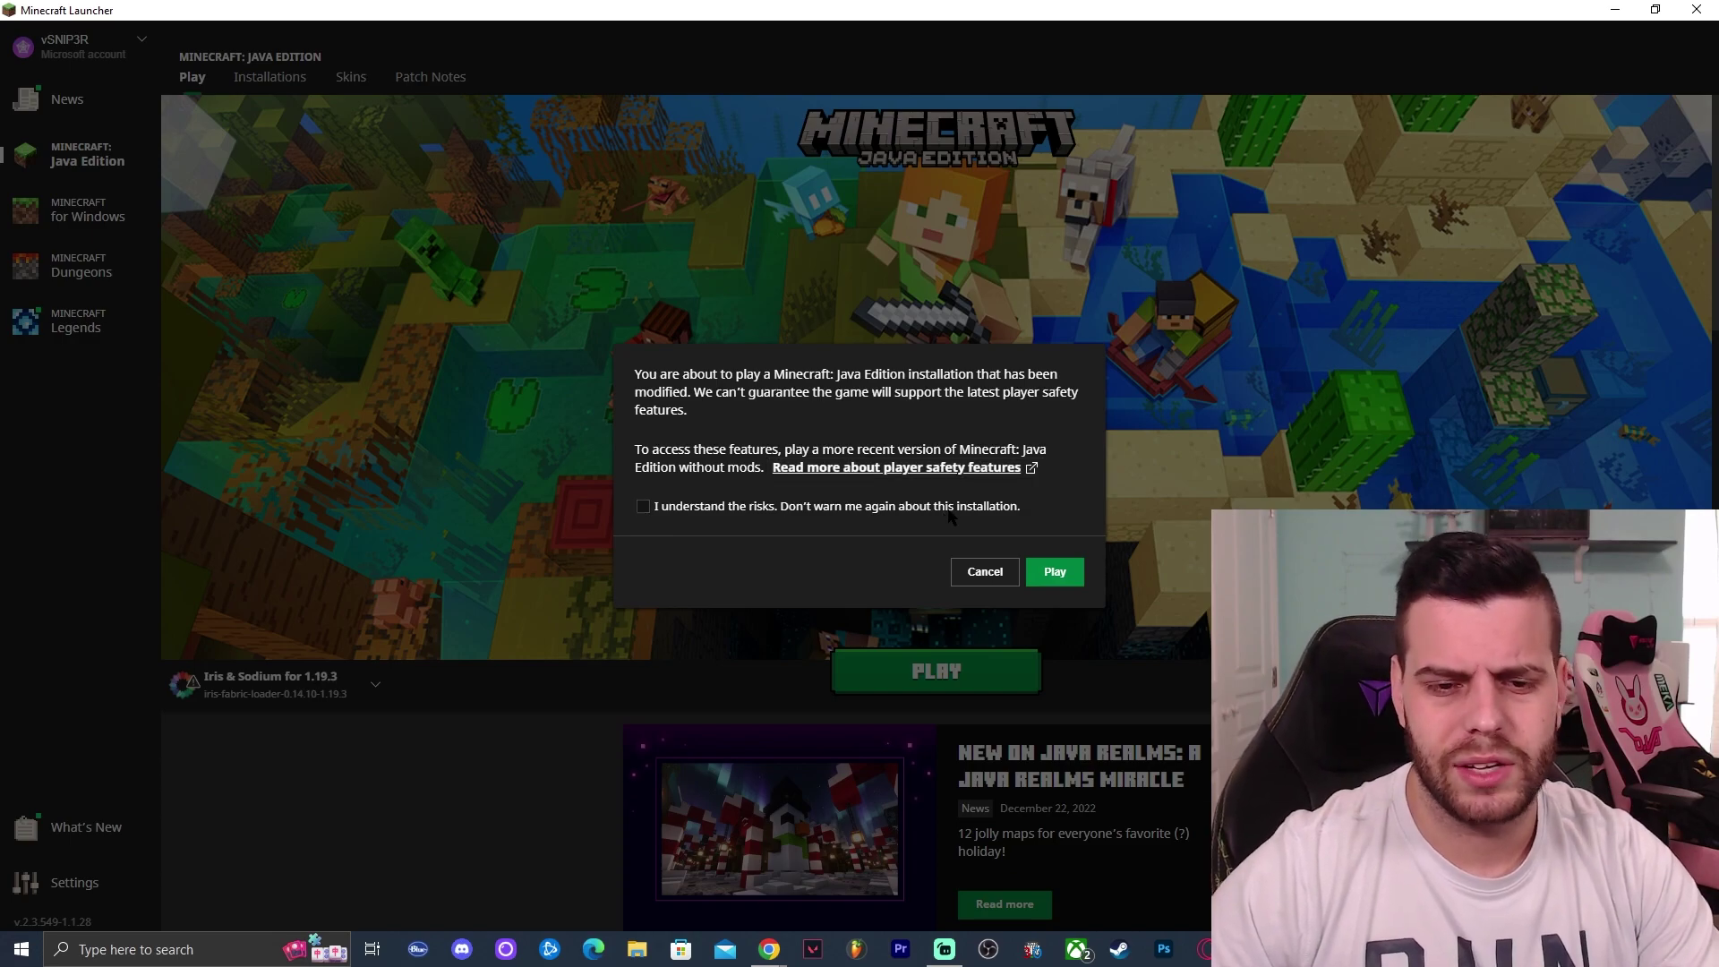
pyautogui.click(643, 506)
pyautogui.click(1054, 571)
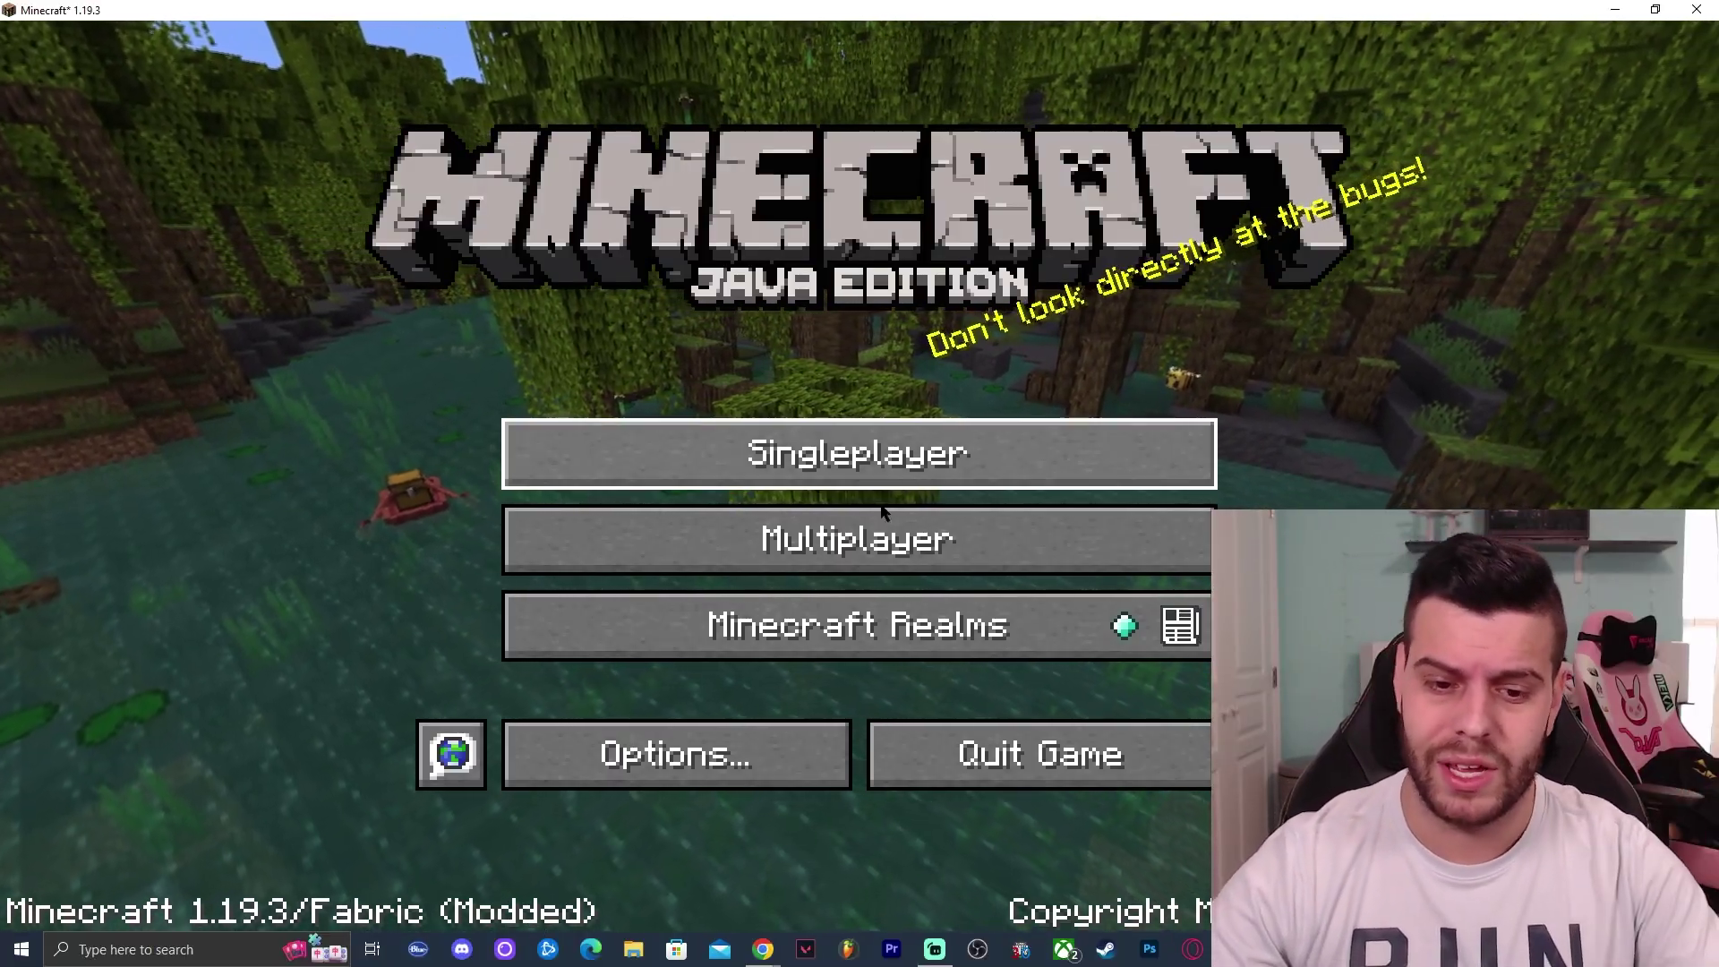
# - Go through Options and Video Settings to the Shader Packs screen
pyautogui.click(676, 754)
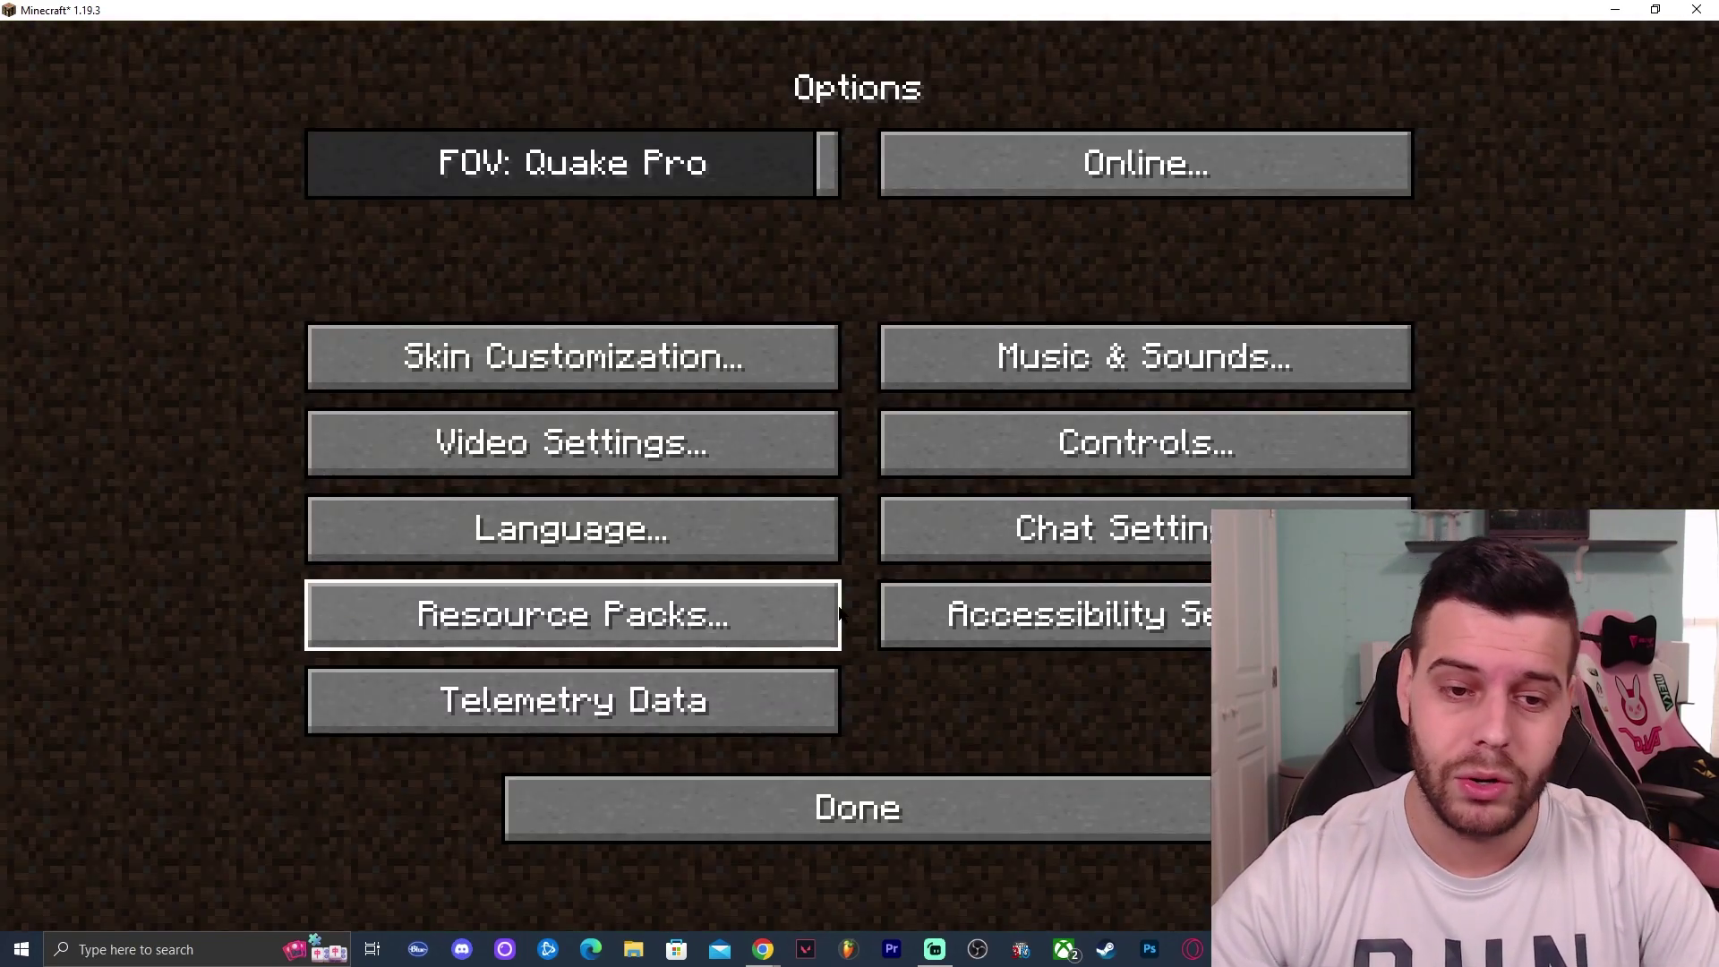
pyautogui.click(767, 433)
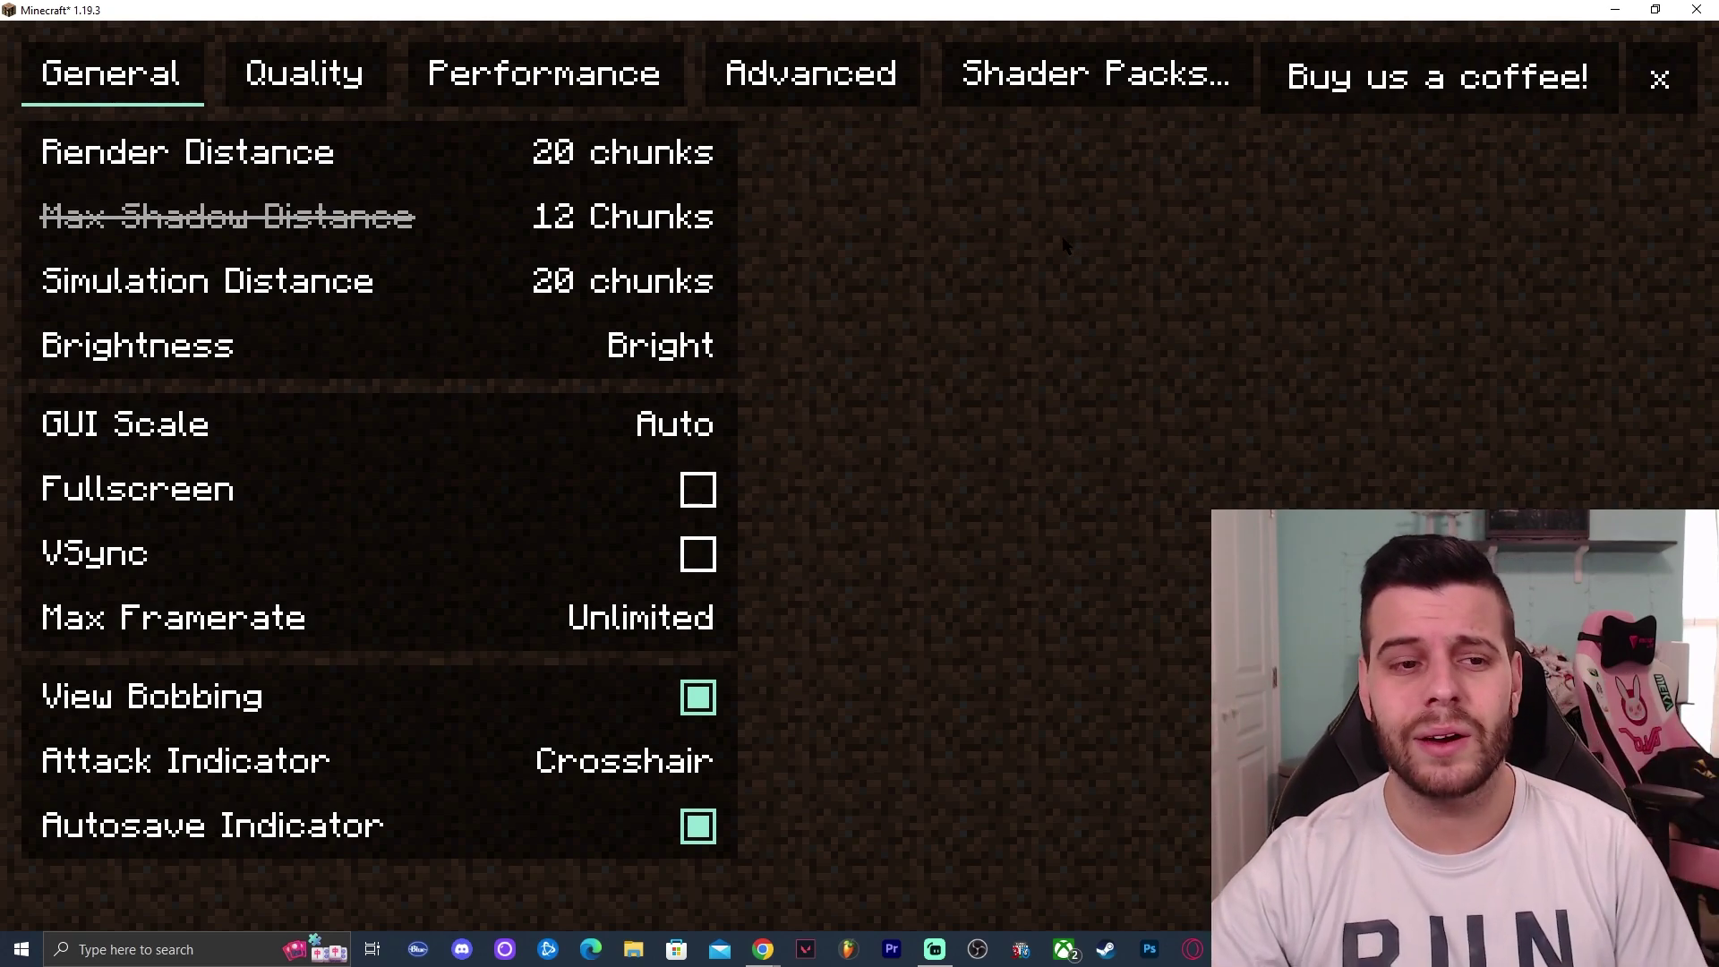
pyautogui.click(1079, 90)
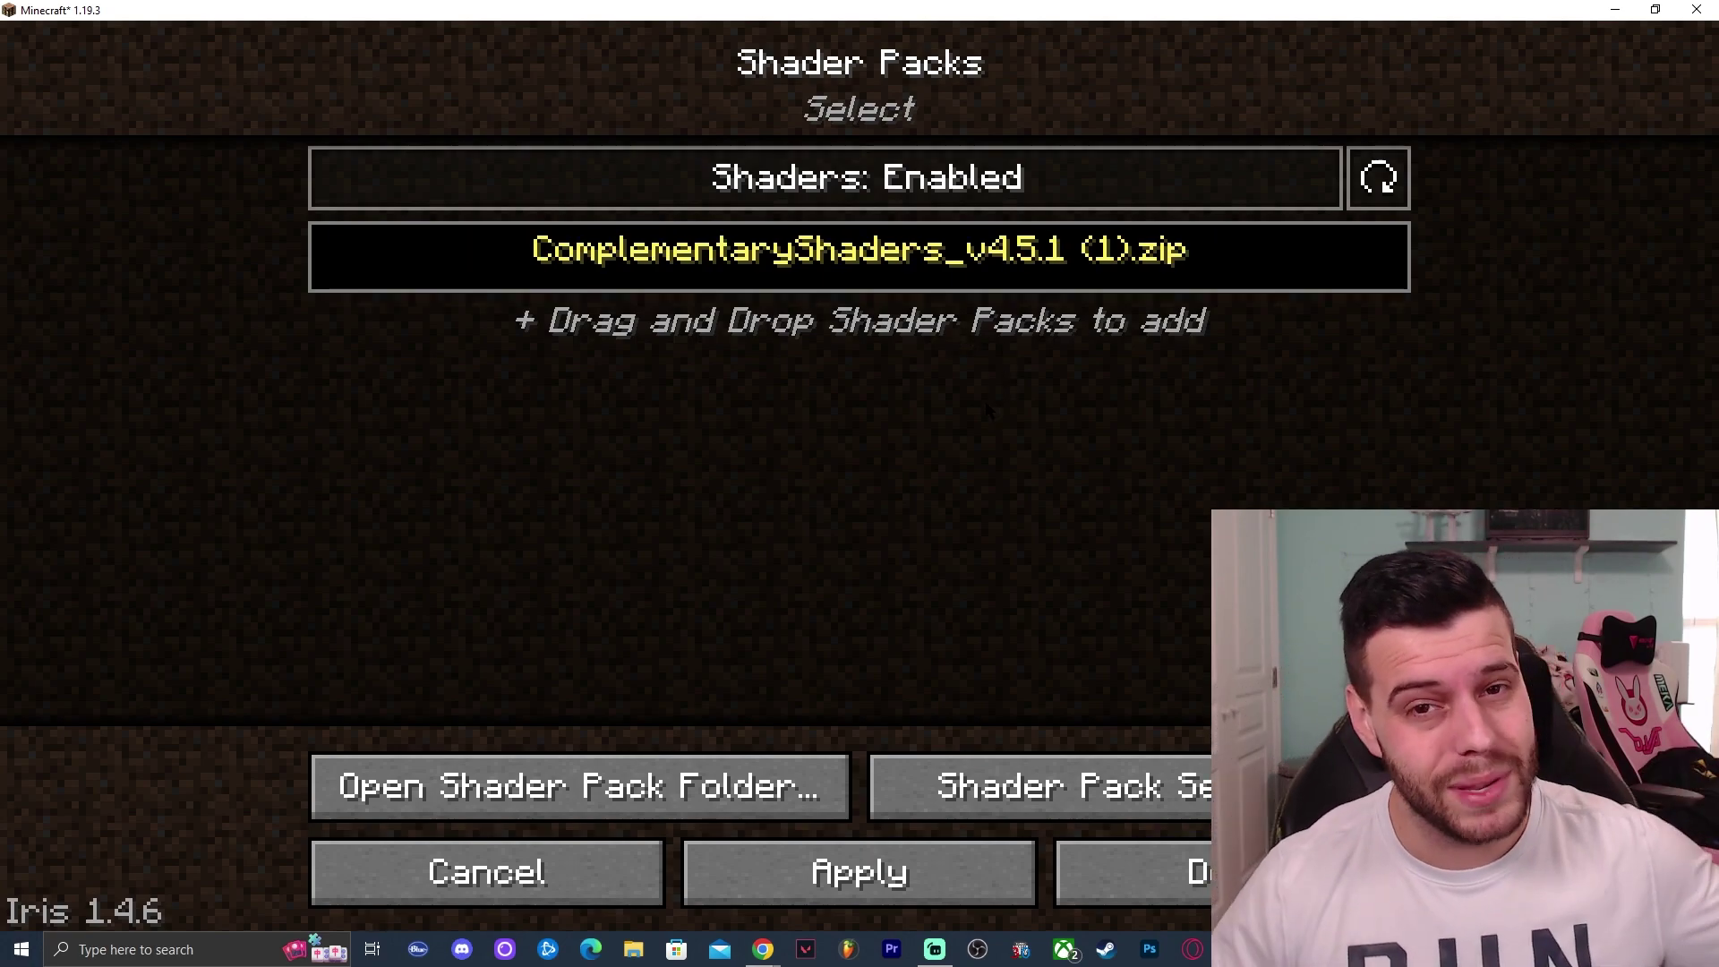
# - Drag BSL_v8.2.01.zip from the desktop into the shaderpacks folder, refresh it, and return to Minecraft
pyautogui.click(688, 786)
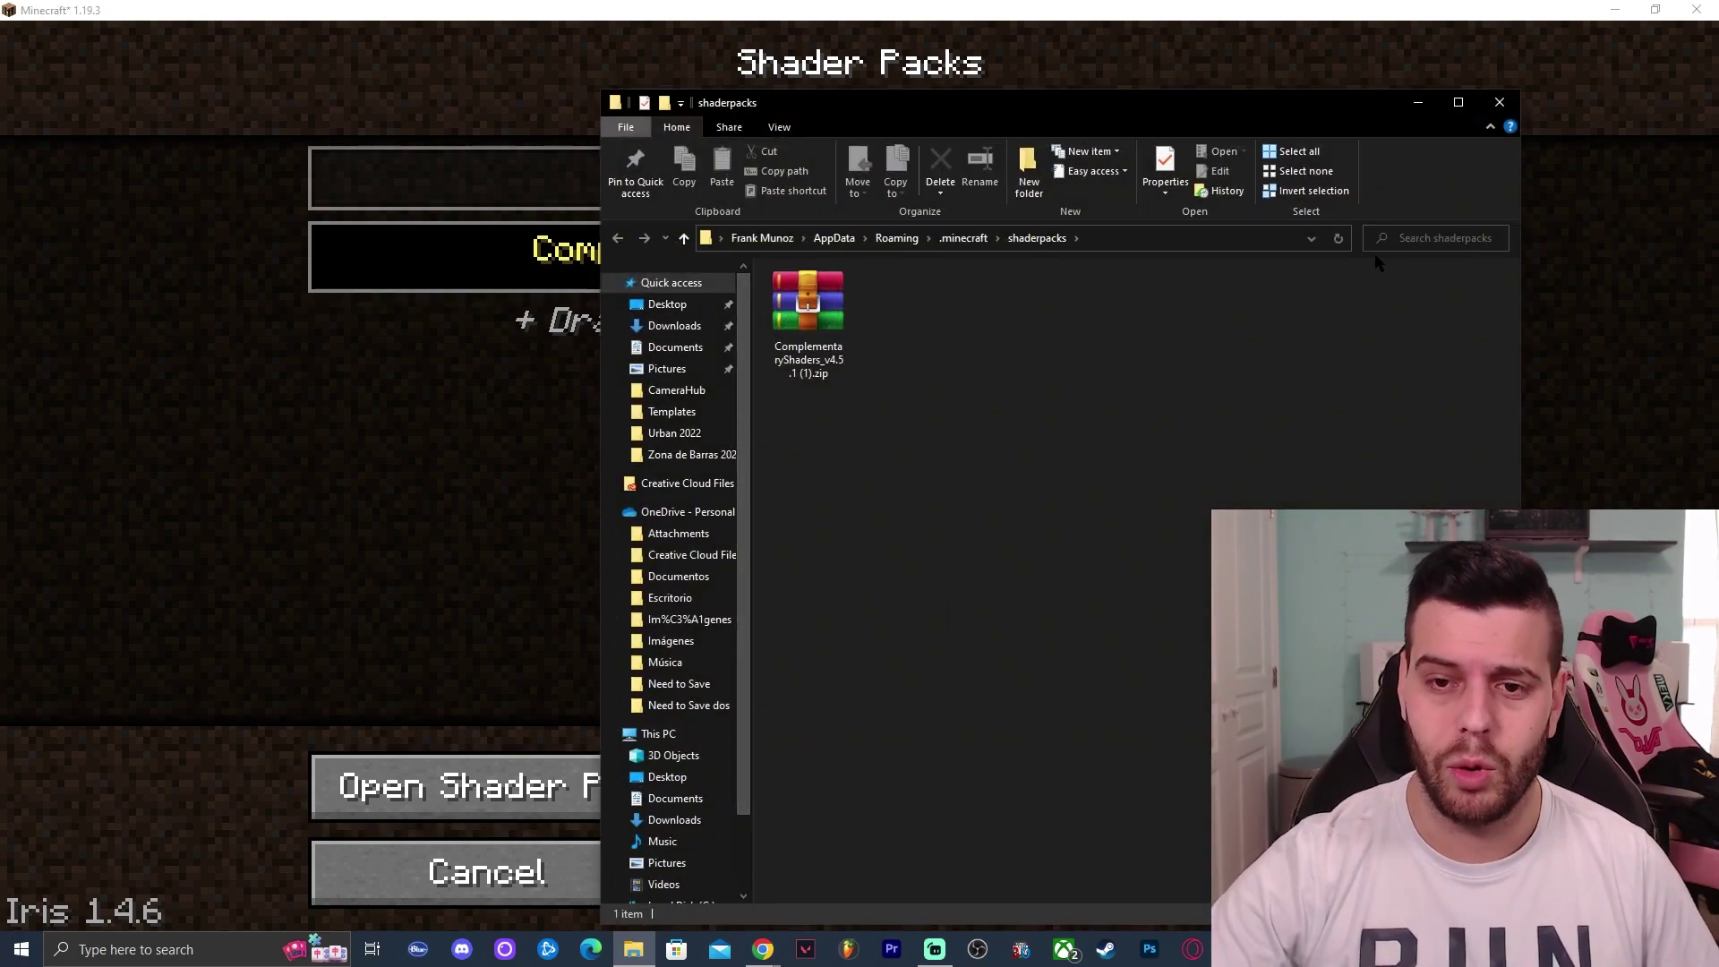
pyautogui.click(1625, 8)
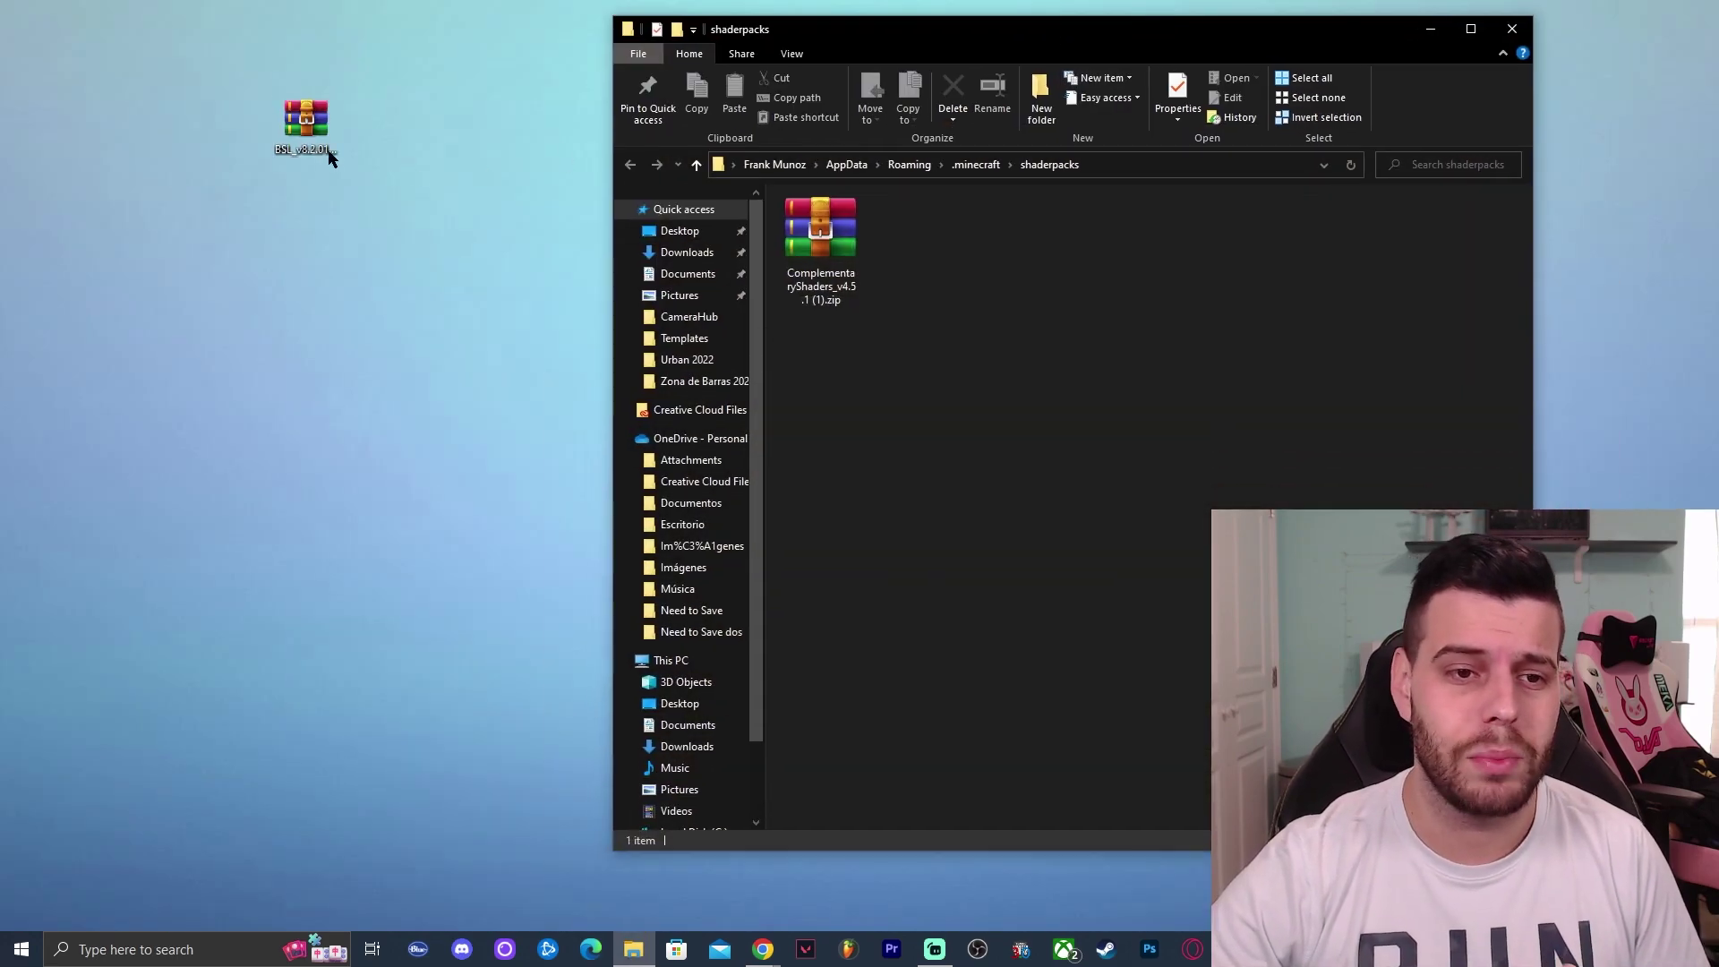
pyautogui.click(328, 154)
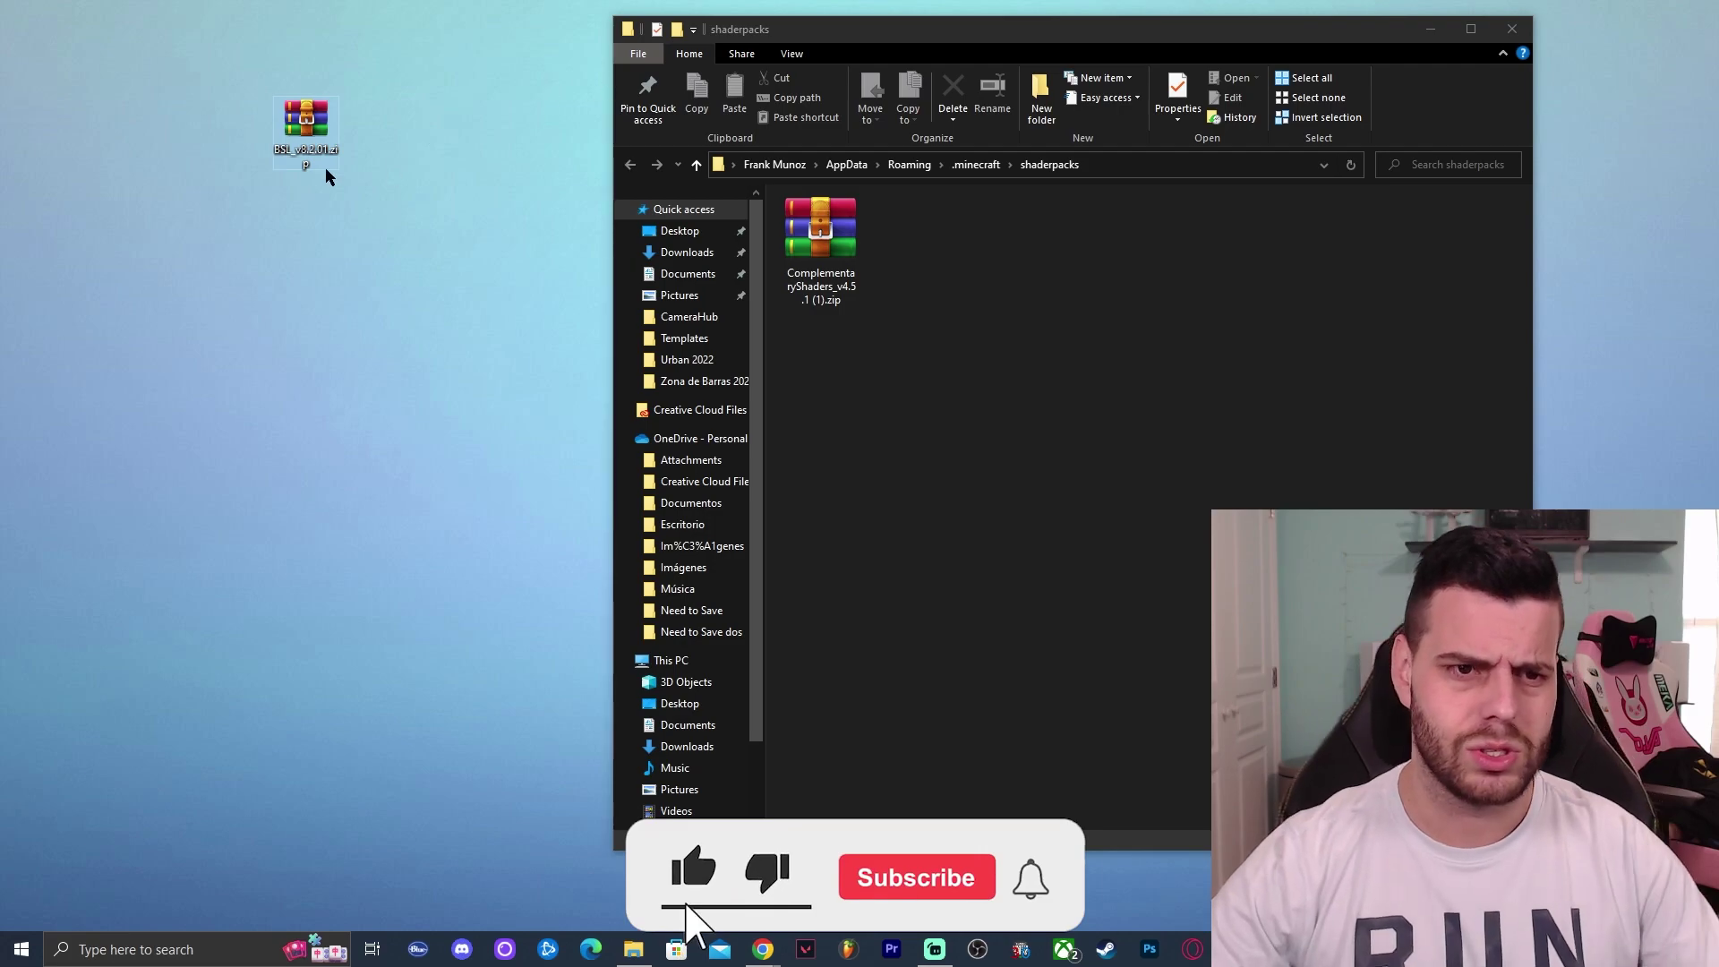
pyautogui.moveTo(323, 166); pyautogui.dragTo(975, 269)
pyautogui.rightClick(1119, 261)
pyautogui.click(1162, 327)
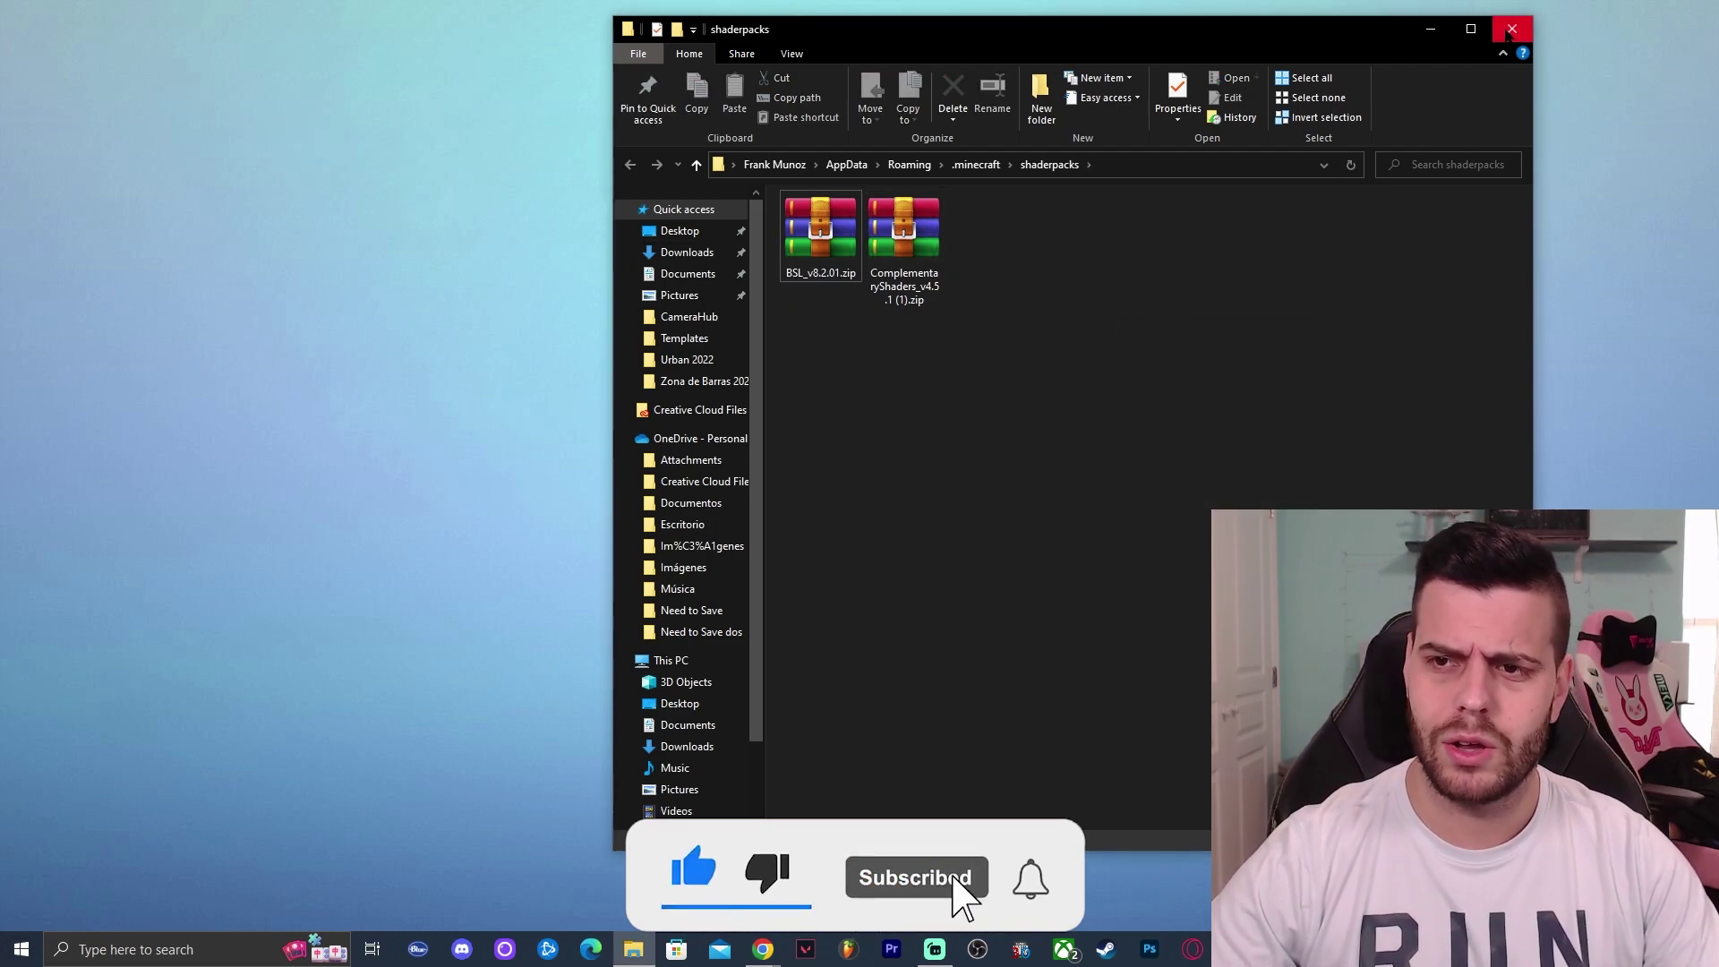
pyautogui.hotkey('alt', 'Tab')
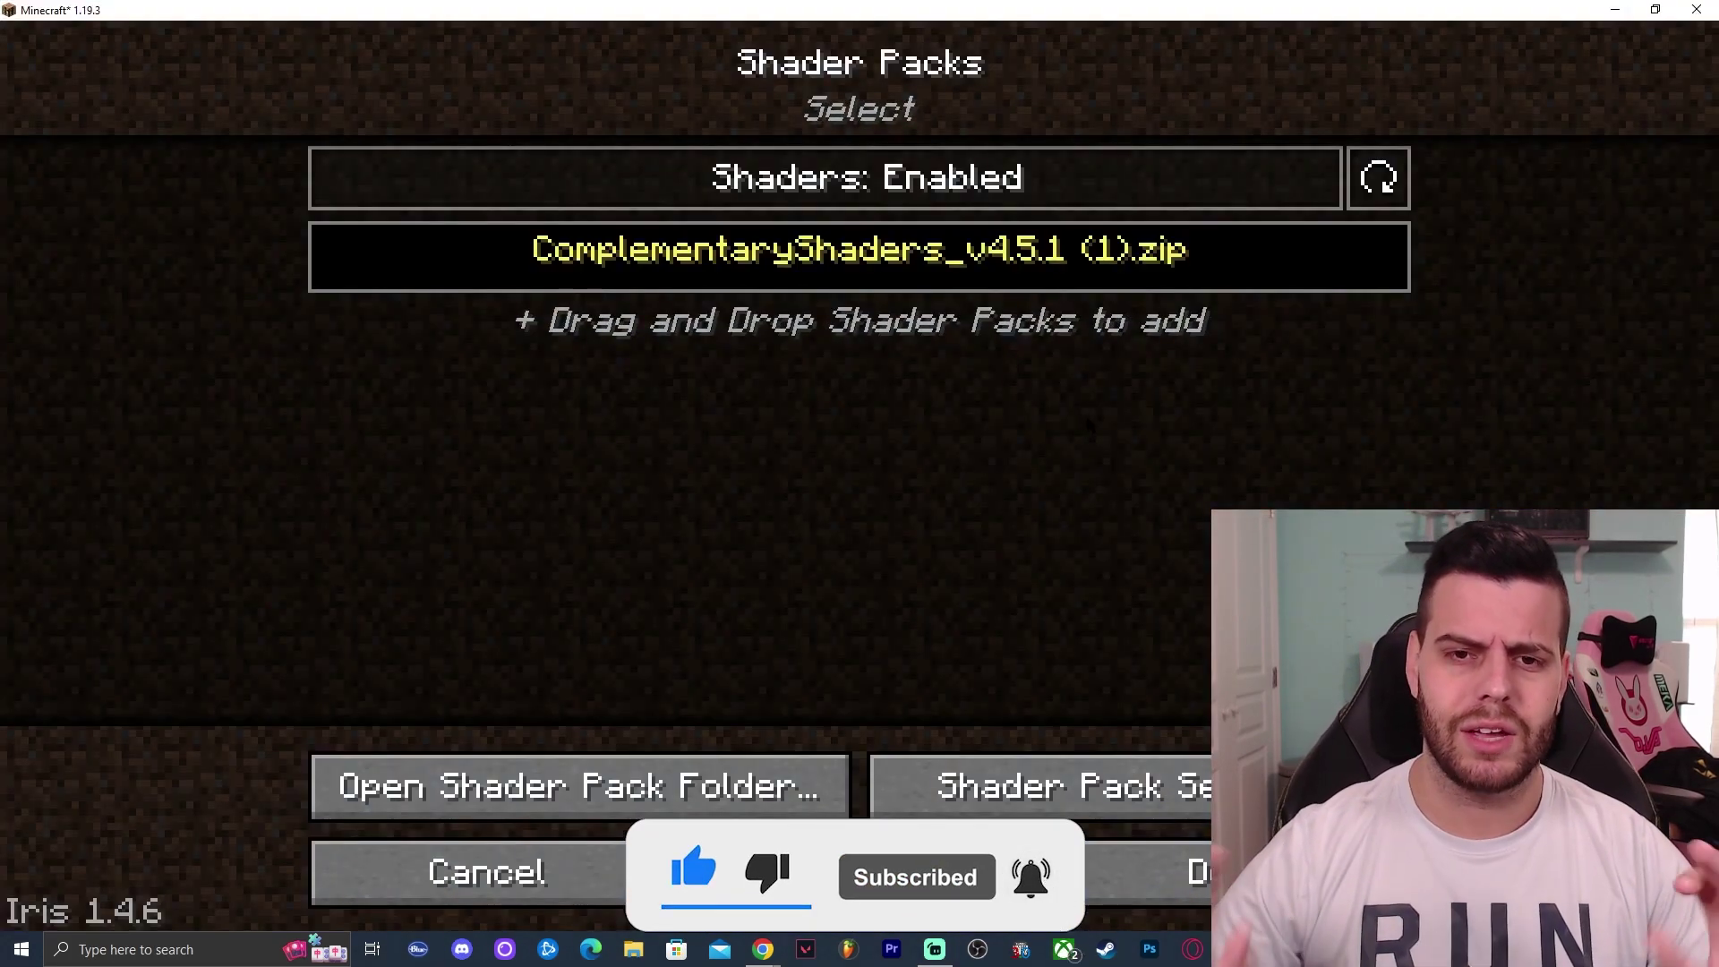
# - Reload the shader list, then select and apply BSL_v8.2.01.zip
pyautogui.click(1383, 180)
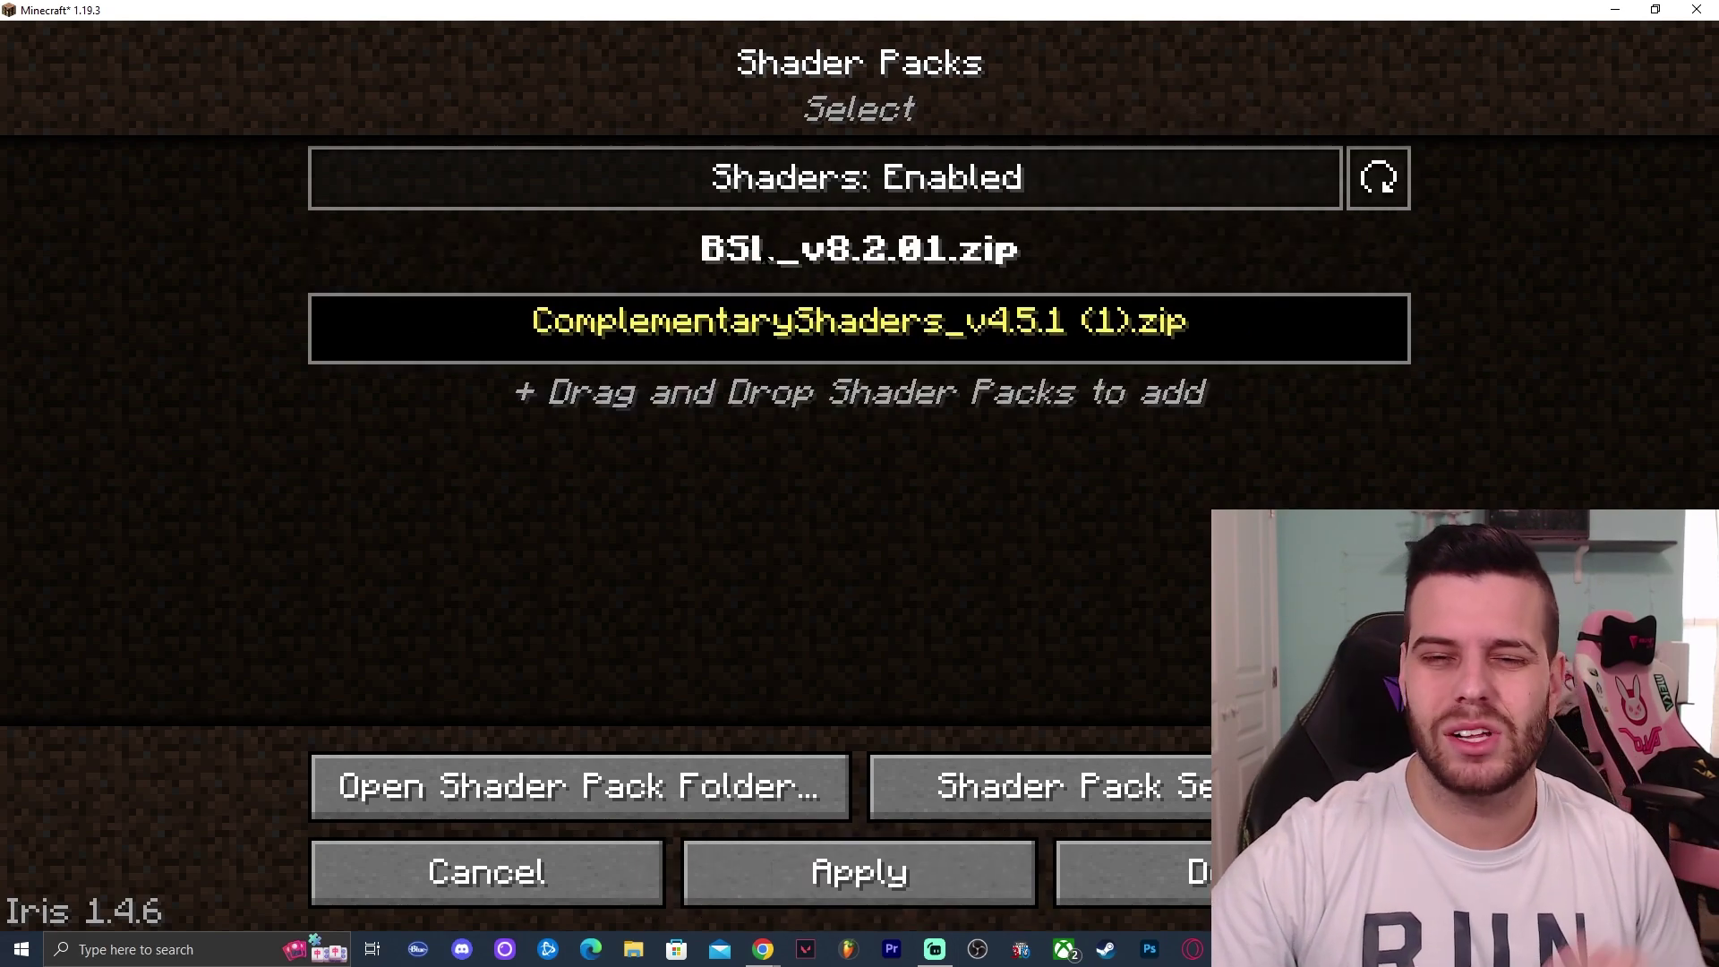
pyautogui.click(767, 256)
pyautogui.click(841, 873)
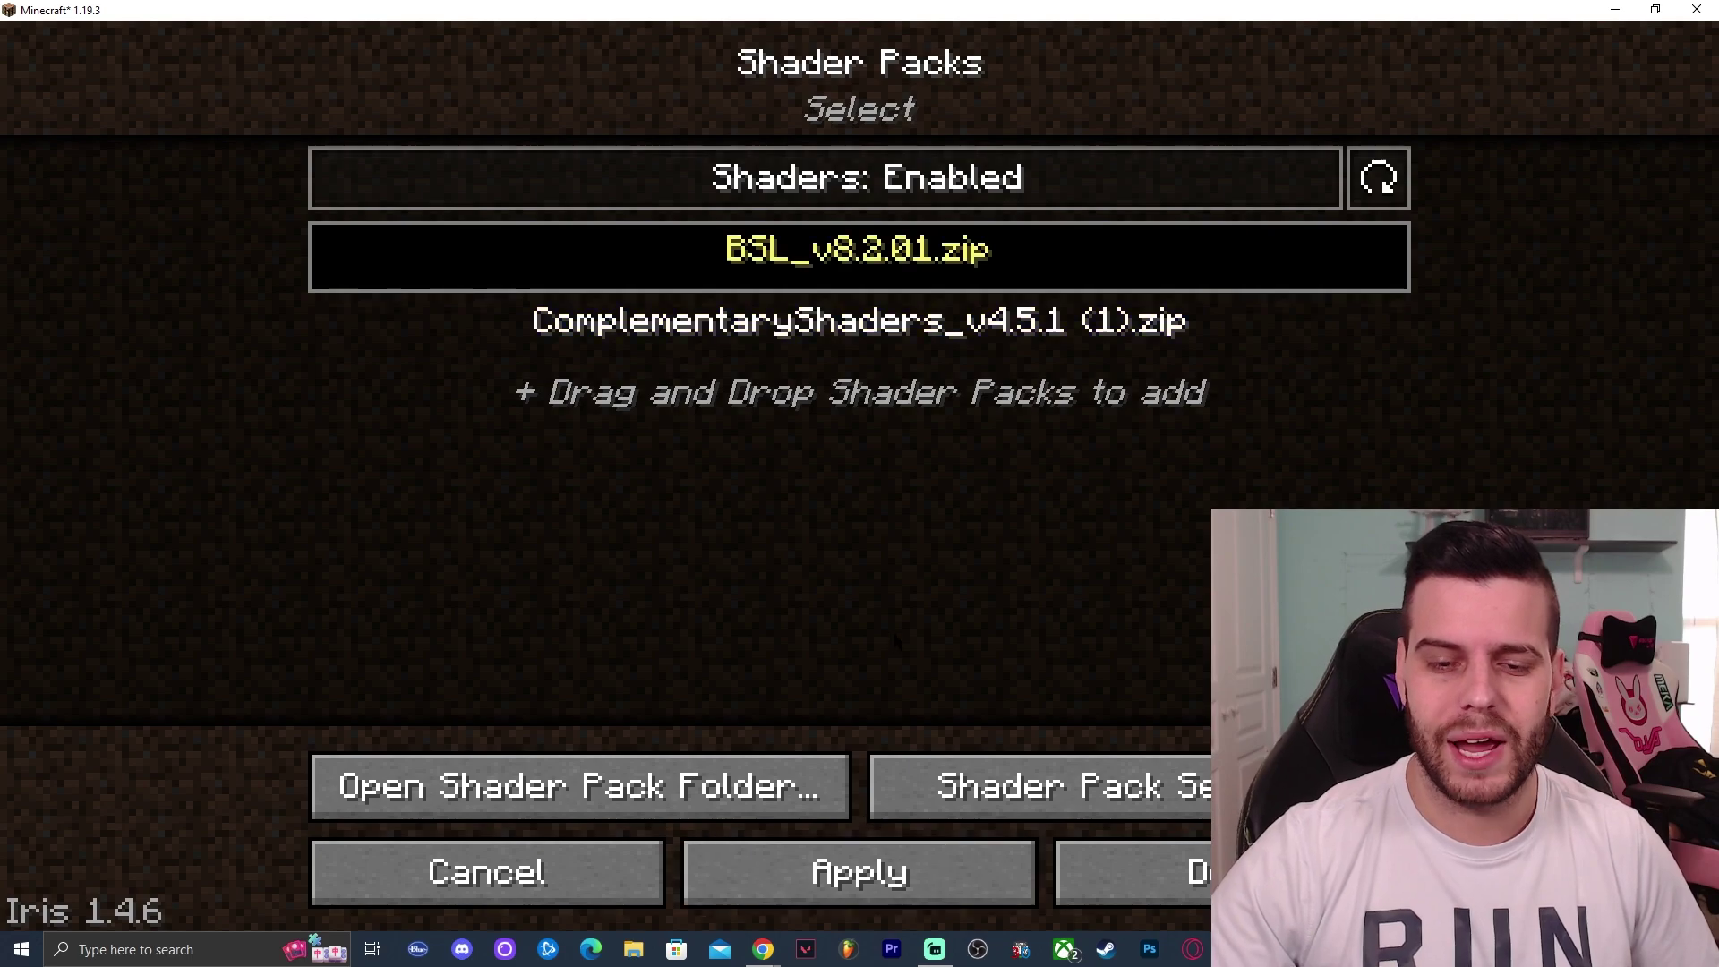
pyautogui.click(1164, 870)
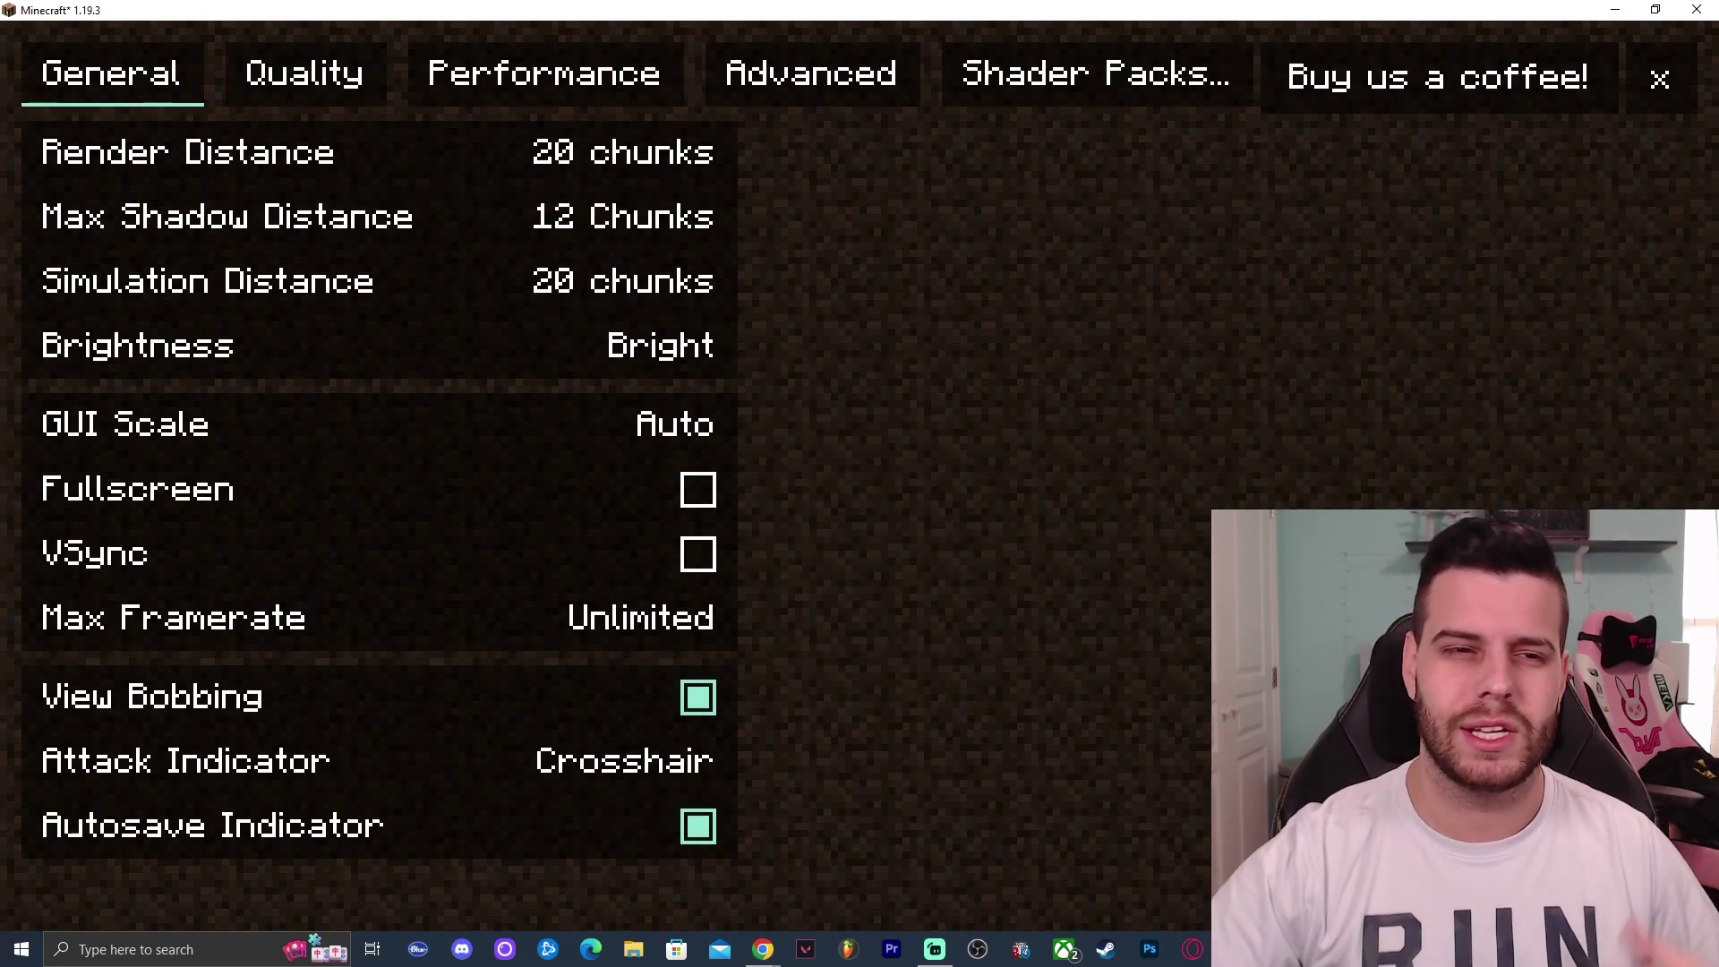
# - Browse the Quality and Performance video options, leaving Graphics on Fast, then return to the title screen
pyautogui.click(304, 73)
pyautogui.click(543, 73)
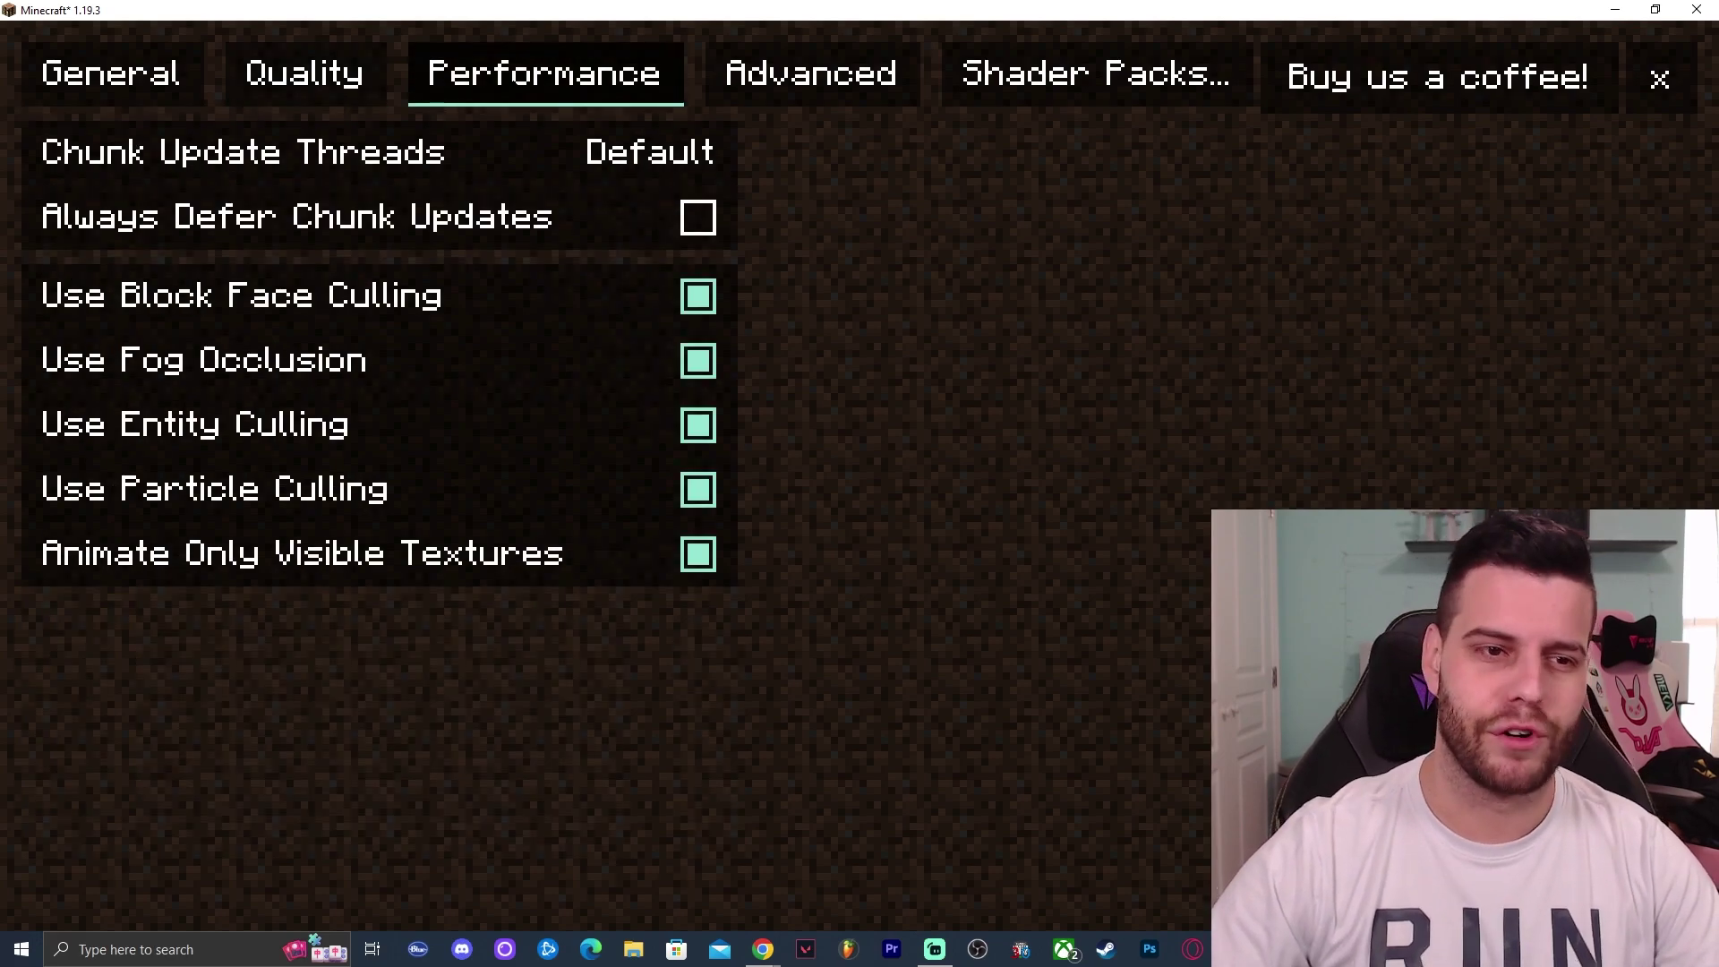
pyautogui.click(305, 74)
pyautogui.click(376, 153)
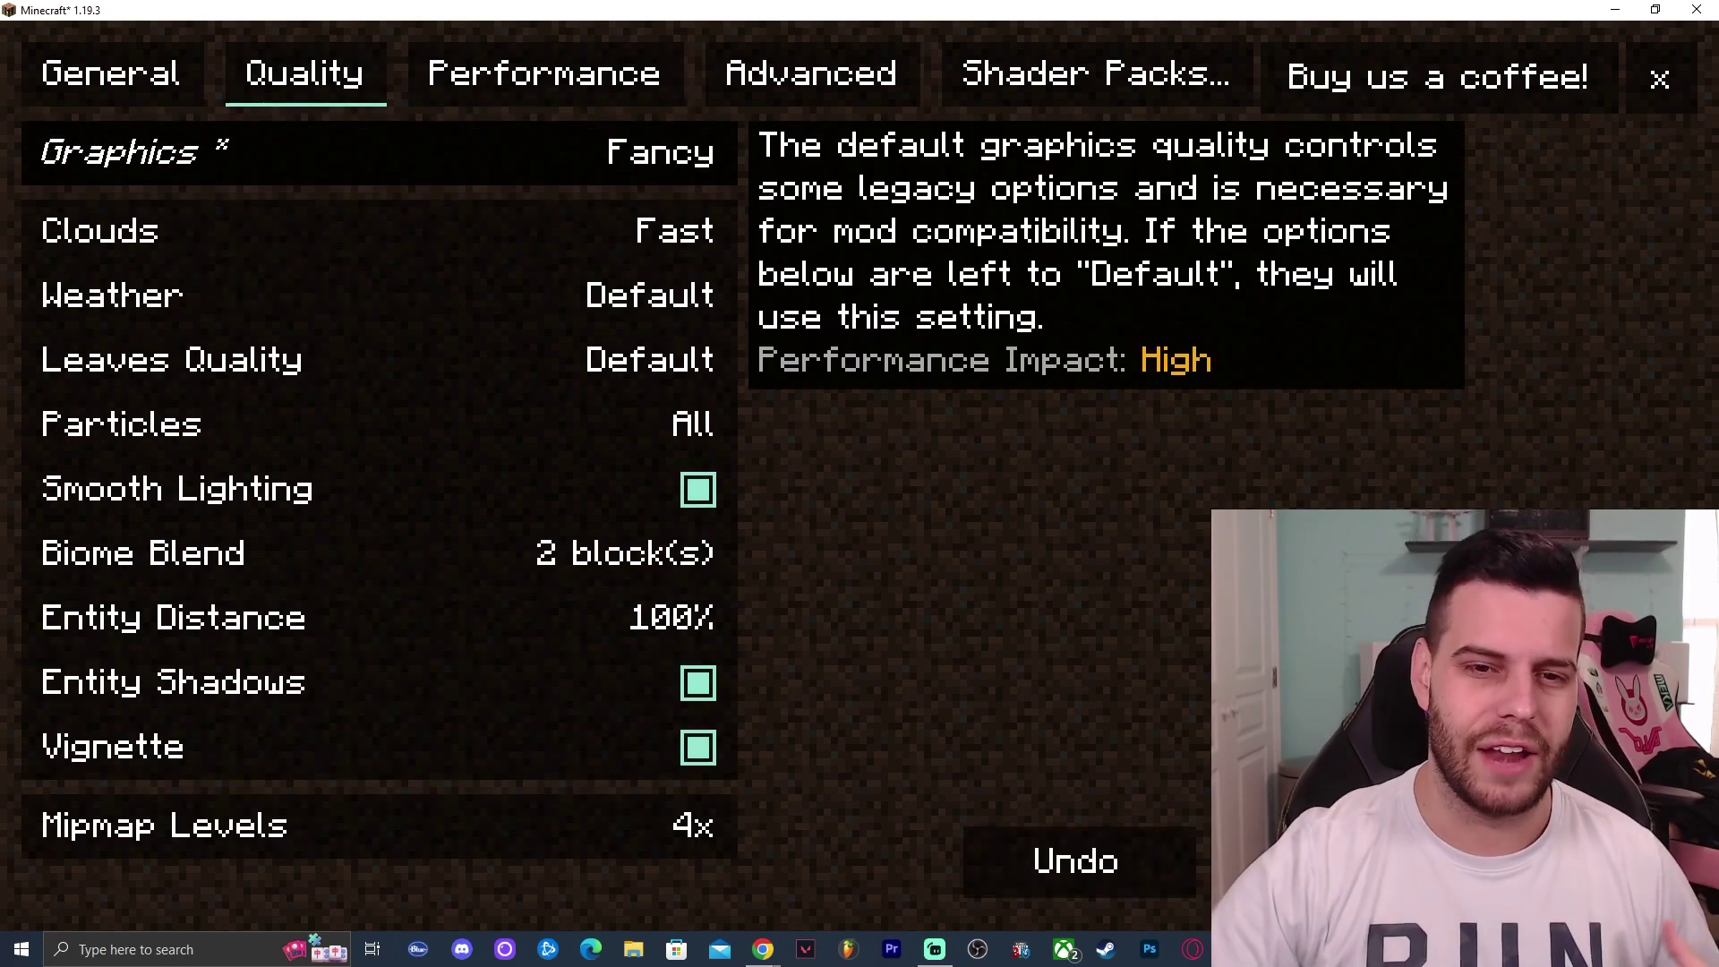
pyautogui.click(376, 152)
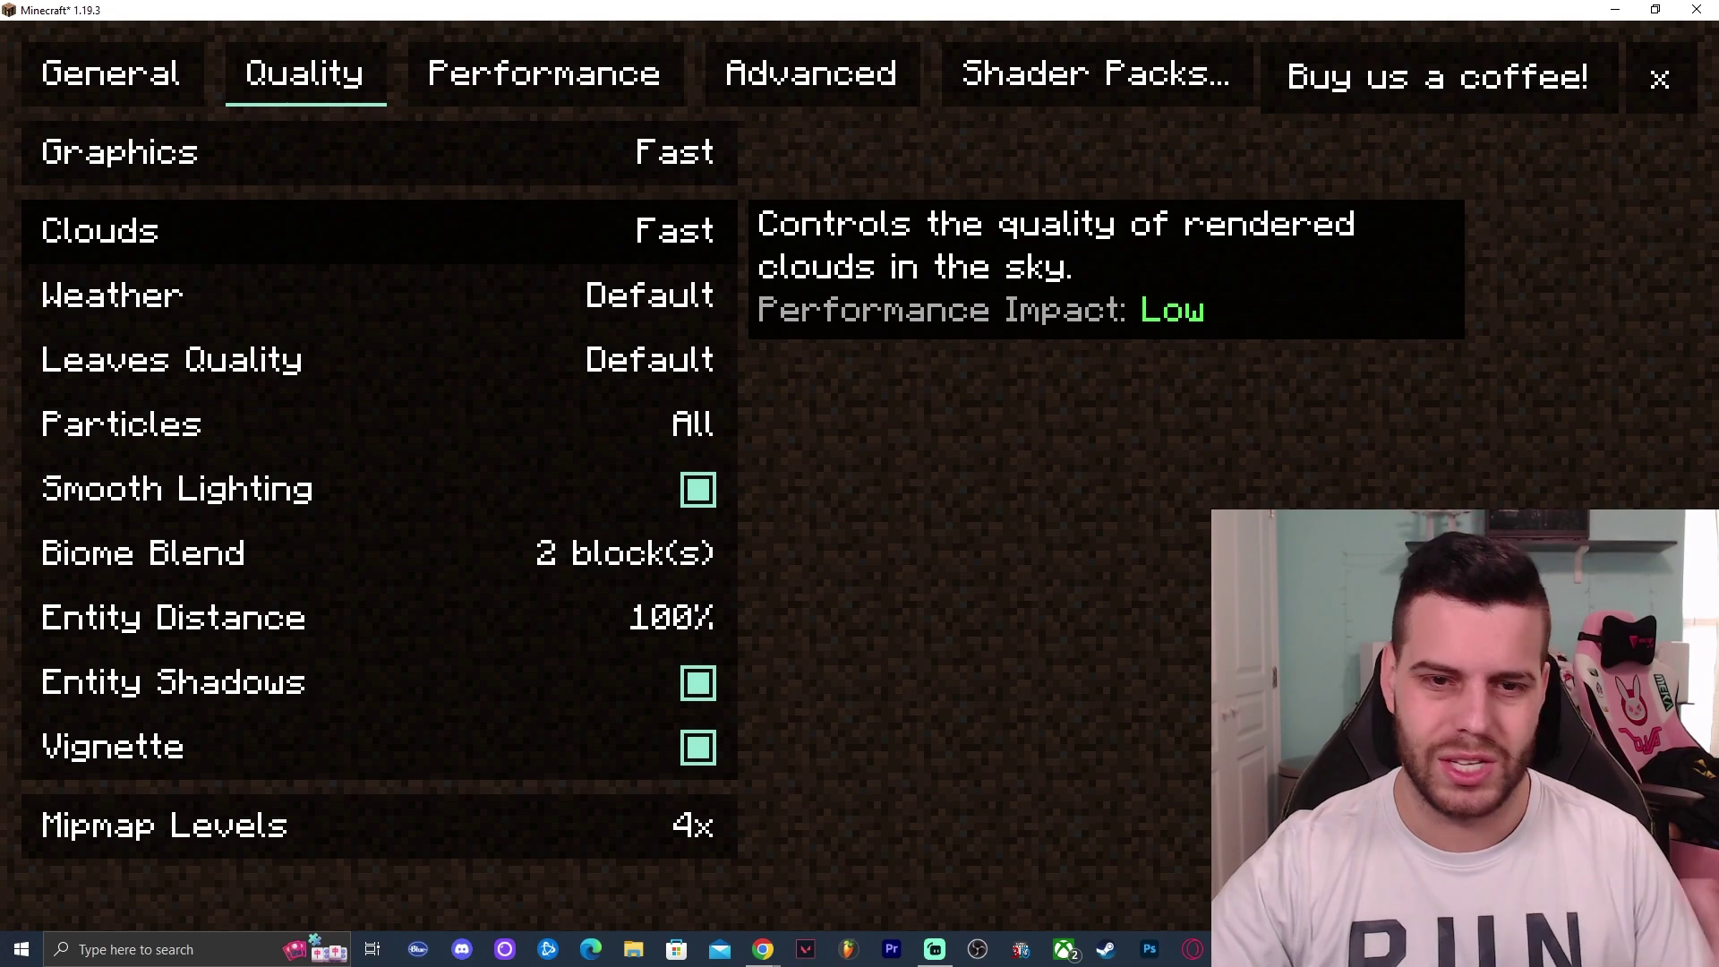
pyautogui.click(164, 76)
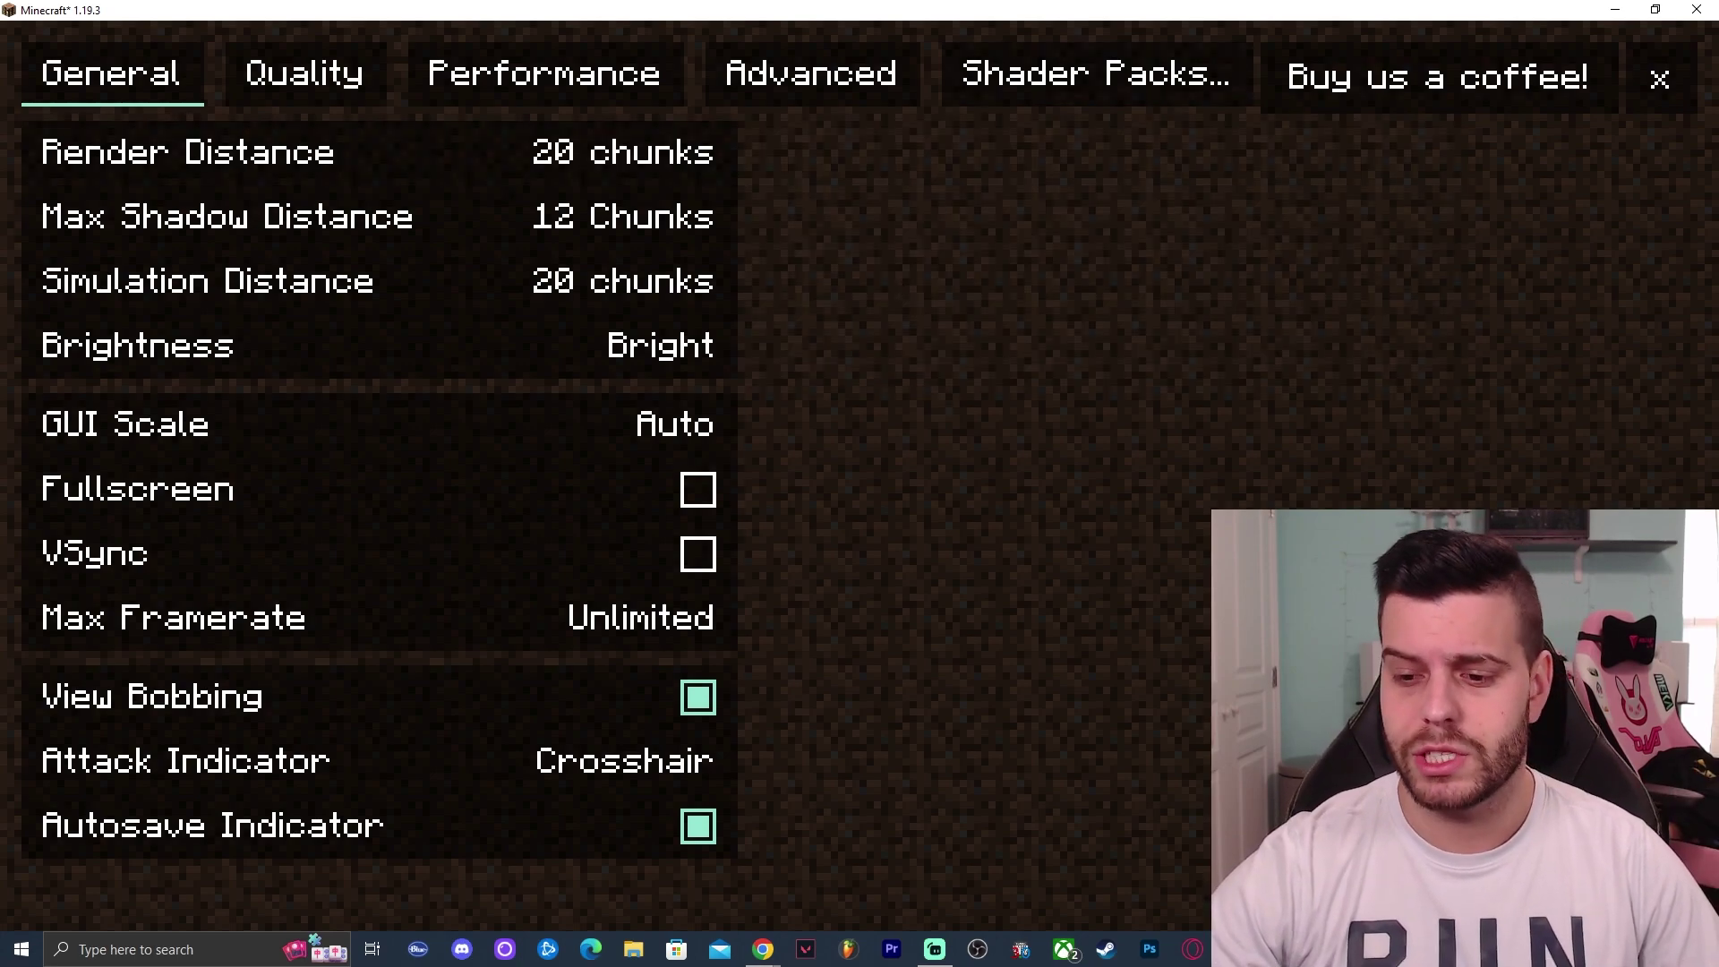
pyautogui.press('Escape')
pyautogui.click(1145, 802)
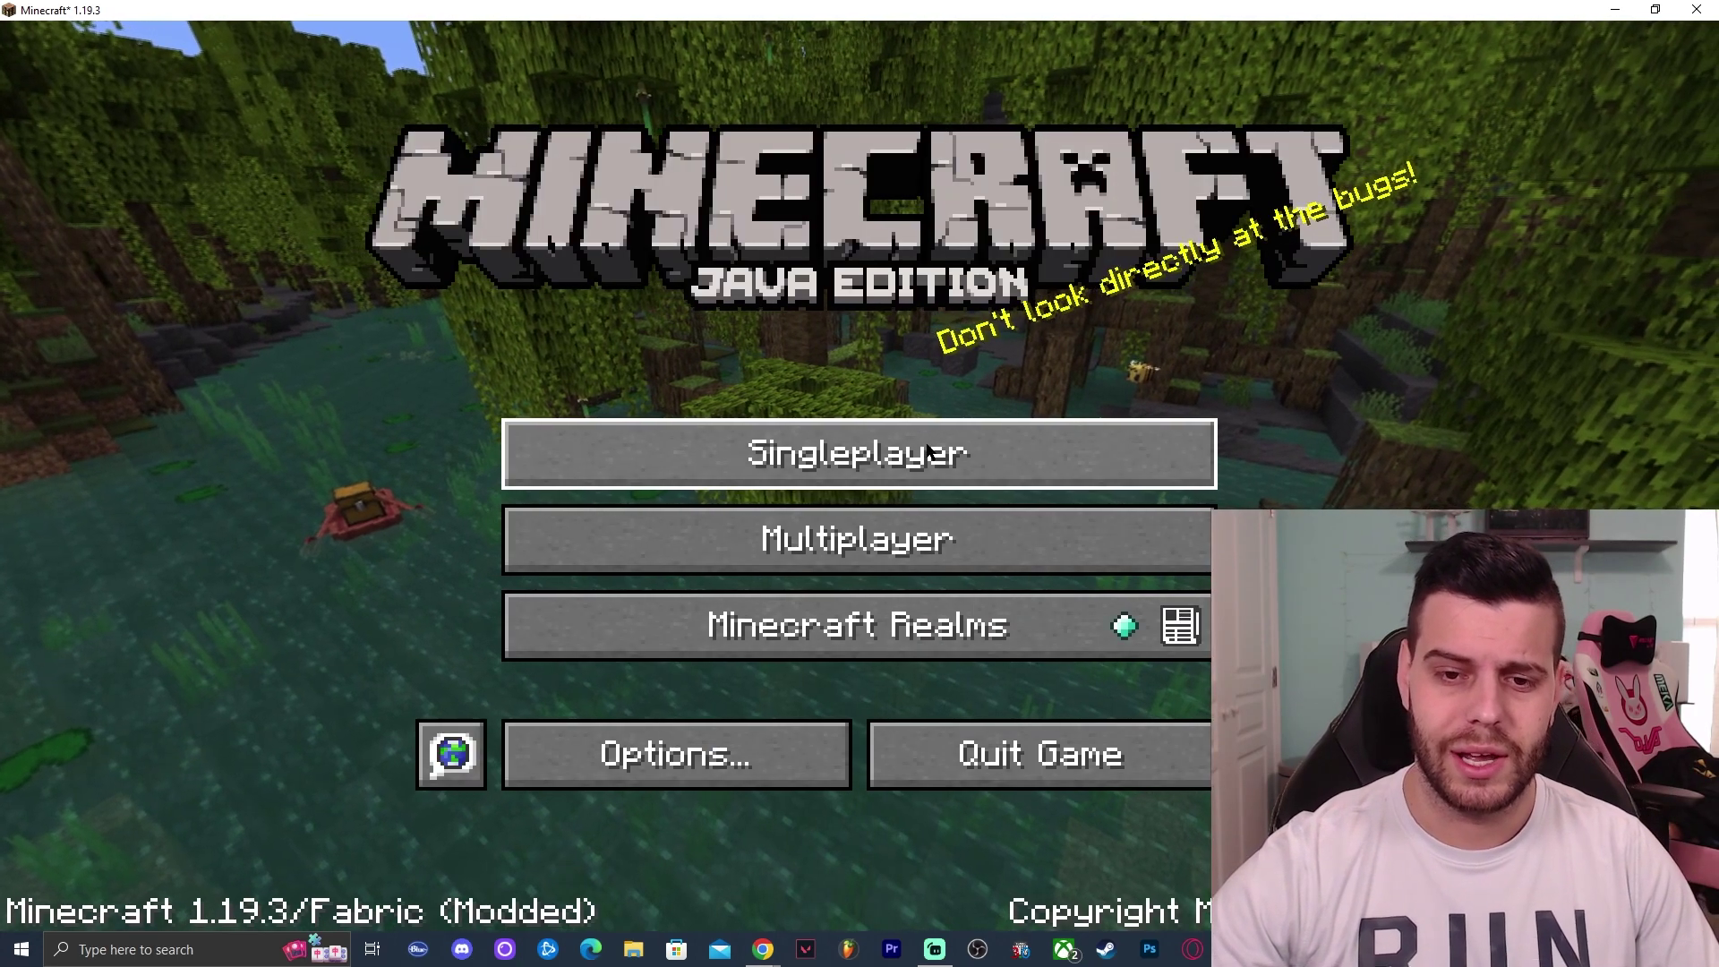
# - Create a new Singleplayer world with default settings and load into it
pyautogui.click(929, 449)
pyautogui.click(1038, 781)
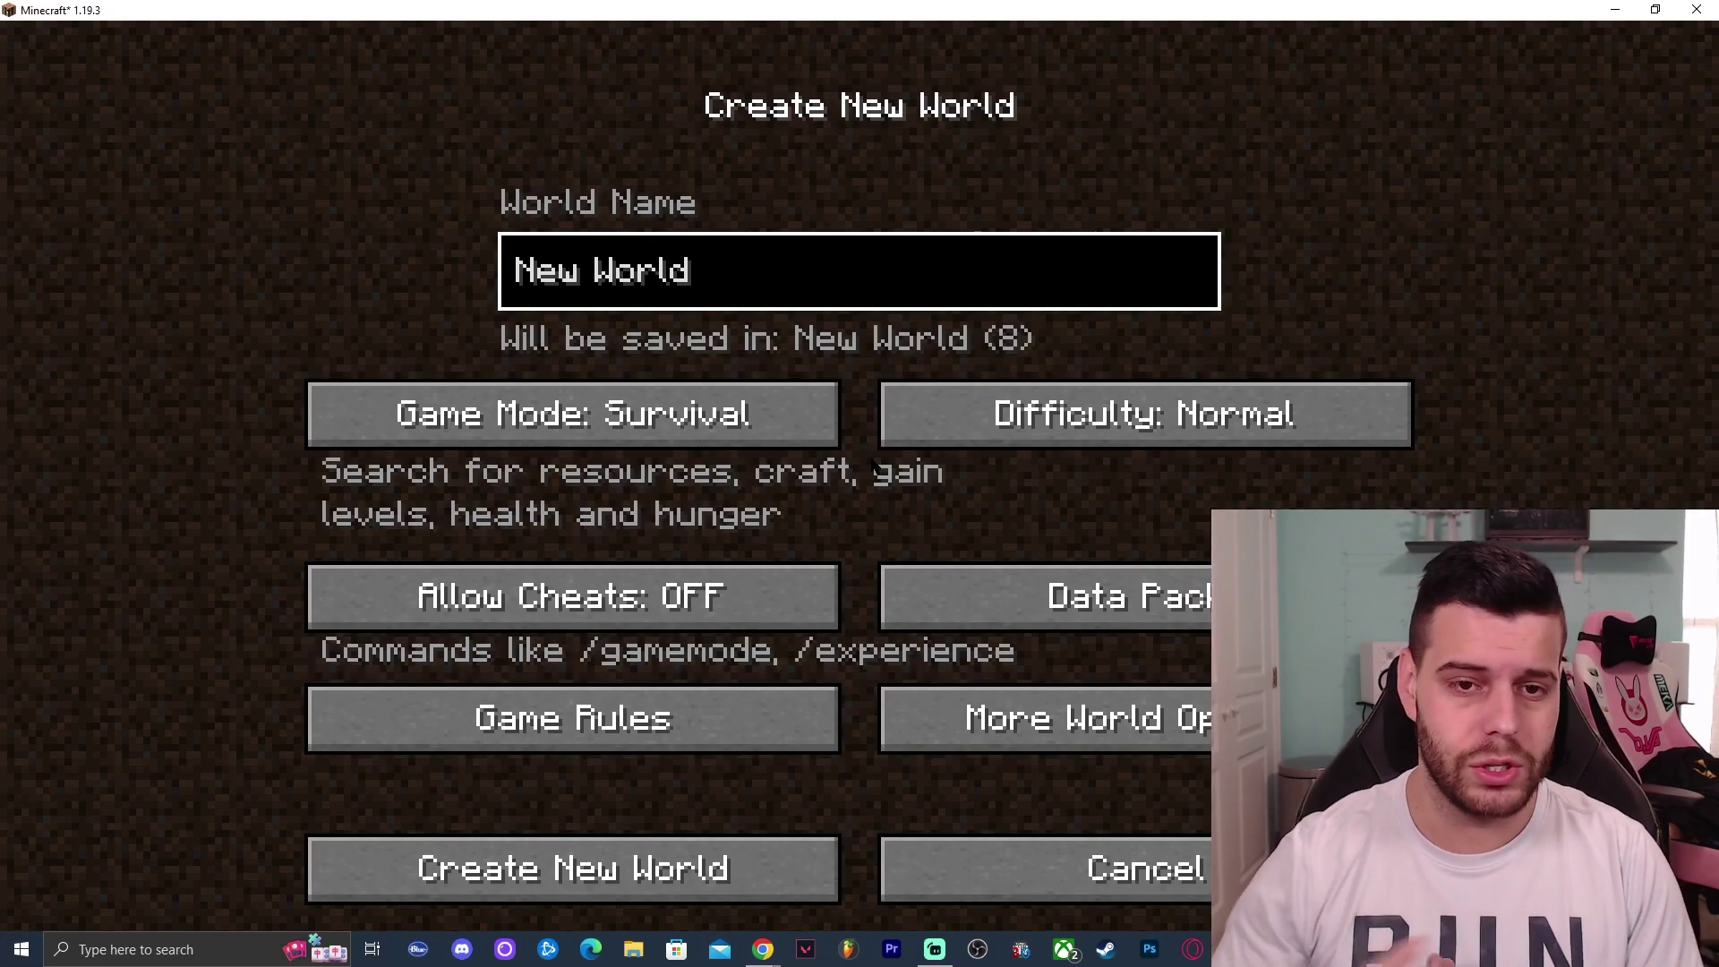
pyautogui.click(573, 867)
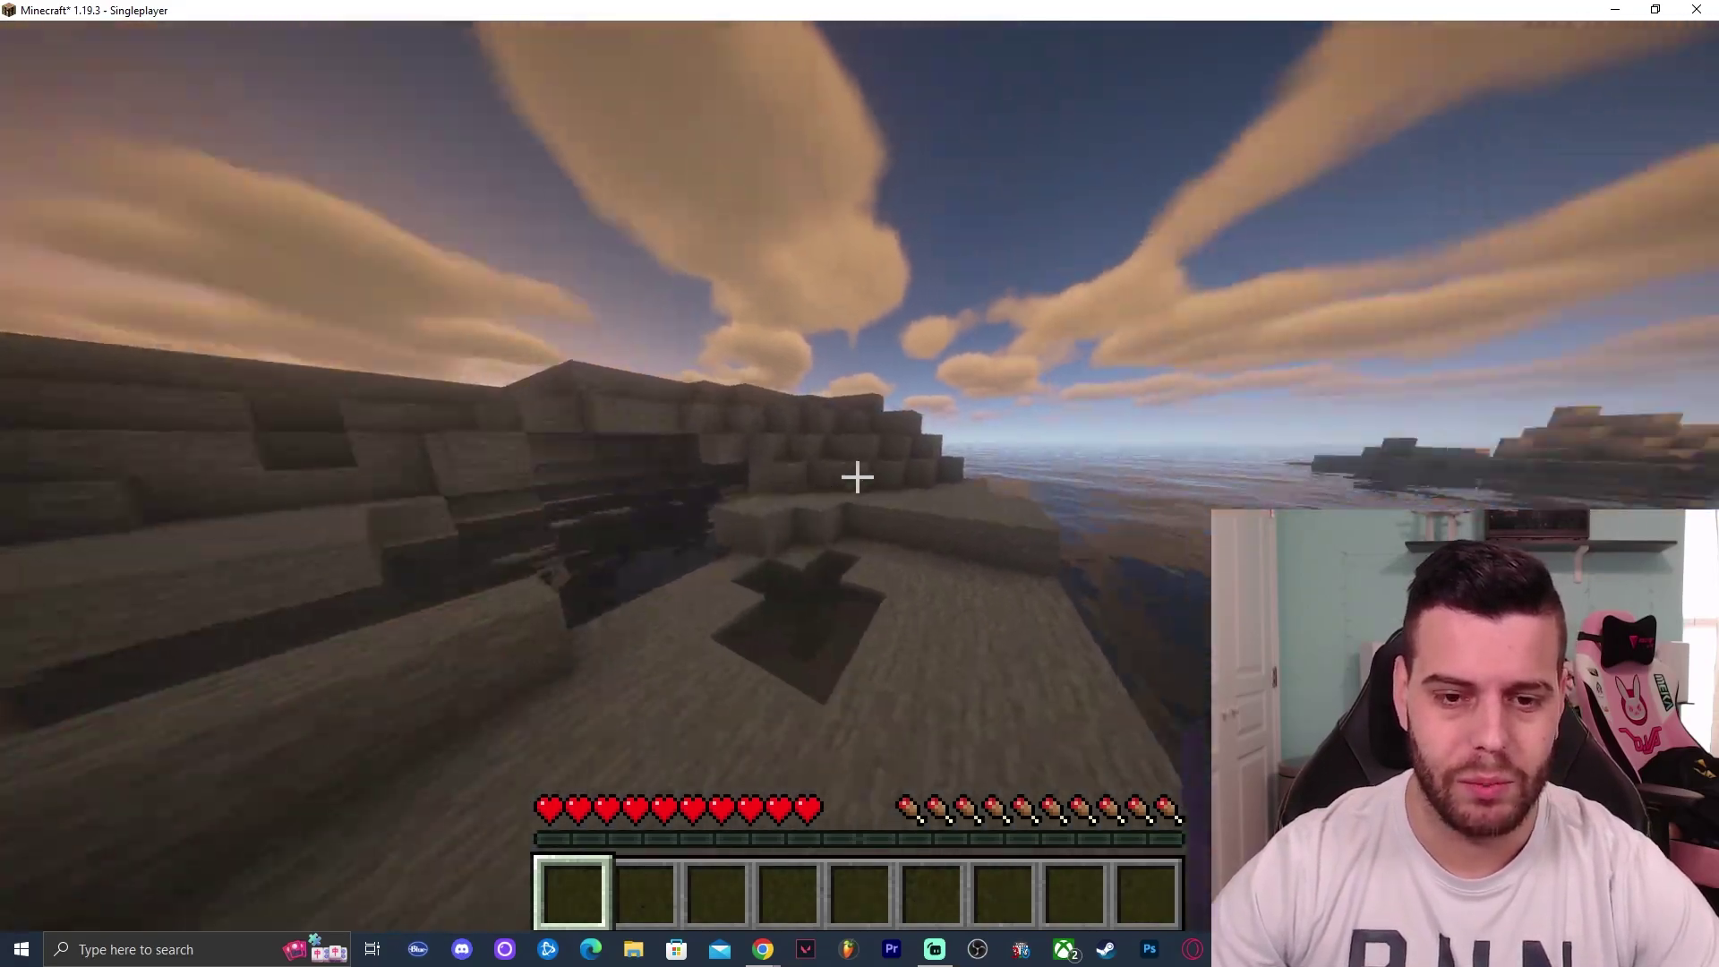
pyautogui.press('F3')
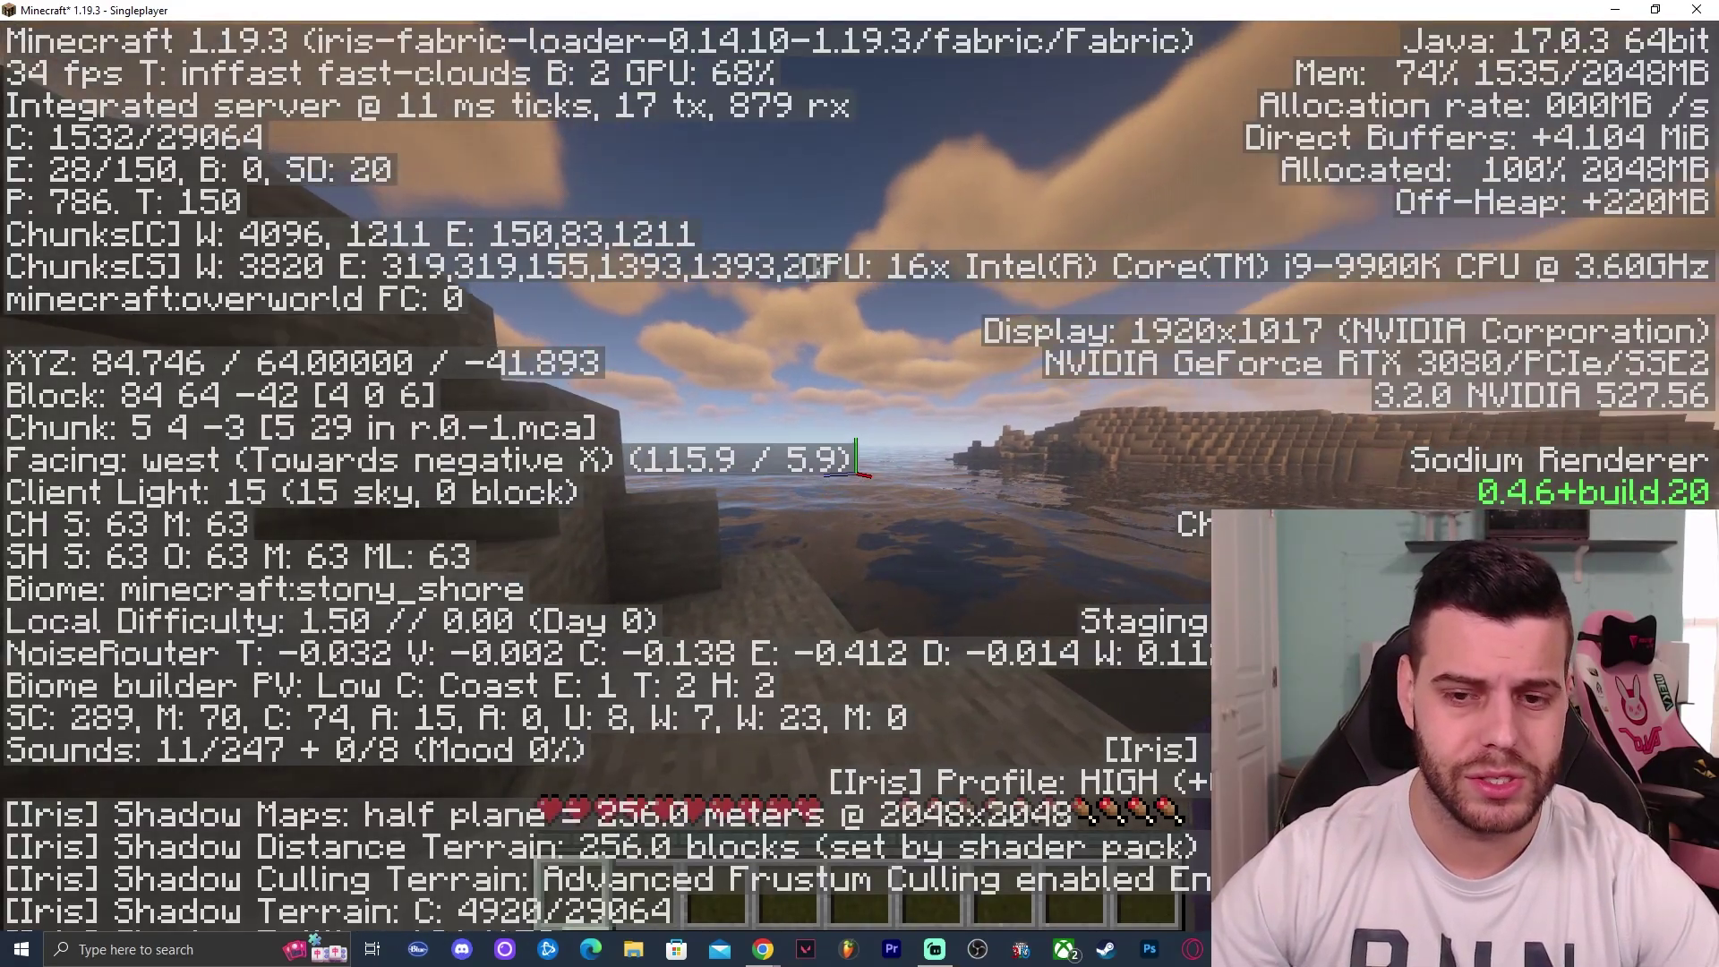
pyautogui.press('F3')
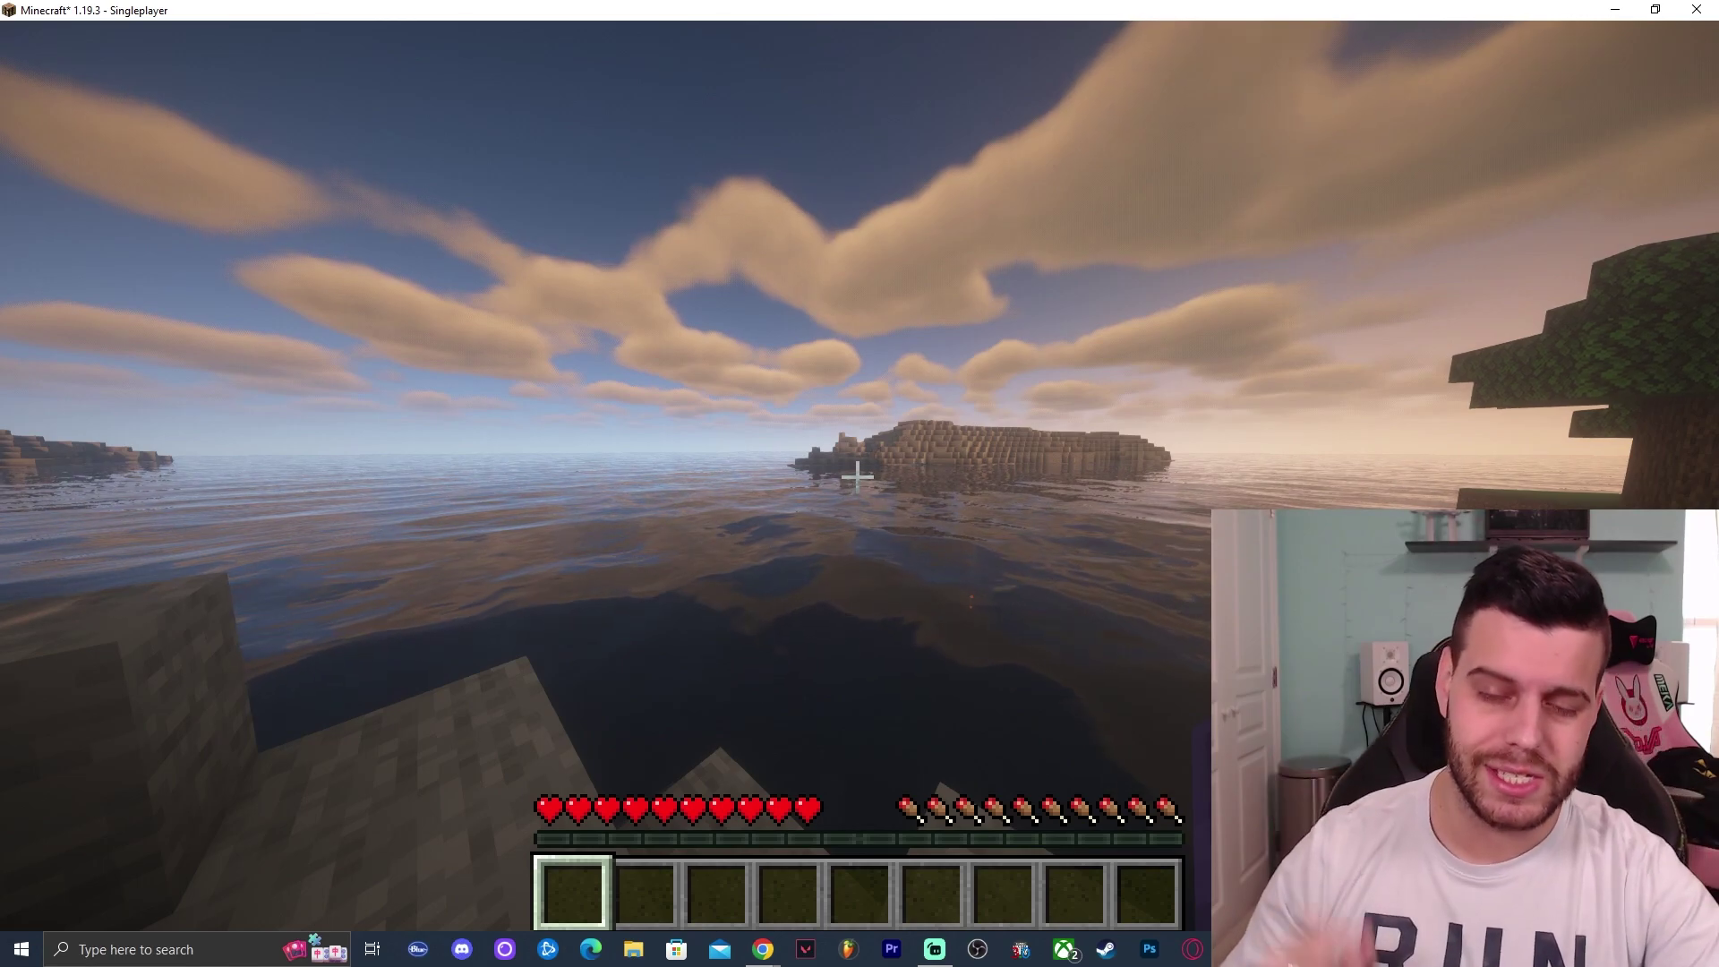
pyautogui.press('o')
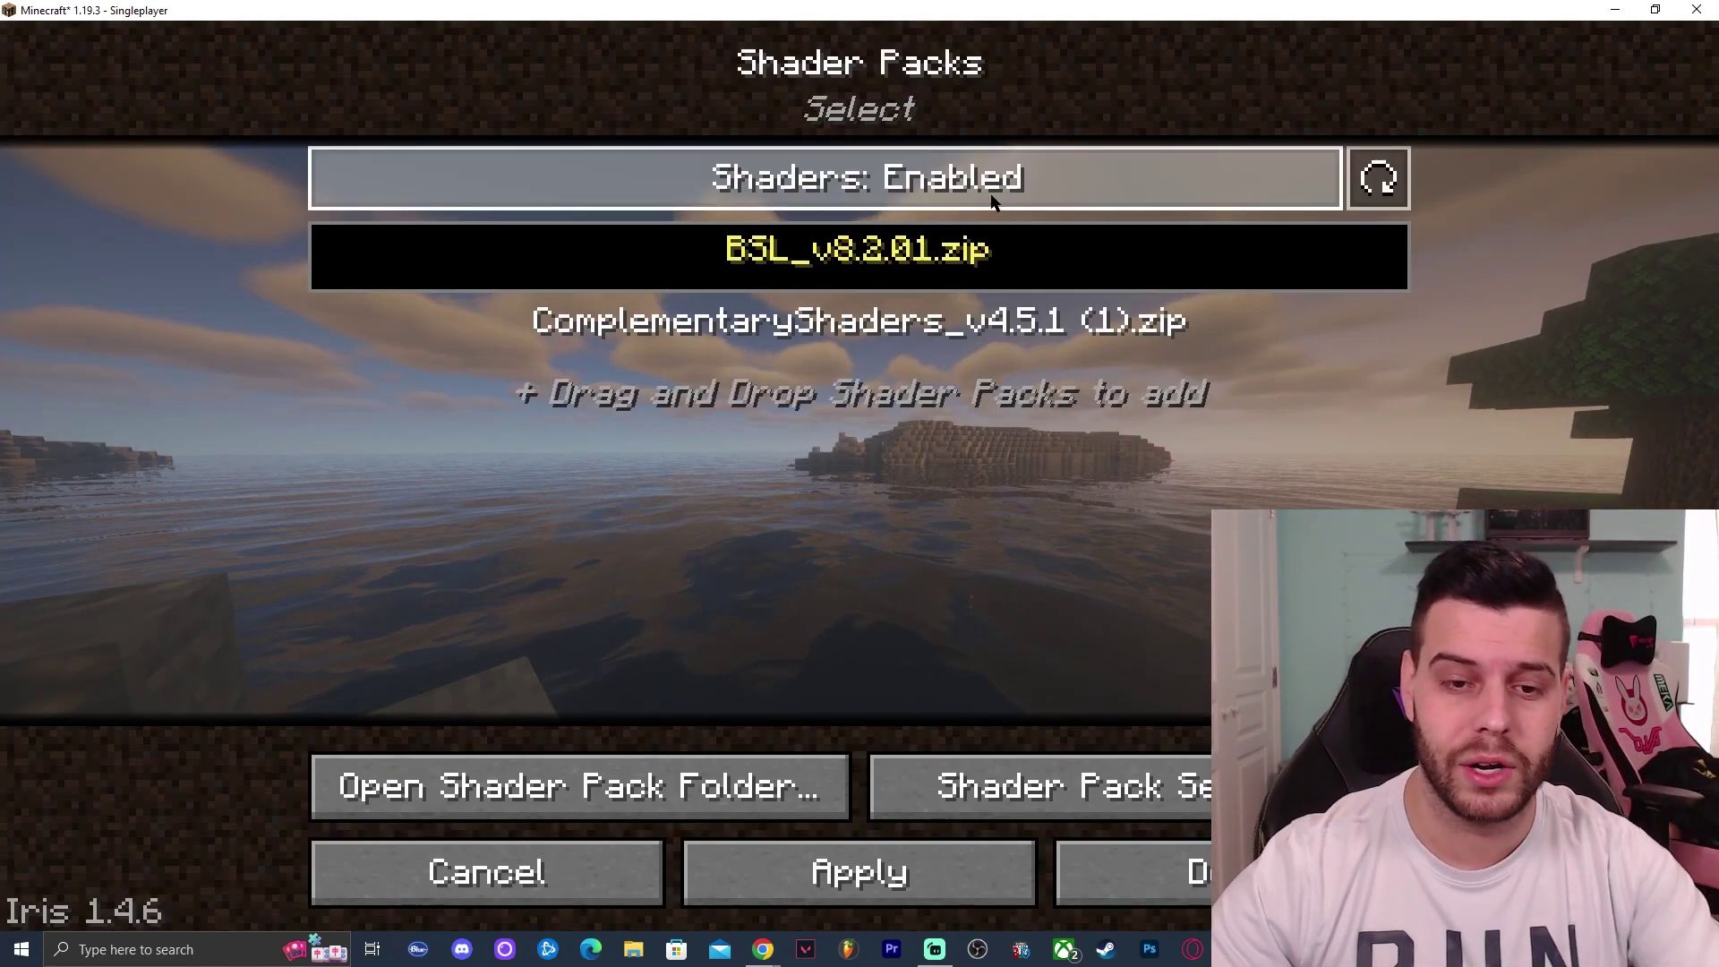
pyautogui.click(1130, 873)
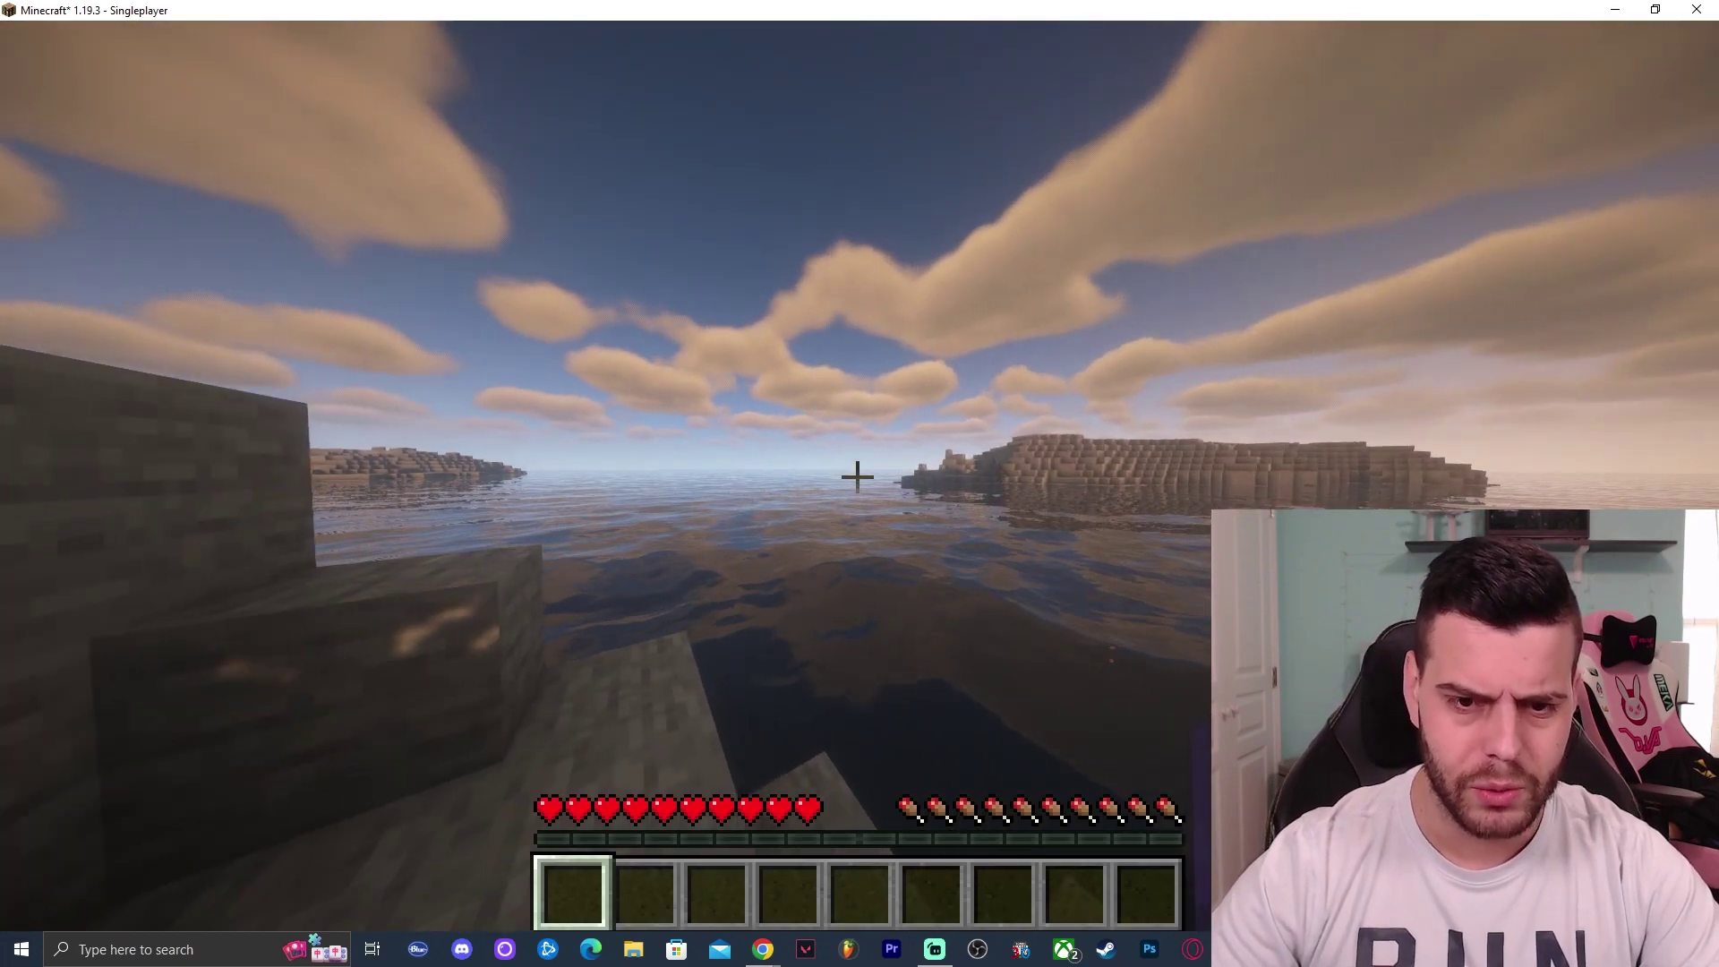
pyautogui.press('k')
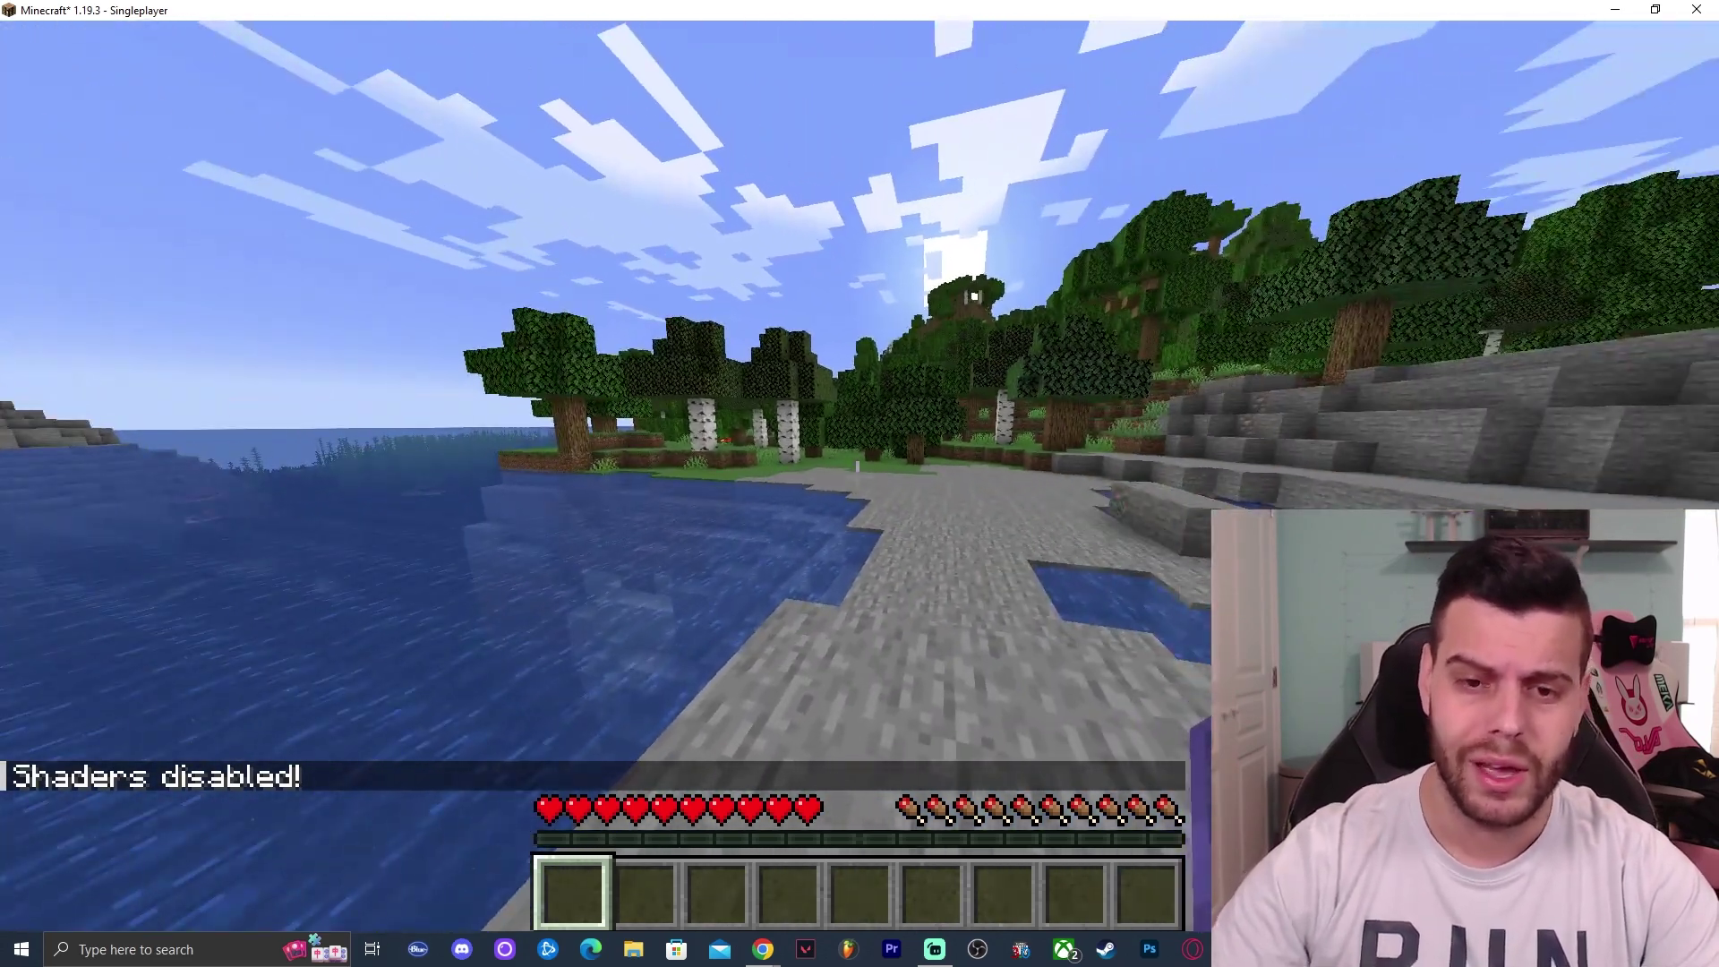
pyautogui.press('k')
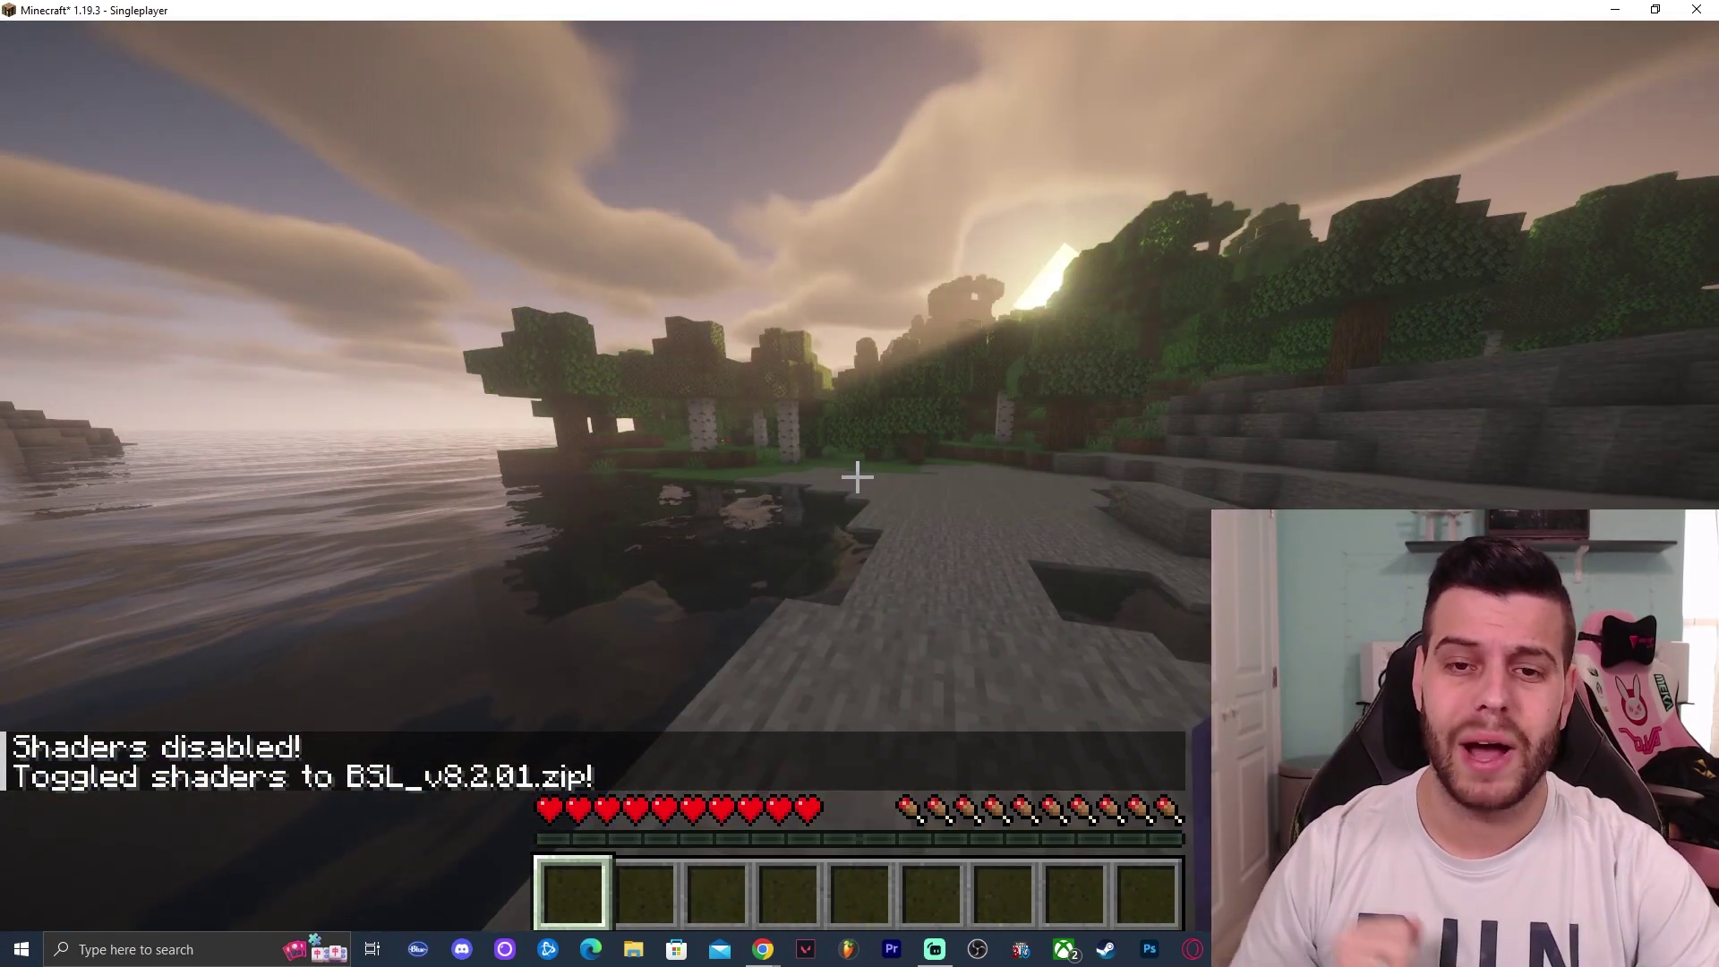